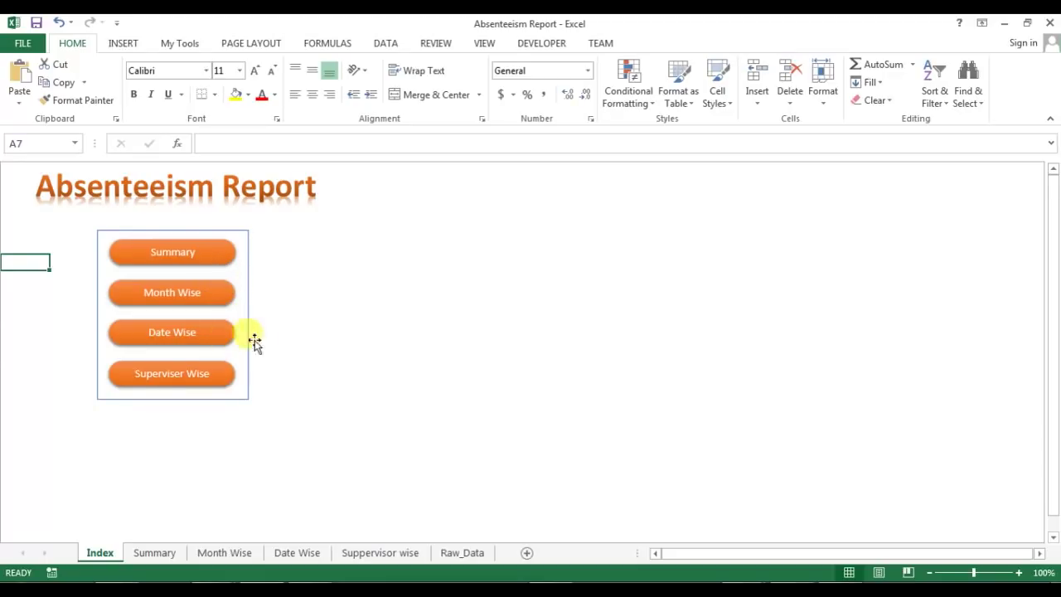
# Step: Open the Summary dashboard from the index and view it filtered by Jun and by Dec
pyautogui.click(220, 251)
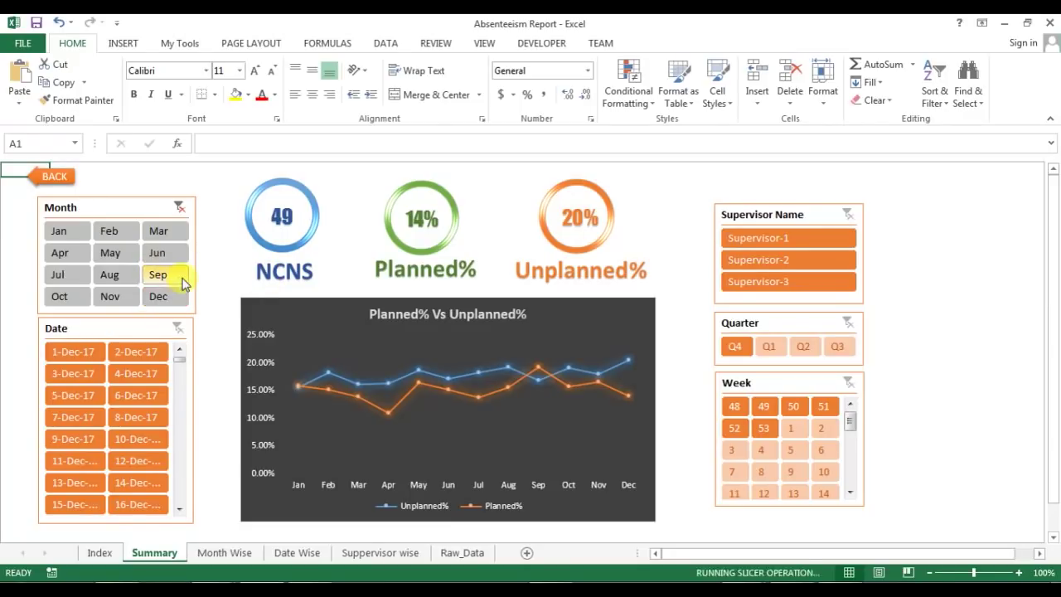
pyautogui.click(167, 253)
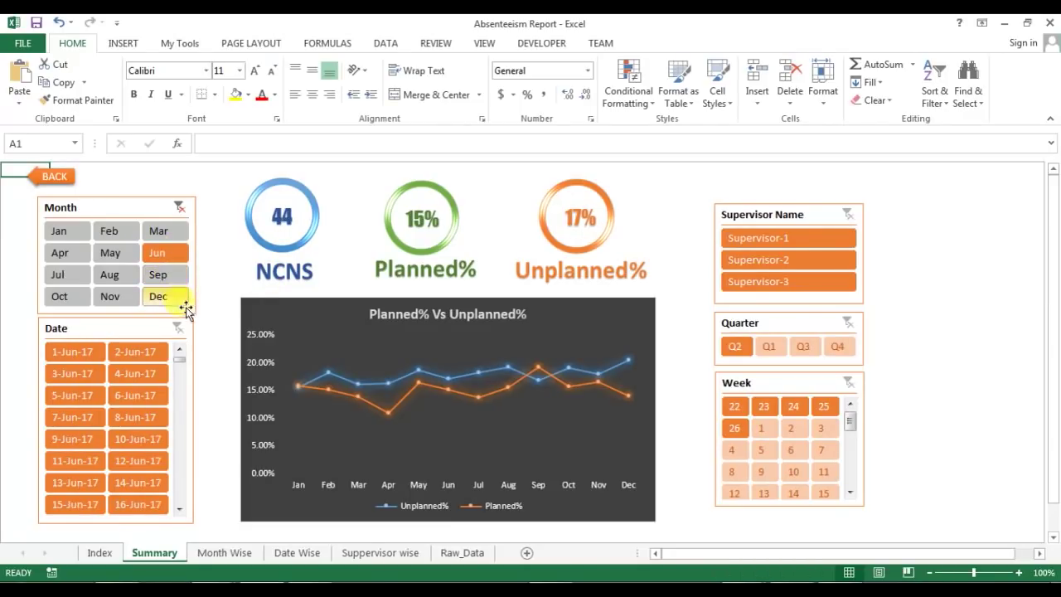
pyautogui.click(176, 297)
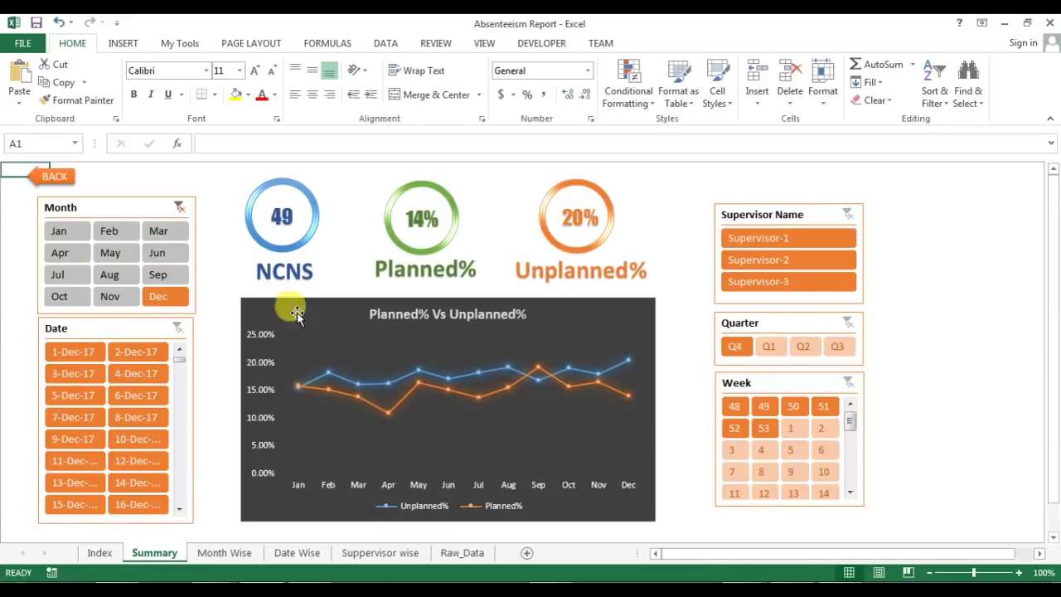
# Step: View the dashboard for Supervisor-1, Supervisor-2 and Supervisor-3 in turn, and clear the supervisor filter
pyautogui.click(805, 236)
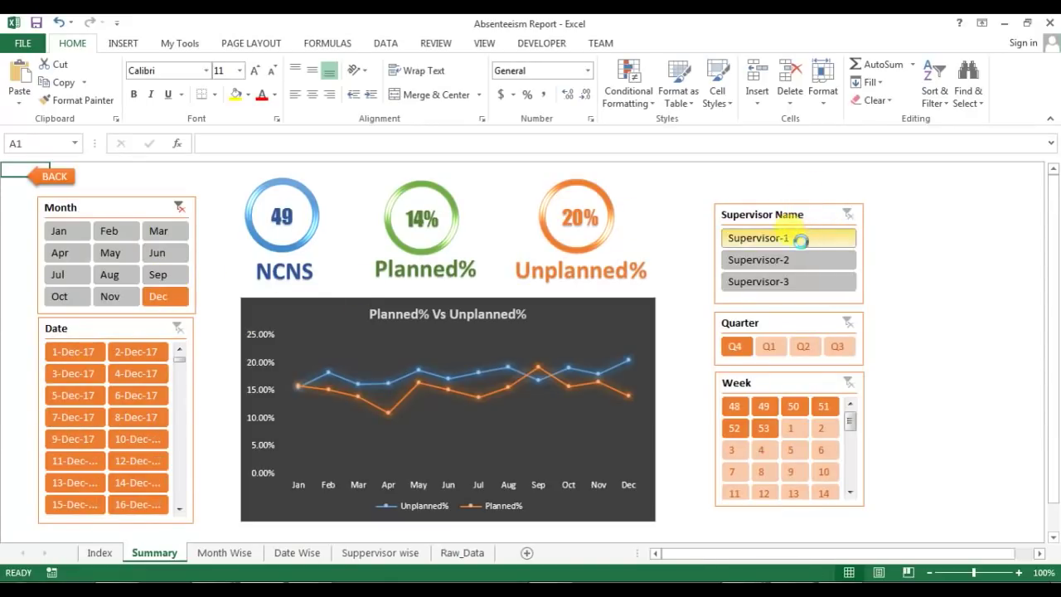
pyautogui.click(793, 259)
pyautogui.click(783, 282)
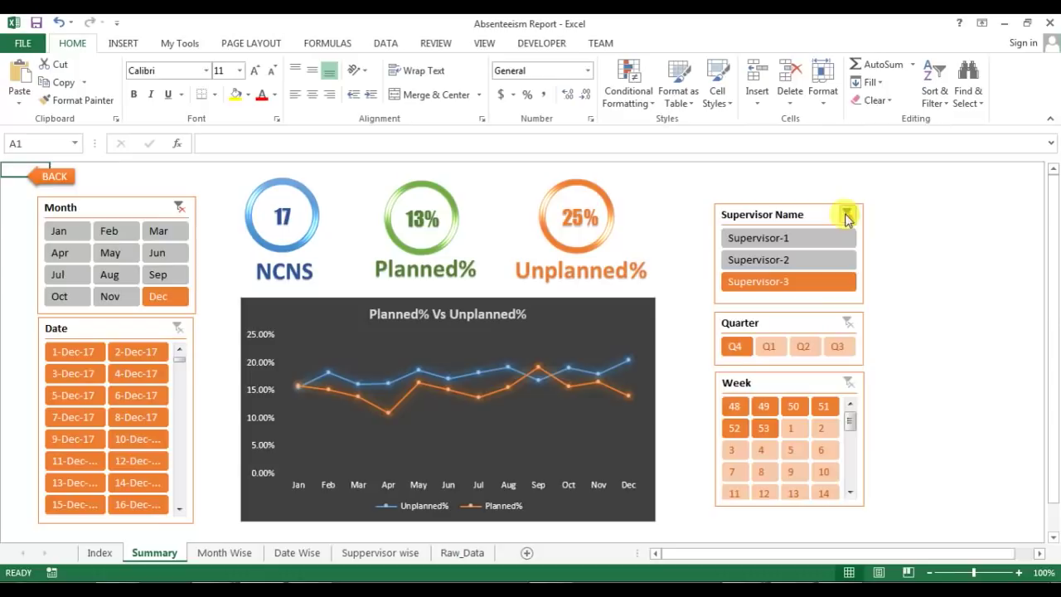
pyautogui.click(847, 214)
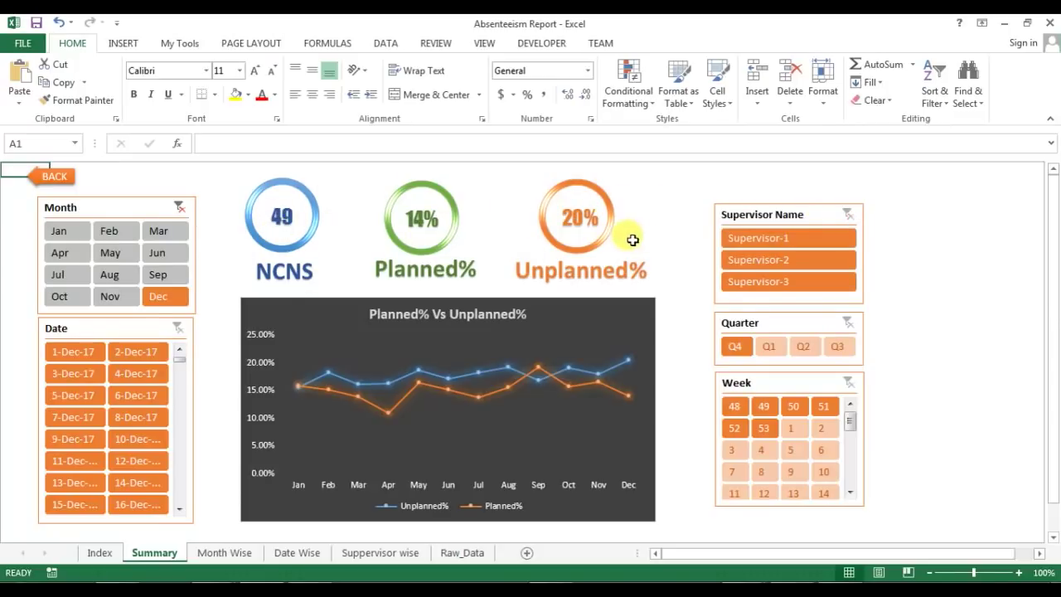
# Step: Return to the index, open the Month Wise report and examine its Month, P and NCNS columns
pyautogui.click(57, 176)
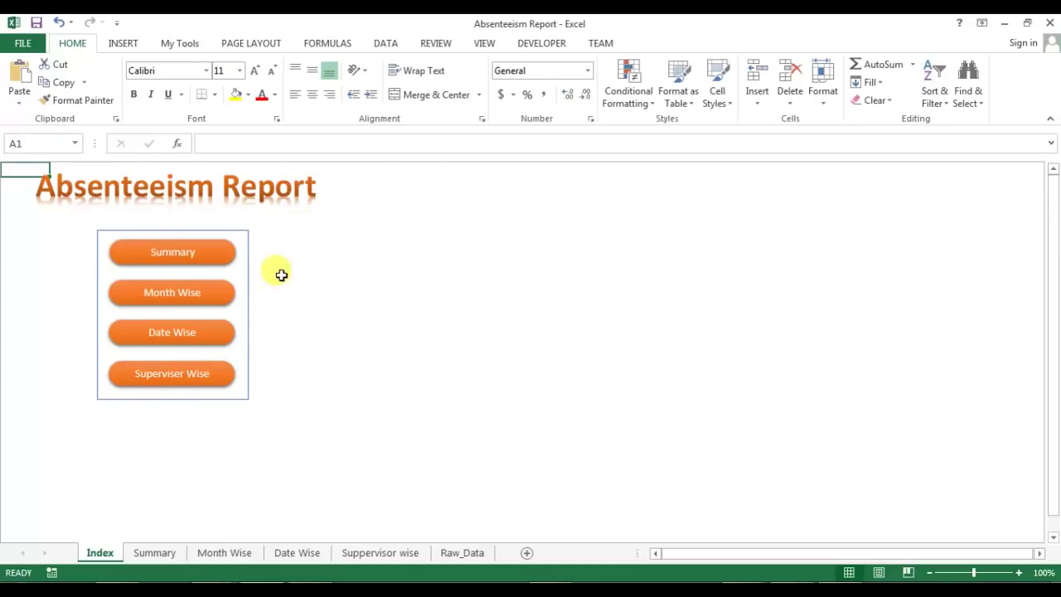
pyautogui.click(199, 309)
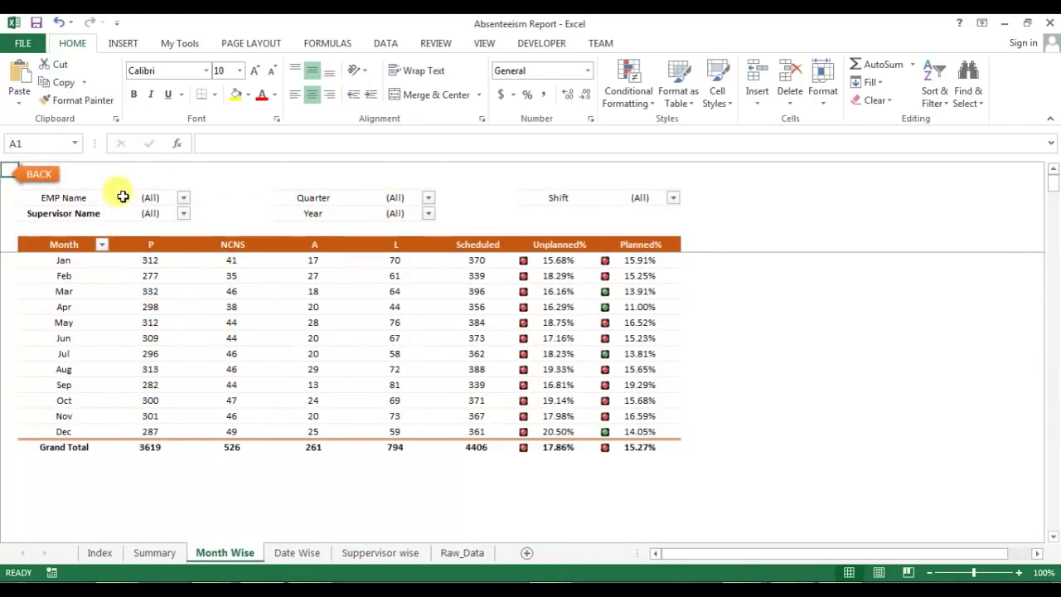
pyautogui.moveTo(64, 259); pyautogui.dragTo(66, 384)
pyautogui.click(156, 244)
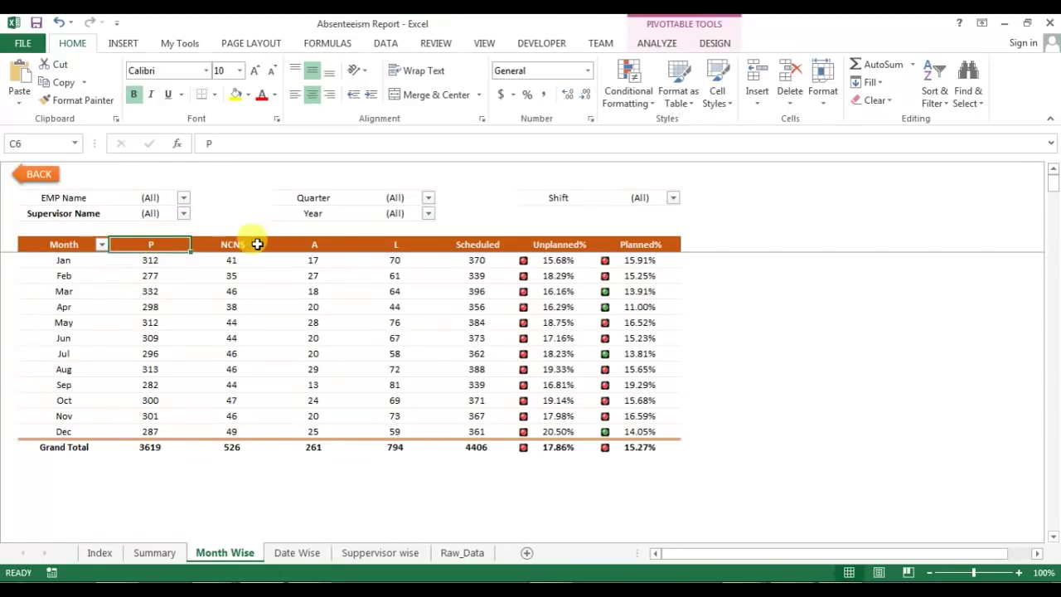
pyautogui.click(232, 244)
pyautogui.moveTo(237, 262); pyautogui.dragTo(242, 416)
pyautogui.click(246, 247)
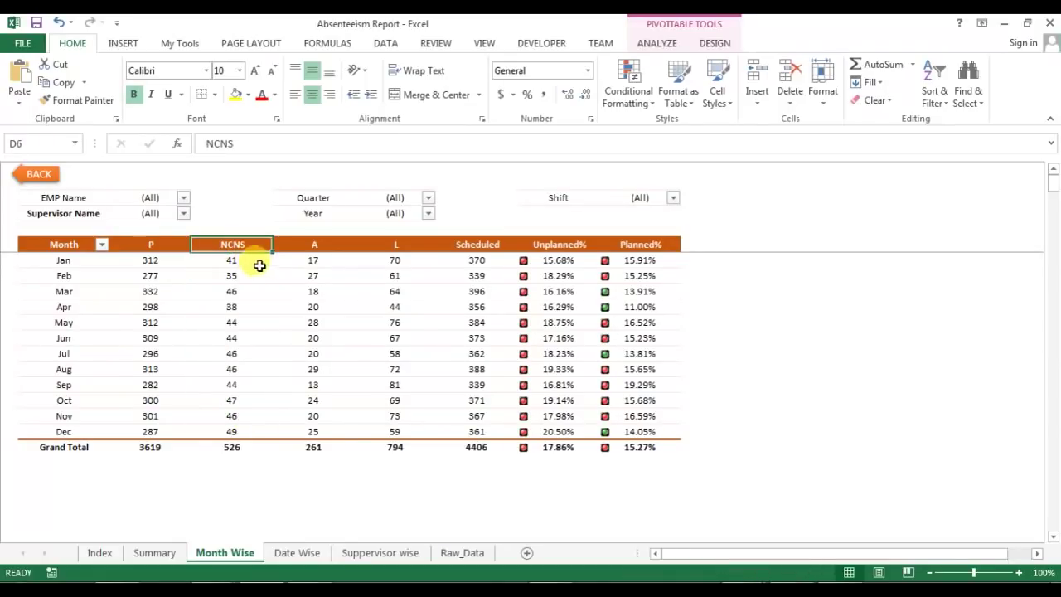
pyautogui.moveTo(241, 261); pyautogui.dragTo(239, 326)
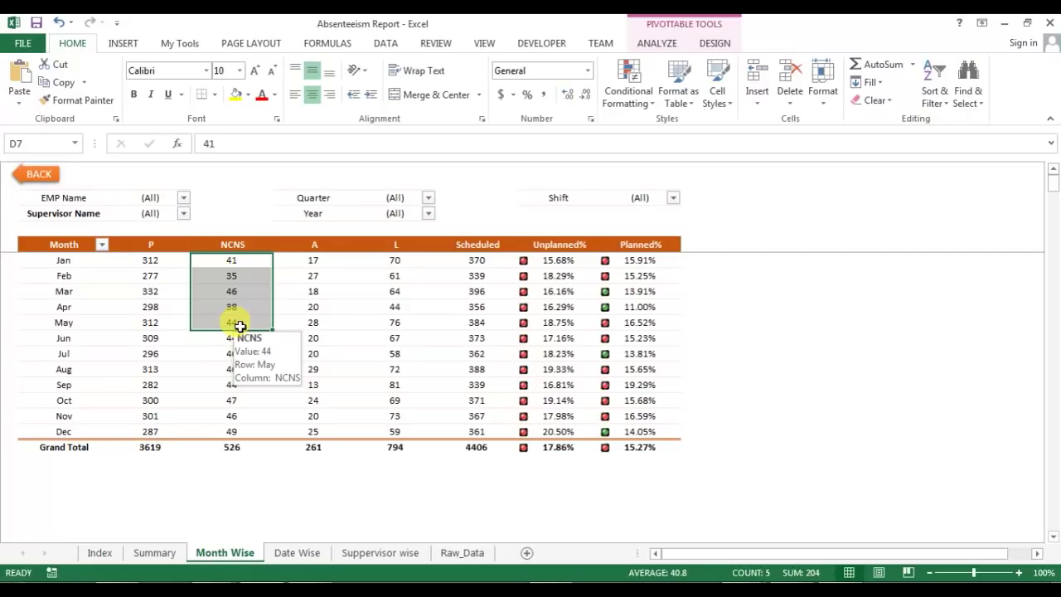
# Step: Examine the header and monthly values of the A column in the Month Wise report
pyautogui.moveTo(311, 260); pyautogui.dragTo(331, 369)
pyautogui.click(314, 261)
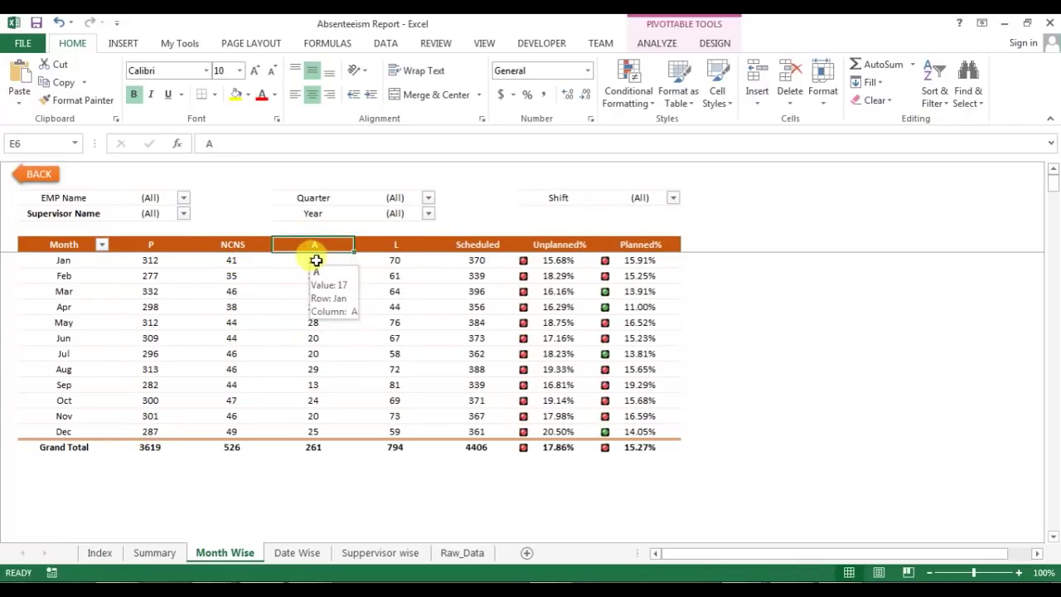
pyautogui.click(315, 242)
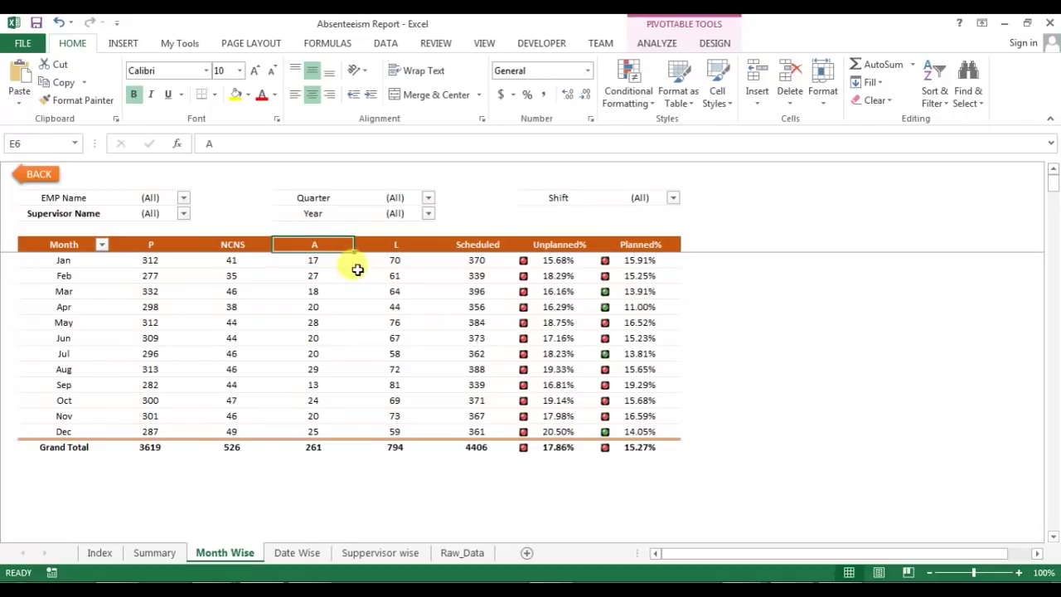
pyautogui.moveTo(328, 262); pyautogui.dragTo(325, 338)
pyautogui.click(315, 244)
pyautogui.moveTo(320, 264); pyautogui.dragTo(329, 353)
pyautogui.click(334, 243)
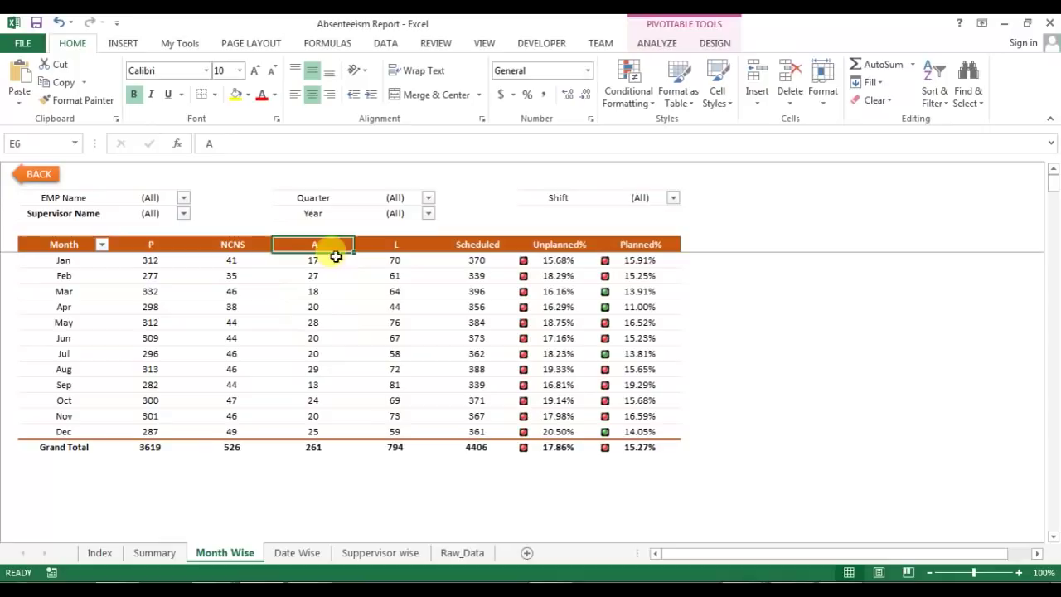
# Step: Examine the monthly L, Scheduled, Unplanned% and Planned% values in the Month Wise report
pyautogui.moveTo(393, 261); pyautogui.dragTo(403, 354)
pyautogui.click(398, 244)
pyautogui.moveTo(396, 261); pyautogui.dragTo(403, 338)
pyautogui.moveTo(476, 260); pyautogui.dragTo(479, 292)
pyautogui.click(484, 246)
pyautogui.moveTo(559, 260); pyautogui.dragTo(570, 431)
pyautogui.moveTo(642, 262); pyautogui.dragTo(657, 352)
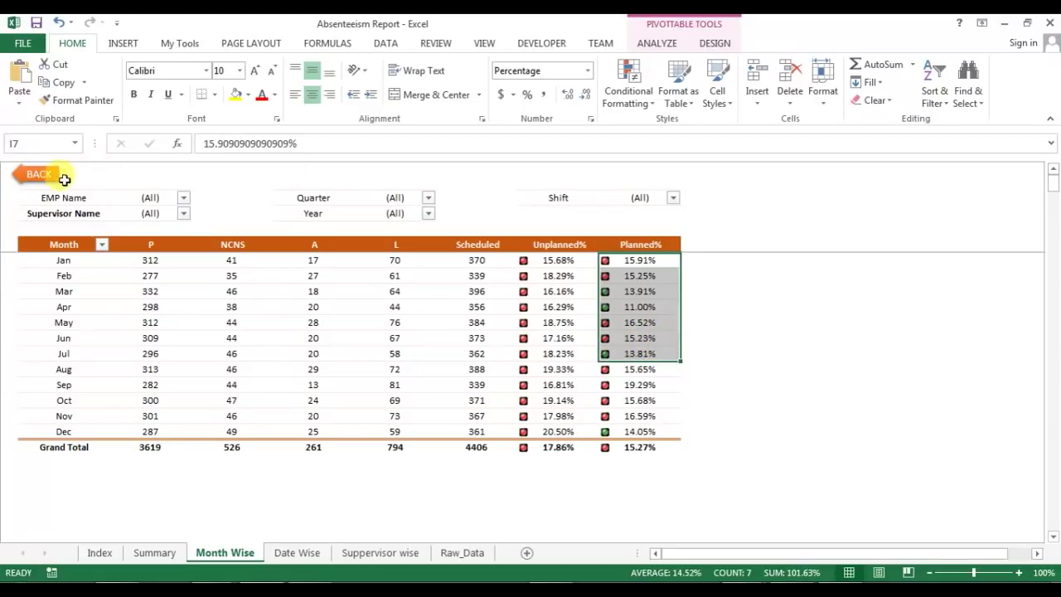
pyautogui.moveTo(552, 261); pyautogui.dragTo(624, 262)
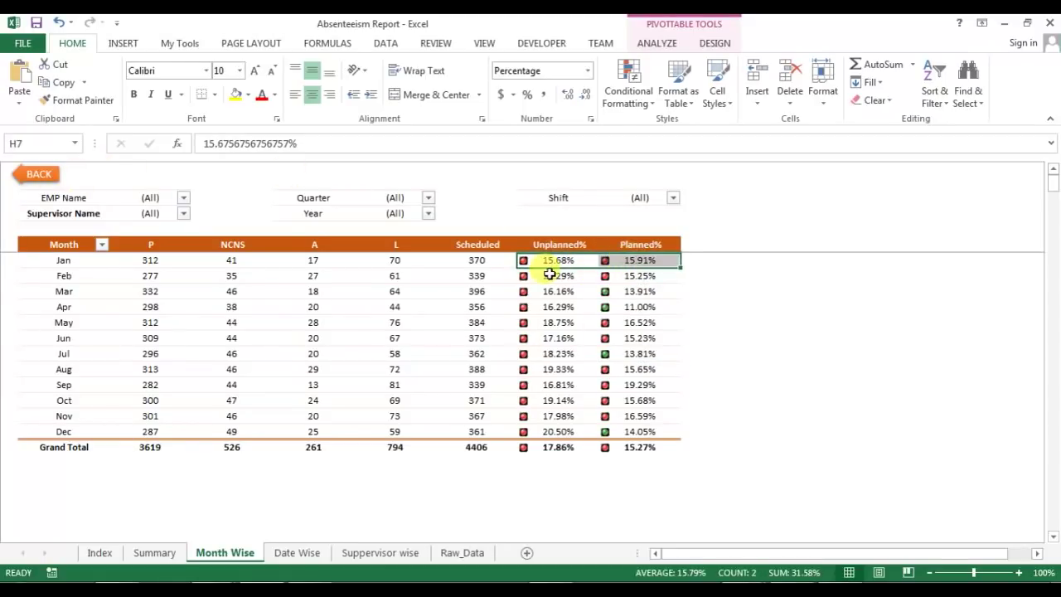
# Step: Open the Date Wise report through the index and examine its dates and its Unplanned% and Planned% columns
pyautogui.click(32, 175)
pyautogui.click(225, 333)
pyautogui.moveTo(97, 274); pyautogui.dragTo(104, 401)
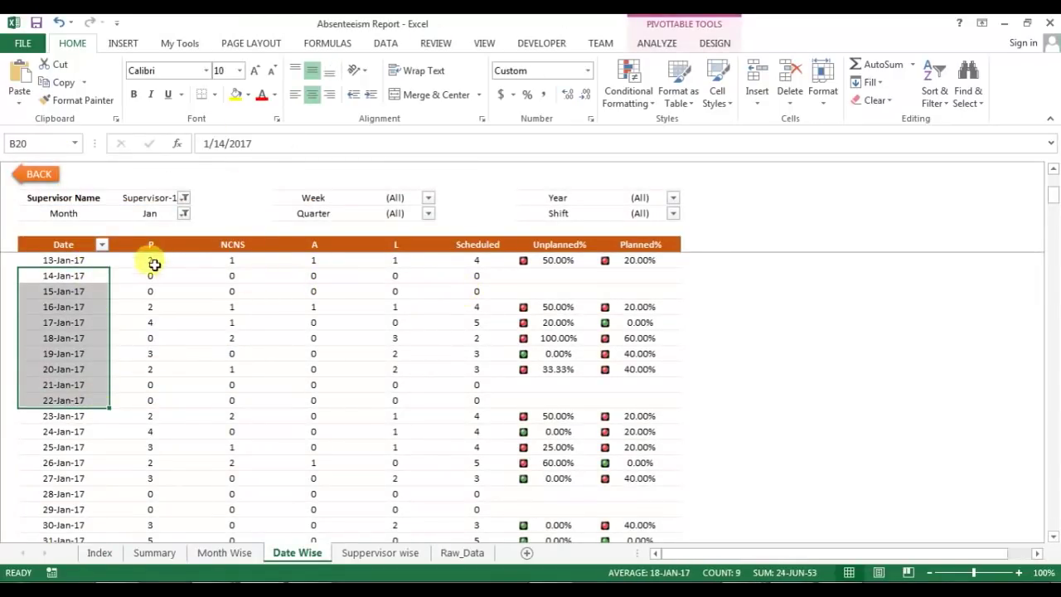
pyautogui.moveTo(550, 262); pyautogui.dragTo(564, 459)
pyautogui.moveTo(629, 260); pyautogui.dragTo(639, 472)
pyautogui.scroll(-4, 591, 371)
# Step: Set the Date Wise report's Supervisor Name filter to (All)
pyautogui.scroll(6, 597, 311)
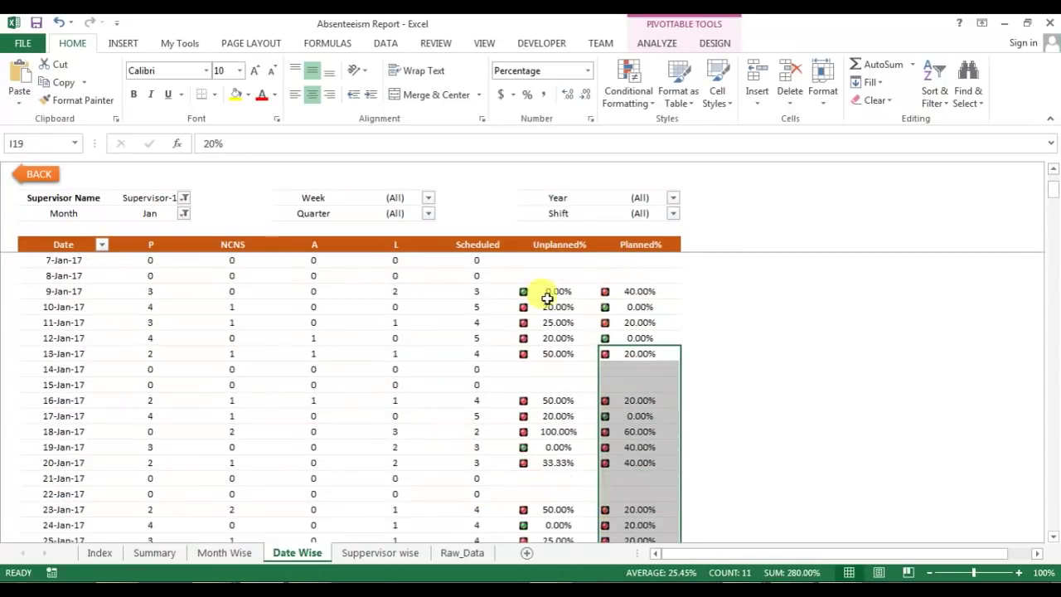
pyautogui.click(182, 198)
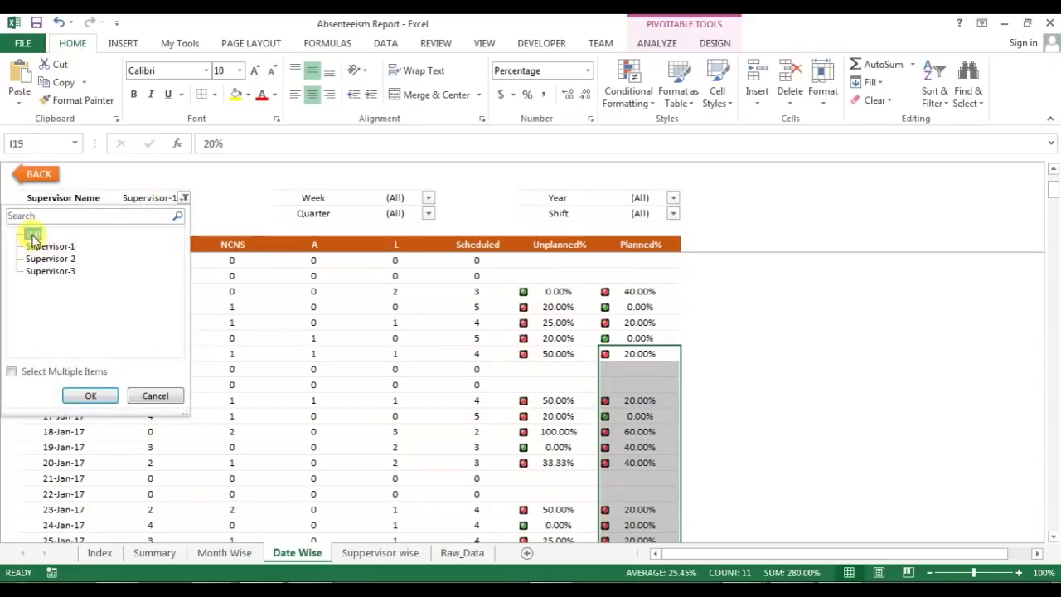
pyautogui.click(91, 396)
# Step: Compare the Unplanned% and Planned% indicators for the dates from 9-Jan-17 to 19-Jan-17
pyautogui.moveTo(544, 300); pyautogui.dragTo(580, 372)
pyautogui.moveTo(539, 291); pyautogui.dragTo(566, 394)
pyautogui.moveTo(633, 307); pyautogui.dragTo(631, 401)
pyautogui.moveTo(544, 291); pyautogui.dragTo(572, 448)
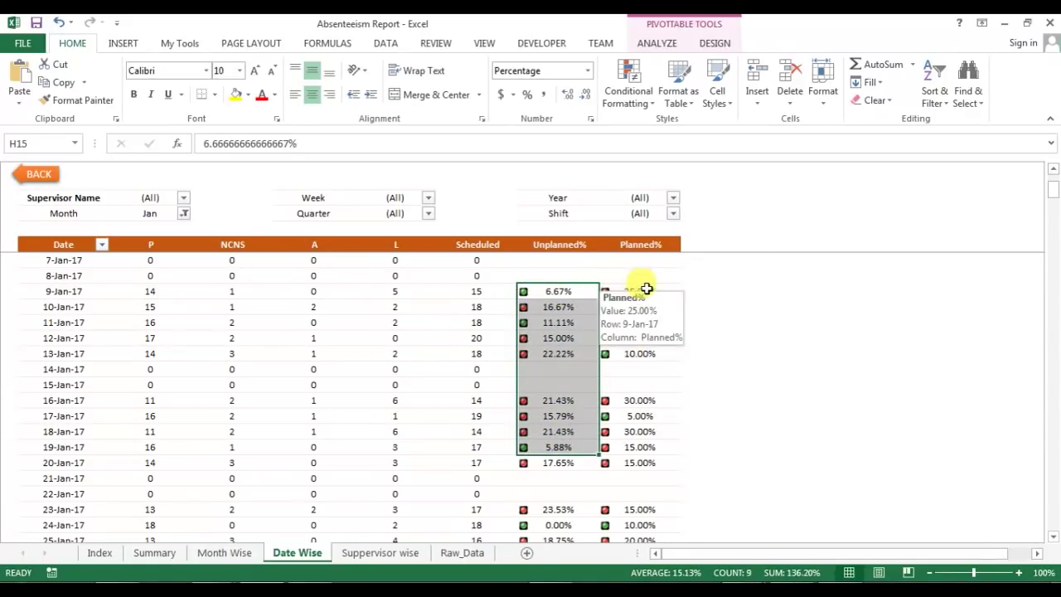
pyautogui.moveTo(647, 298); pyautogui.dragTo(682, 409)
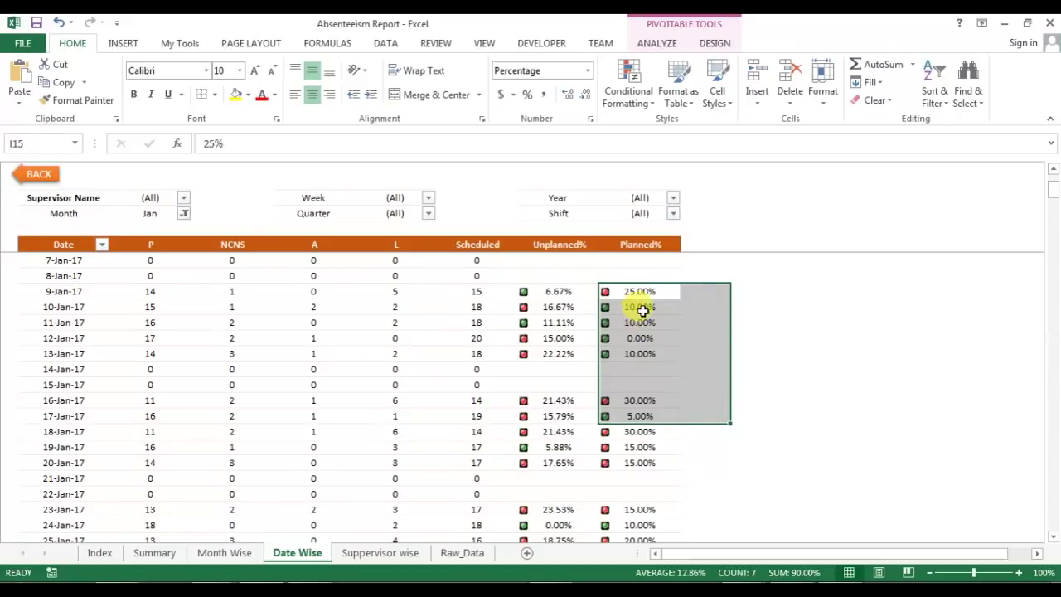
pyautogui.moveTo(637, 310); pyautogui.dragTo(652, 373)
pyautogui.moveTo(555, 297); pyautogui.dragTo(581, 447)
# Step: Examine the red and green Unplanned% indicators for 16-Jan-17 through 20-Jan-17
pyautogui.scroll(-2, 630, 341)
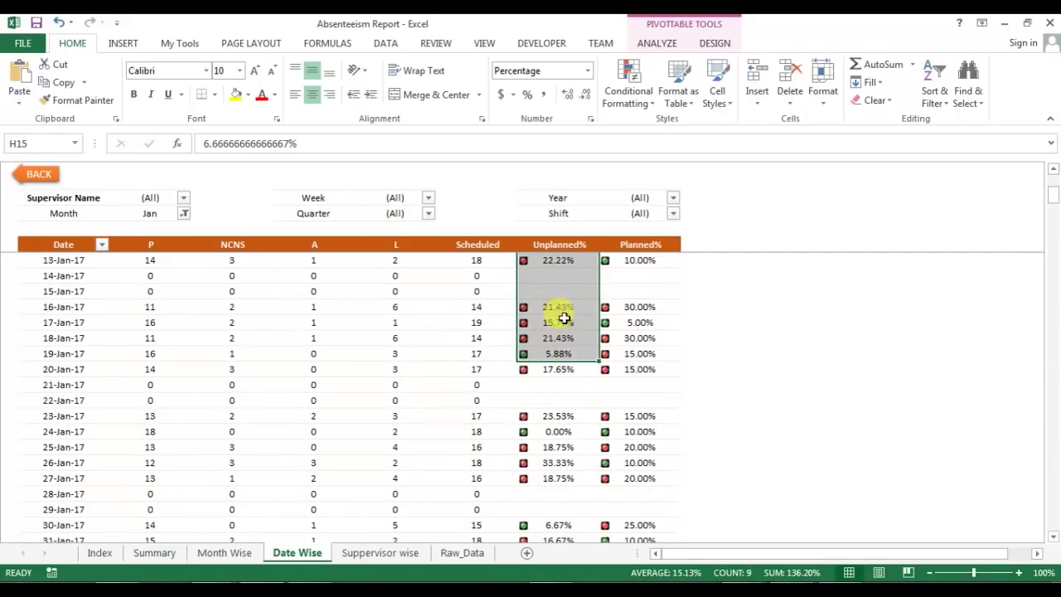
pyautogui.moveTo(563, 314); pyautogui.dragTo(560, 353)
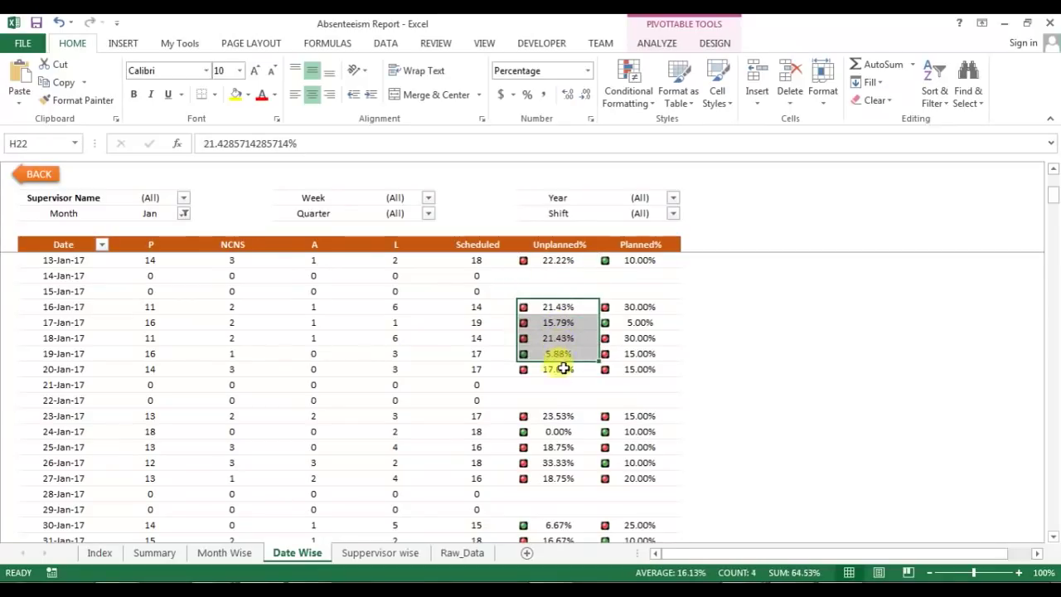
pyautogui.click(558, 355)
pyautogui.click(558, 337)
pyautogui.moveTo(555, 307); pyautogui.dragTo(561, 369)
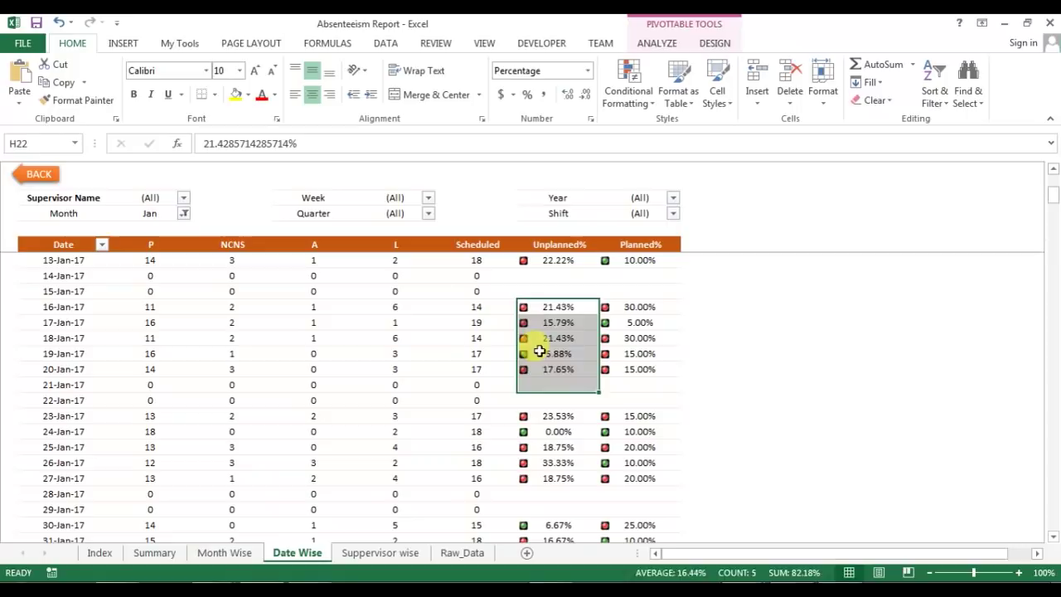
pyautogui.click(562, 353)
# Step: Examine the Planned% indicators for mid-January and for the dates back to the start of the month
pyautogui.moveTo(630, 276); pyautogui.dragTo(635, 374)
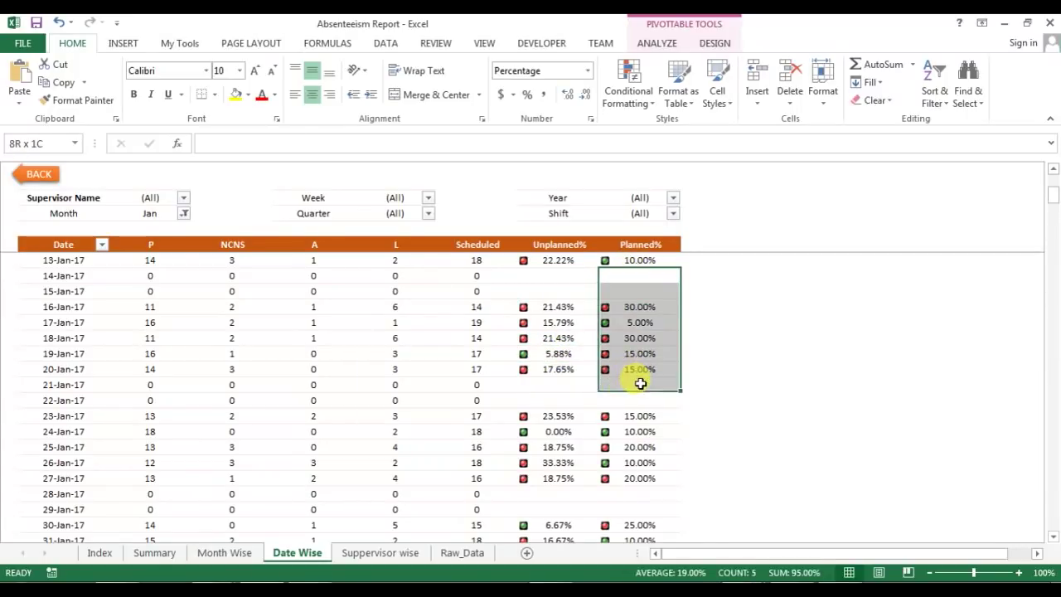
pyautogui.click(633, 310)
pyautogui.scroll(1, 680, 332)
pyautogui.click(636, 277)
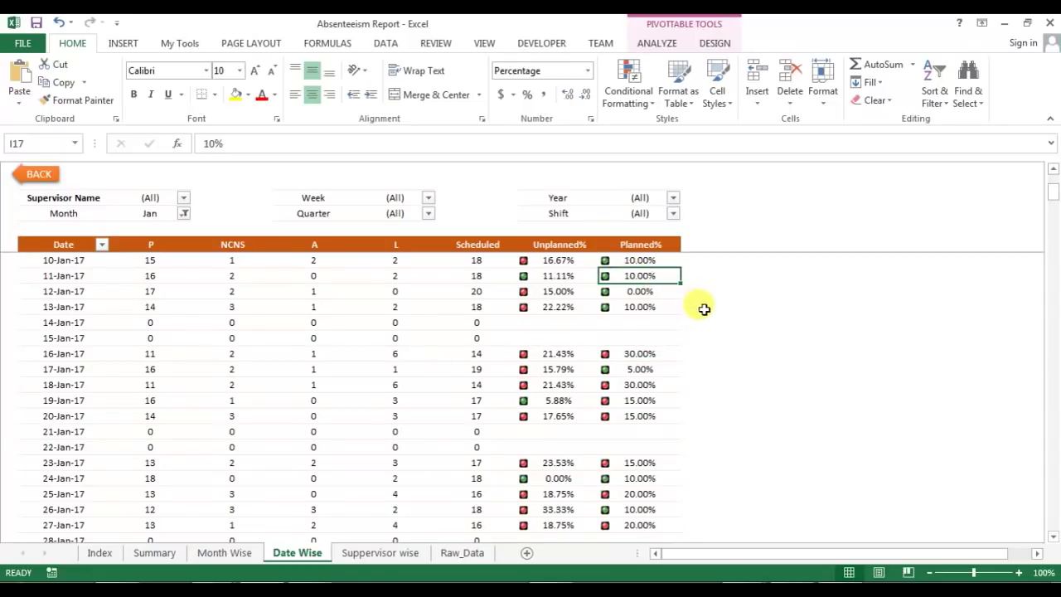
pyautogui.scroll(2, 656, 288)
pyautogui.click(630, 274)
pyautogui.scroll(1, 638, 275)
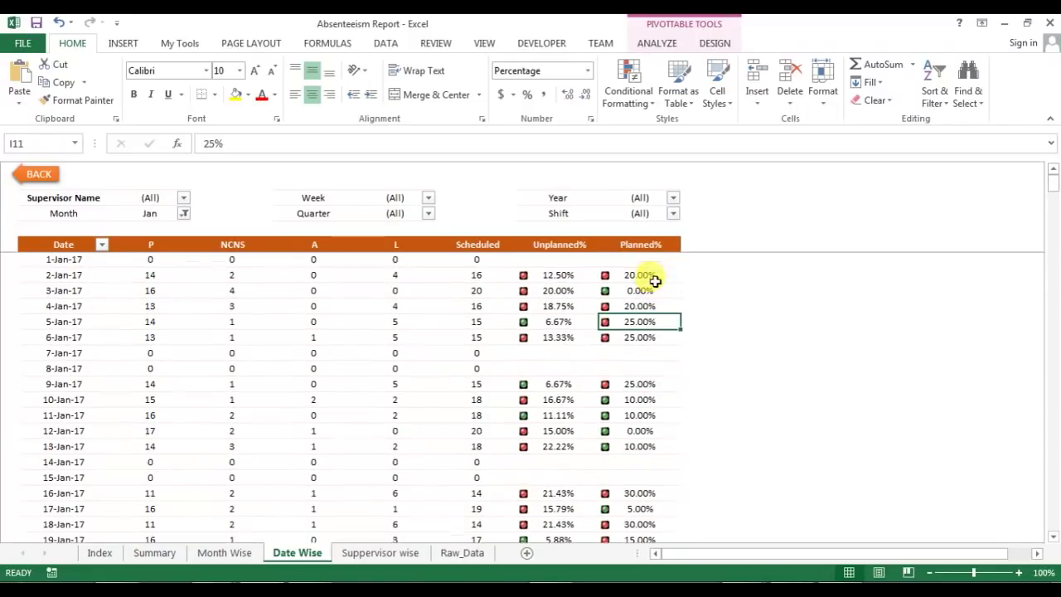
# Step: Open the Supervisor wise report through the index and examine its supervisor groups and the employees under Supervisor-1
pyautogui.click(38, 171)
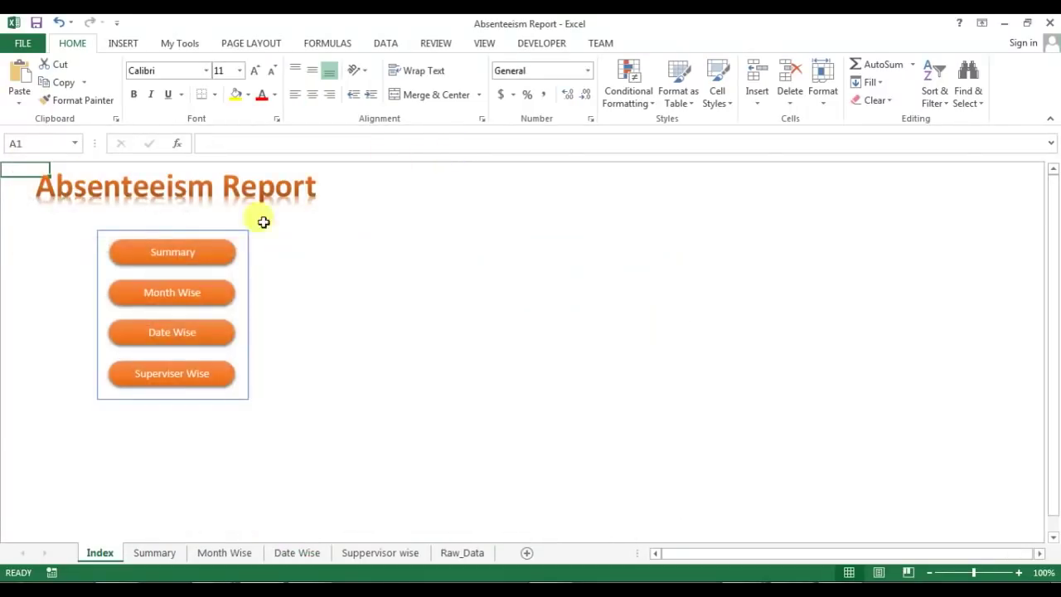
pyautogui.click(219, 396)
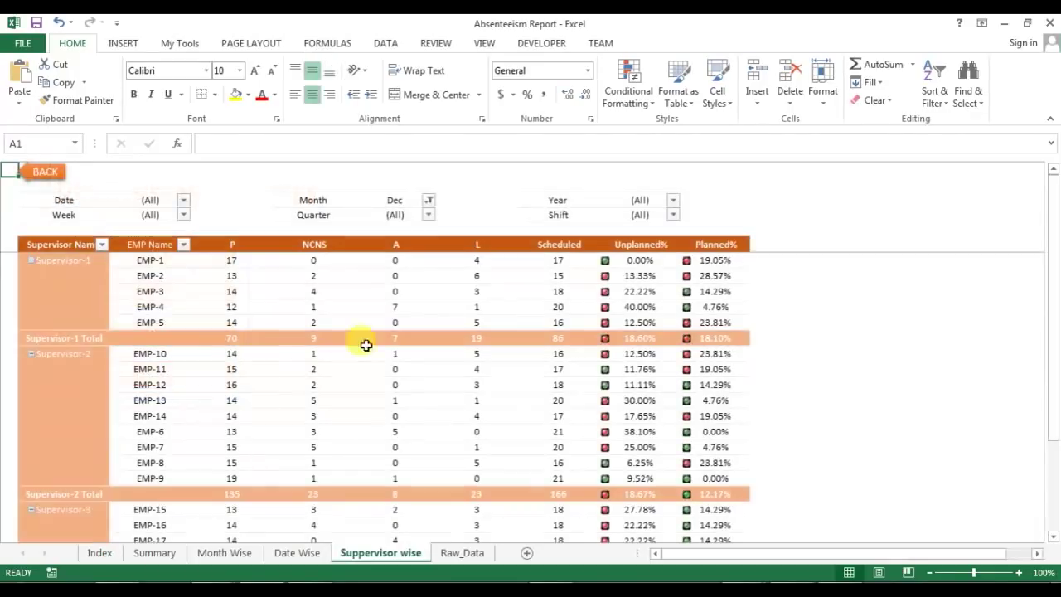
pyautogui.click(275, 253)
pyautogui.moveTo(52, 259); pyautogui.dragTo(71, 372)
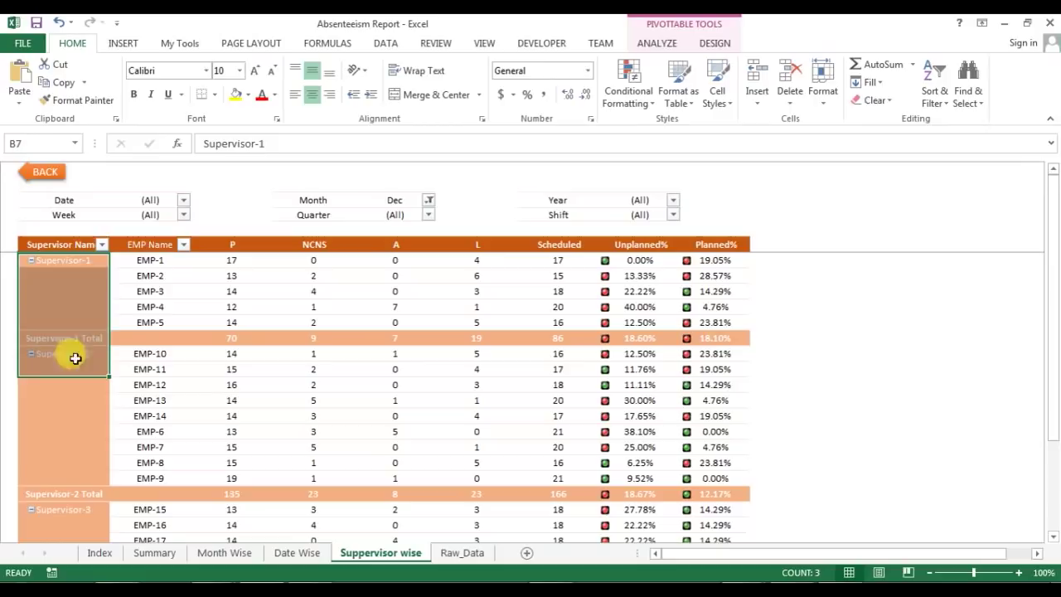
pyautogui.moveTo(136, 264); pyautogui.dragTo(166, 323)
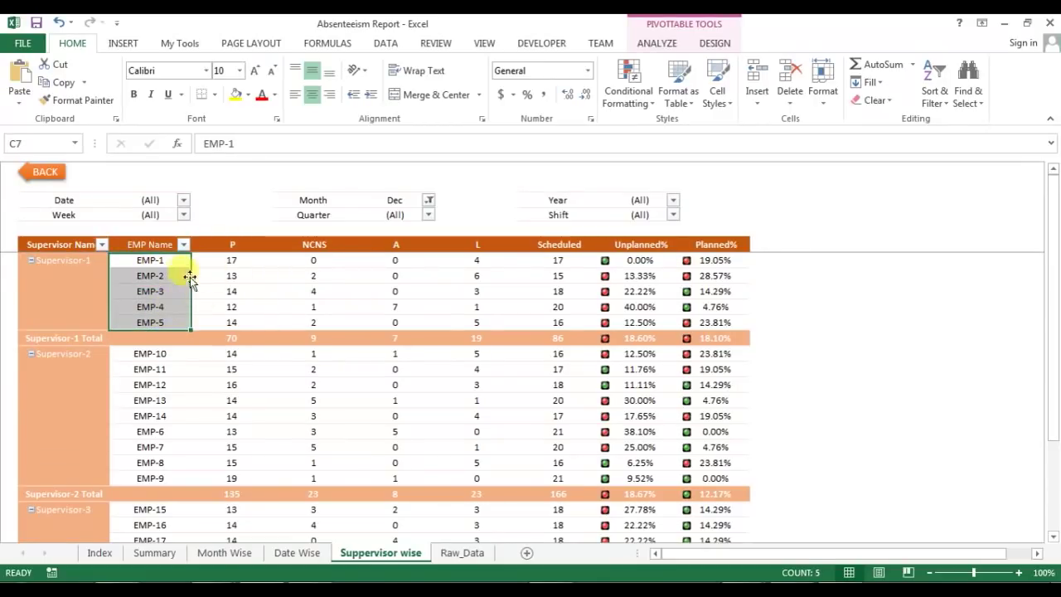
# Step: Examine the attendance figures of Supervisor-1's employees and the values in the Supervisor-1 Total row
pyautogui.click(249, 261)
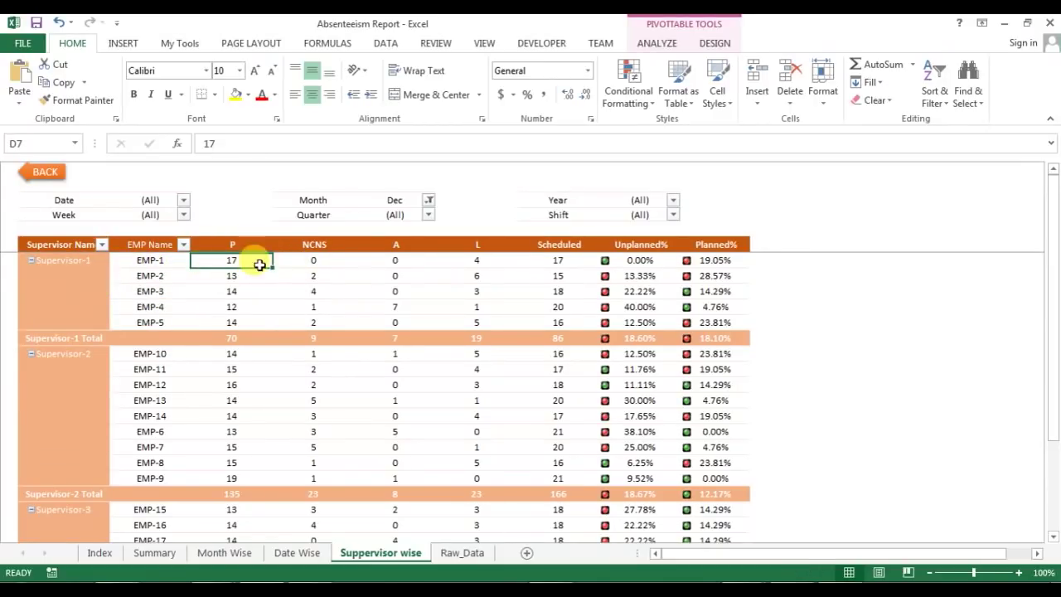
pyautogui.moveTo(243, 262); pyautogui.dragTo(713, 306)
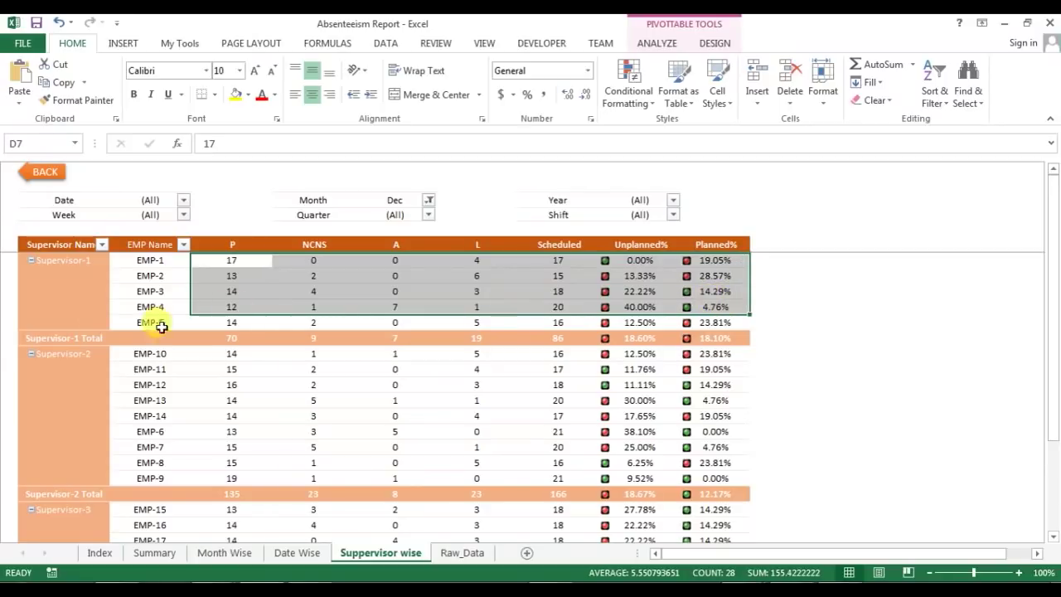
pyautogui.click(96, 341)
pyautogui.moveTo(213, 339); pyautogui.dragTo(709, 334)
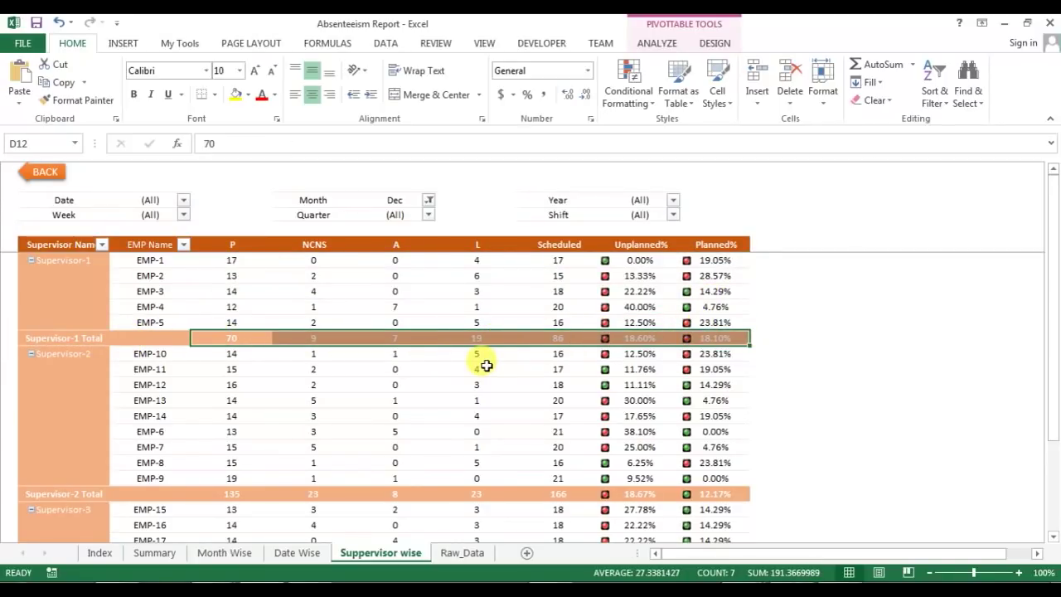
pyautogui.click(505, 277)
pyautogui.moveTo(304, 275); pyautogui.dragTo(680, 298)
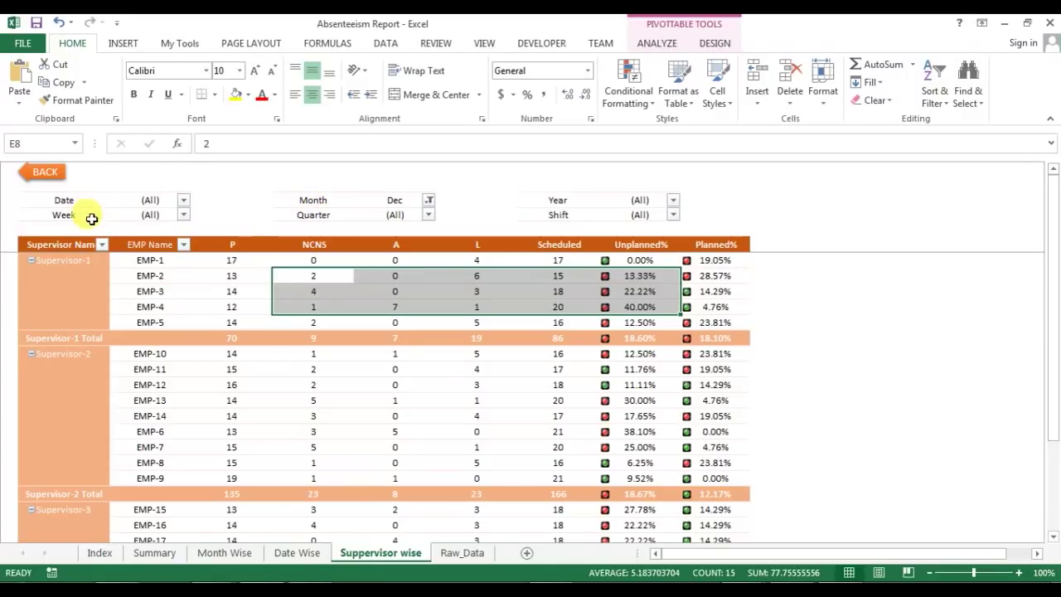
# Step: Examine the Shift filter options of the Supervisor wise report without changing them, and return to the index
pyautogui.click(672, 216)
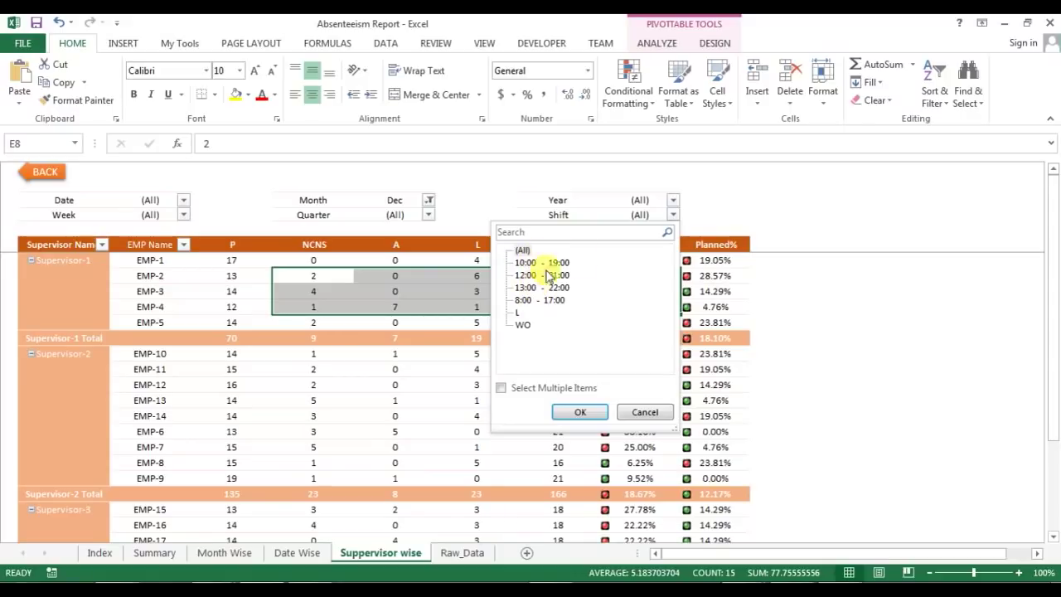
pyautogui.click(741, 198)
pyautogui.click(45, 172)
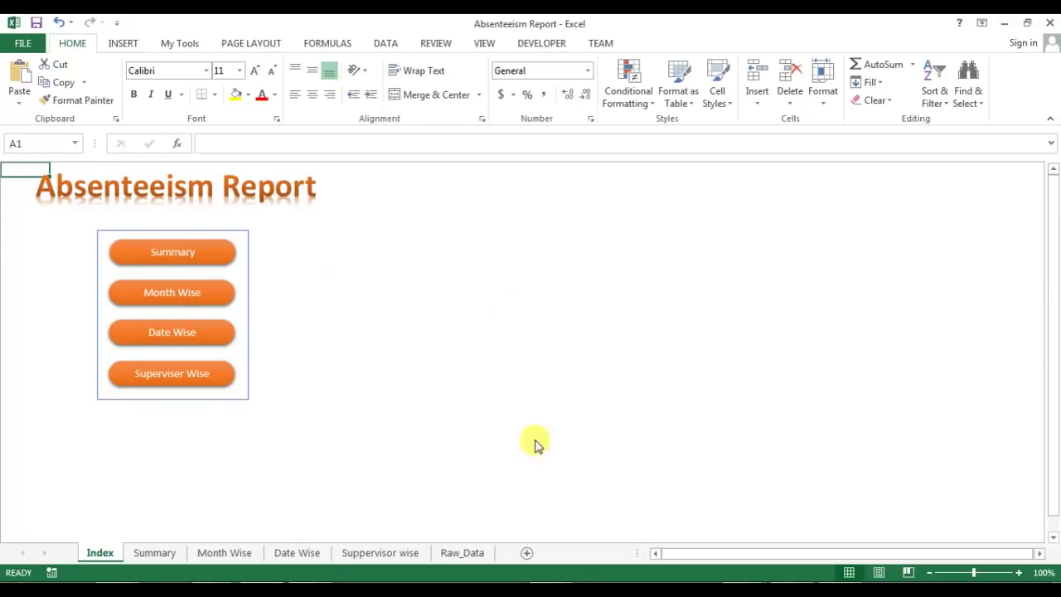
# Step: Open the Raw_Data sheet and examine its Date, Week, Month, Quarter and Year columns
pyautogui.click(464, 552)
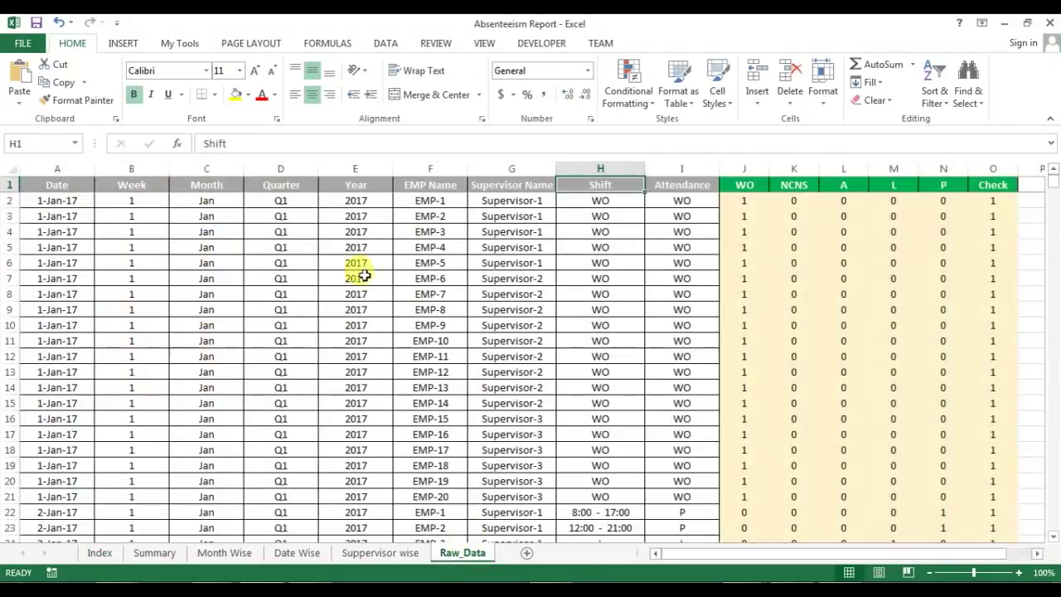
pyautogui.click(280, 184)
pyautogui.click(63, 185)
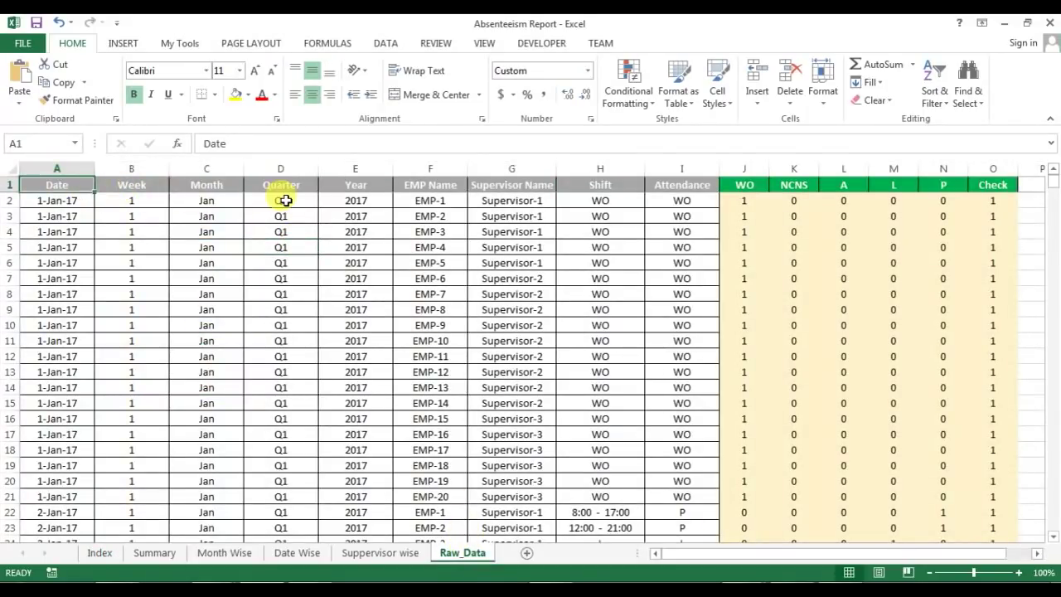
pyautogui.click(52, 231)
pyautogui.click(52, 185)
pyautogui.click(131, 184)
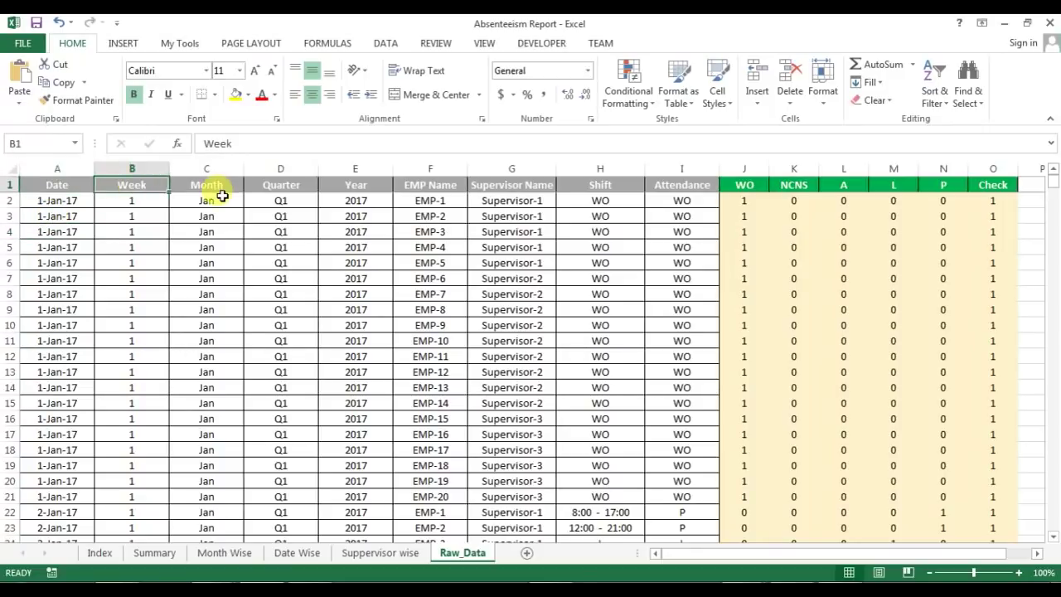
pyautogui.click(237, 186)
pyautogui.click(302, 185)
pyautogui.click(365, 186)
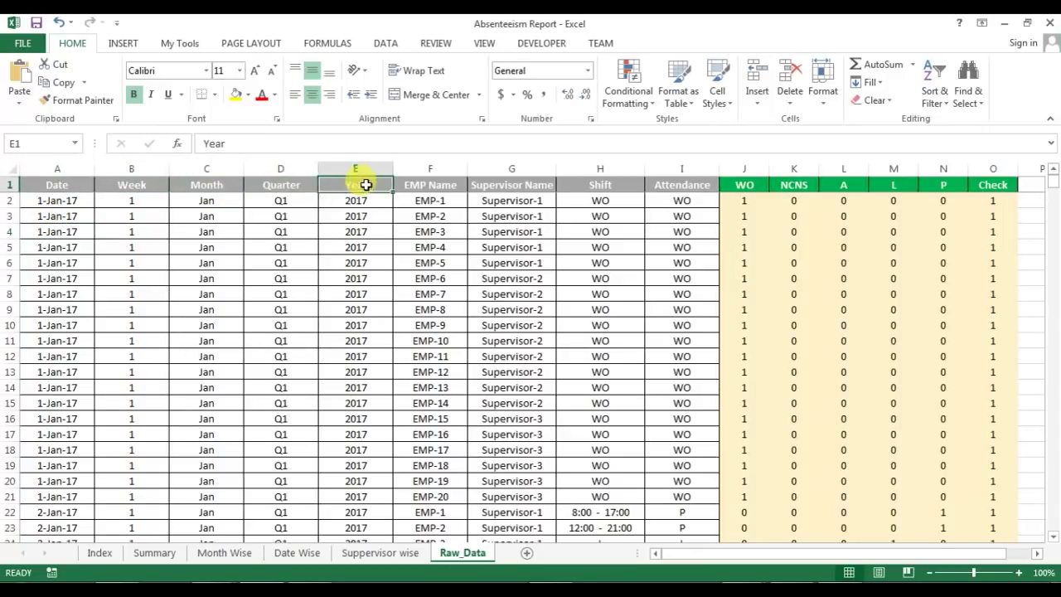
# Step: Examine the EMP Name, Supervisor Name and Shift columns, including the shift timings of EMP-11 and EMP-12 on 2-Jan-17
pyautogui.moveTo(447, 189); pyautogui.dragTo(448, 387)
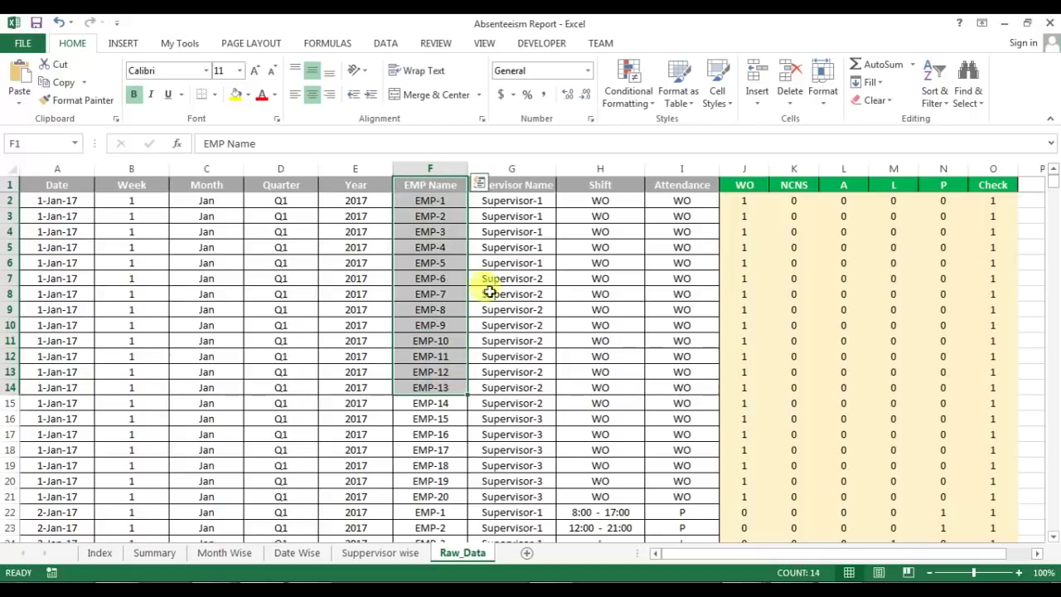
pyautogui.click(519, 188)
pyautogui.moveTo(605, 185); pyautogui.dragTo(605, 403)
pyautogui.scroll(-5, 607, 396)
pyautogui.scroll(-2, 608, 396)
pyautogui.click(609, 246)
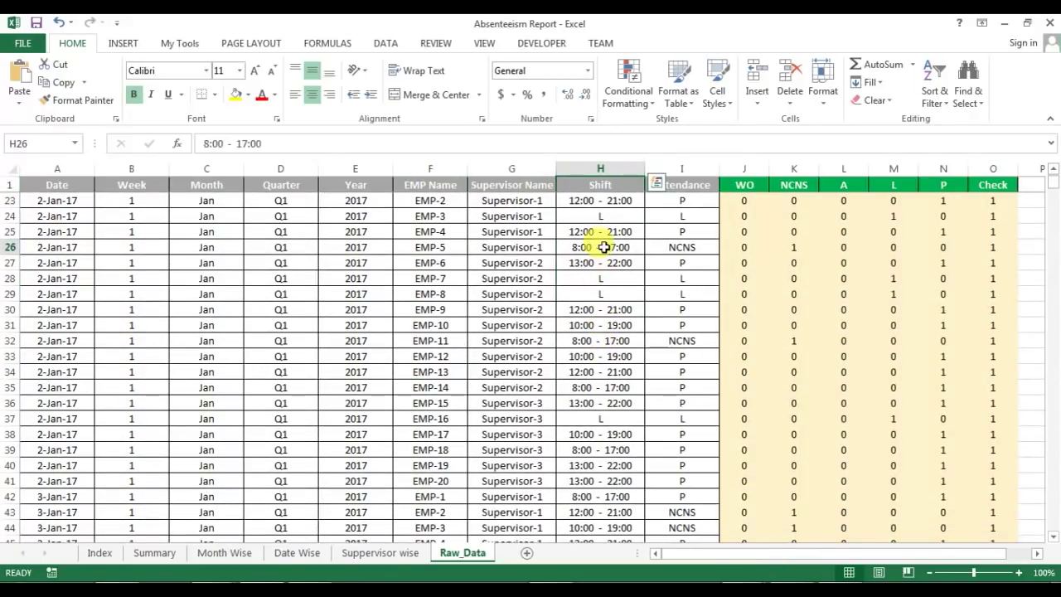
pyautogui.scroll(-2, 646, 310)
pyautogui.moveTo(589, 249); pyautogui.dragTo(265, 244)
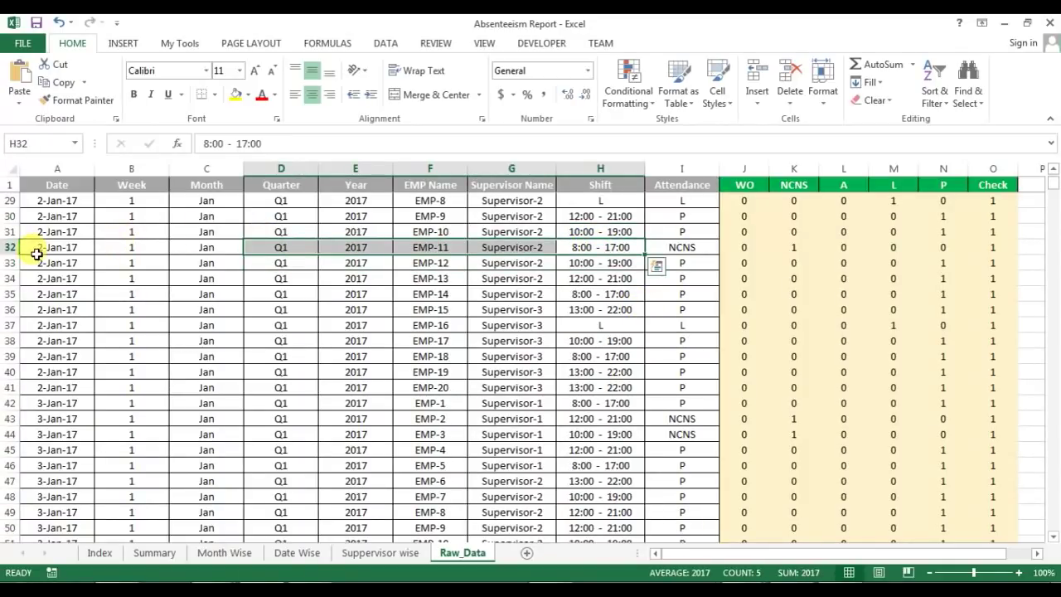
pyautogui.moveTo(597, 264); pyautogui.dragTo(615, 238)
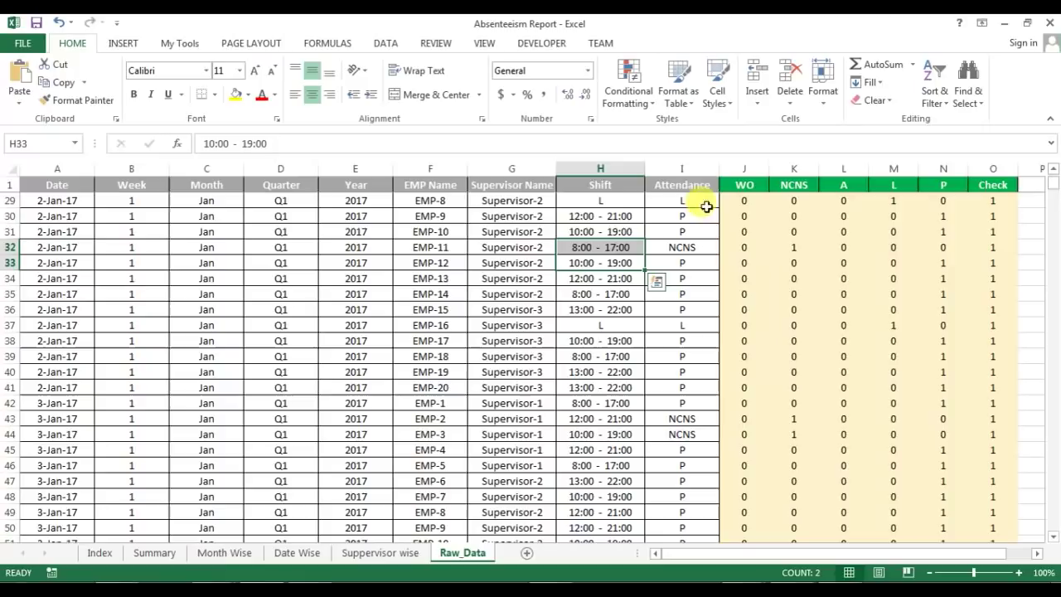
# Step: Examine the Attendance codes of EMP-9 to EMP-15 on 2-Jan-17 and compare EMP-9's code with the assigned shift
pyautogui.moveTo(699, 233); pyautogui.dragTo(696, 310)
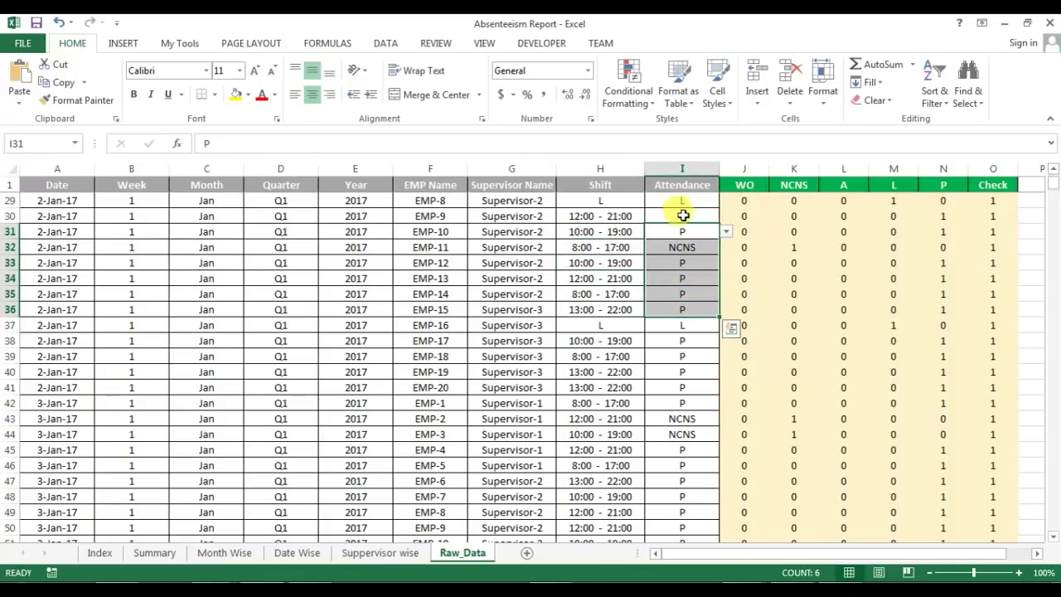
pyautogui.click(683, 215)
pyautogui.click(695, 215)
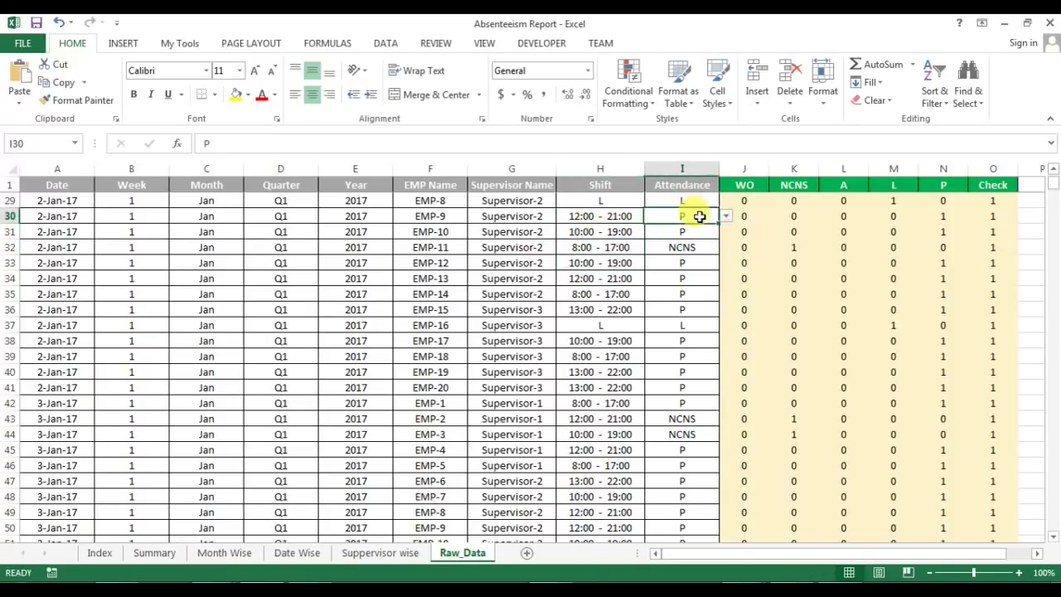
pyautogui.click(585, 217)
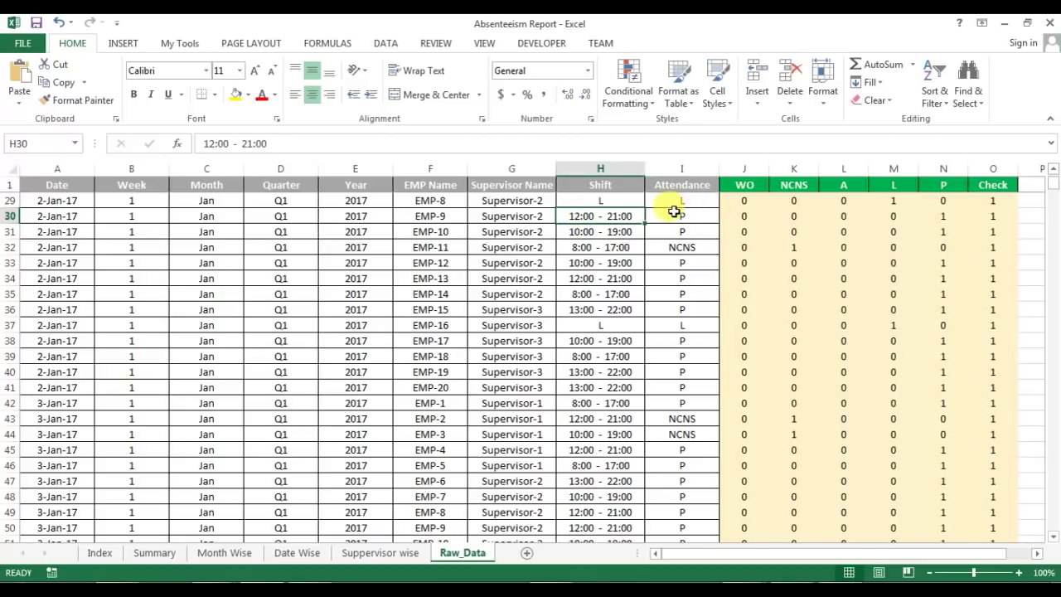
pyautogui.click(693, 219)
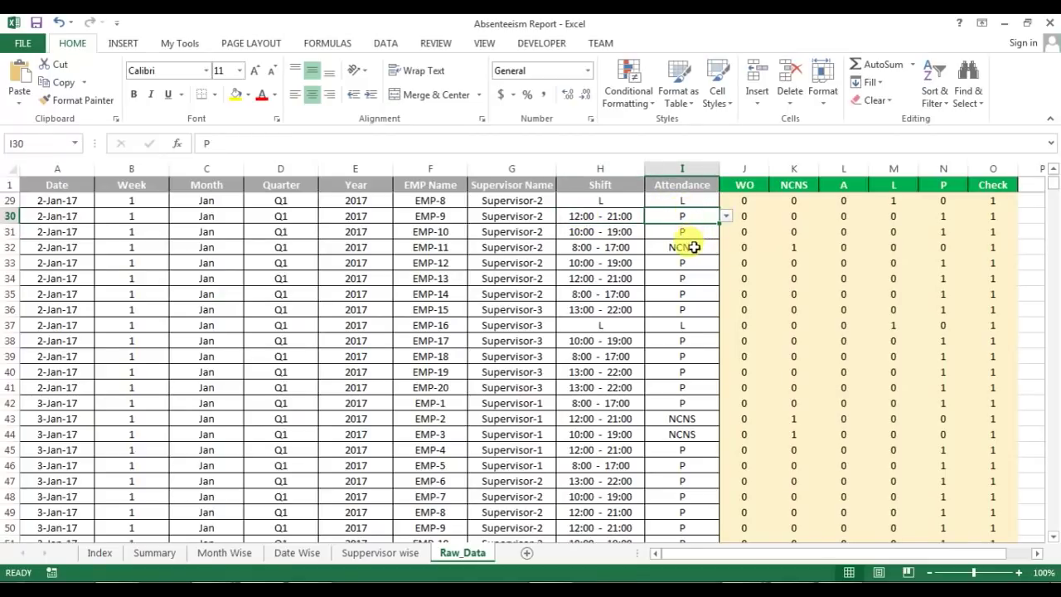
pyautogui.click(689, 246)
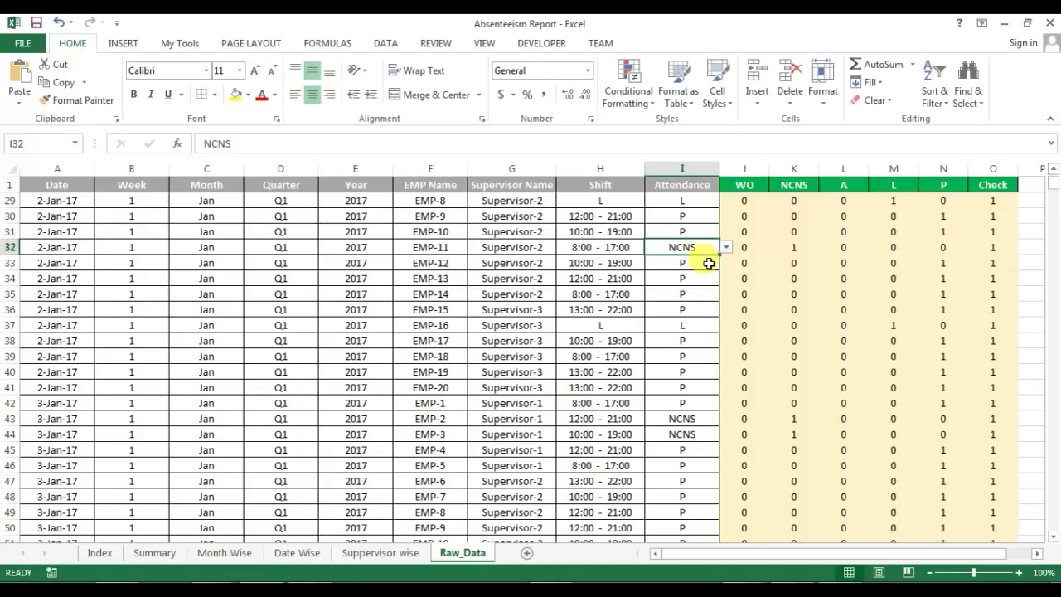
pyautogui.click(686, 261)
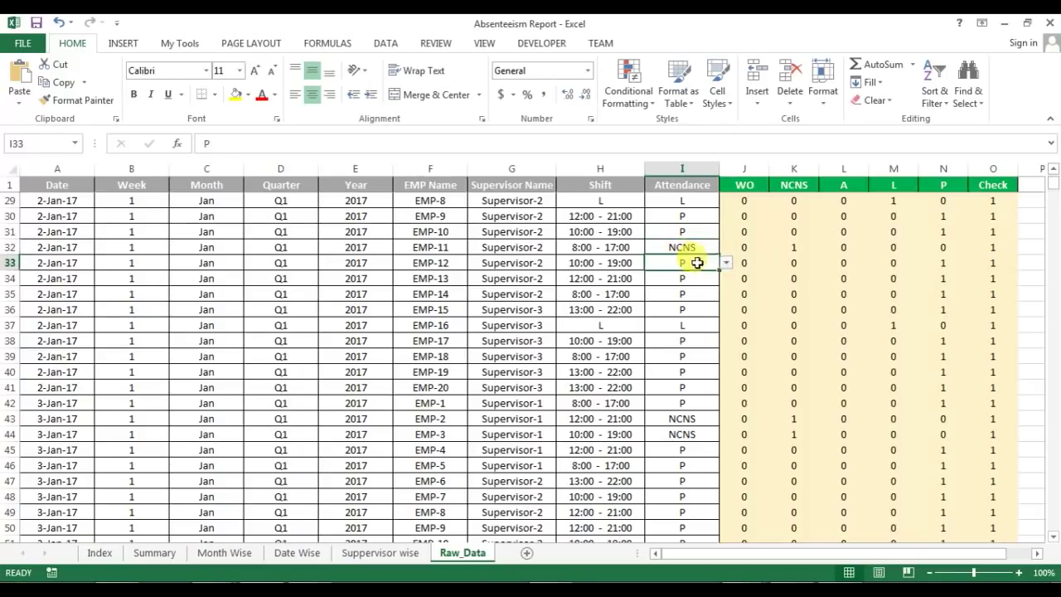
# Step: Examine the attendance codes allowed for EMP-12 on 2-Jan-17 against the assigned shift, without changing the entry
pyautogui.click(724, 263)
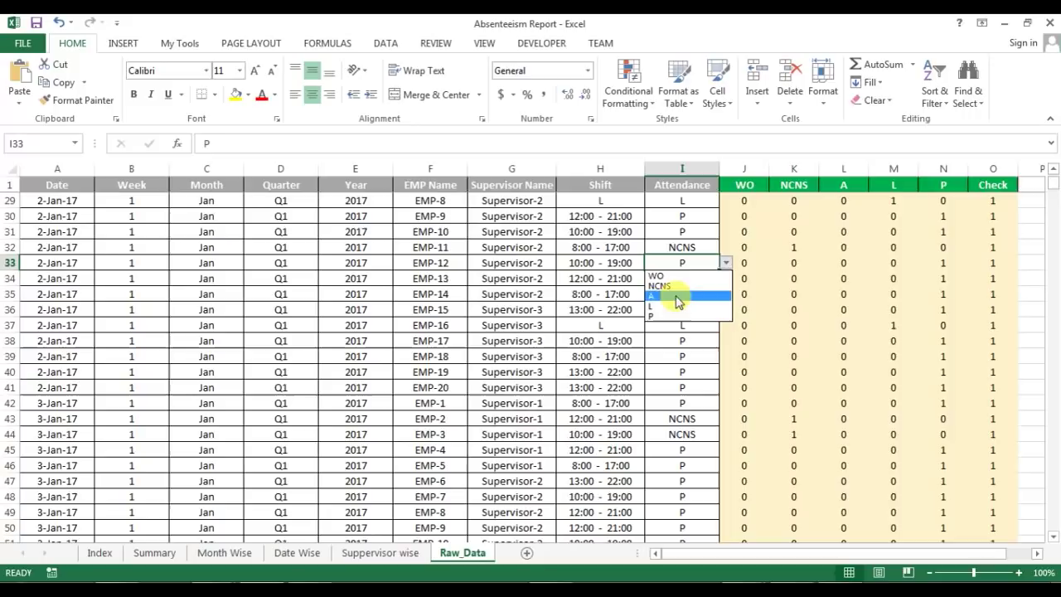
pyautogui.press('Escape')
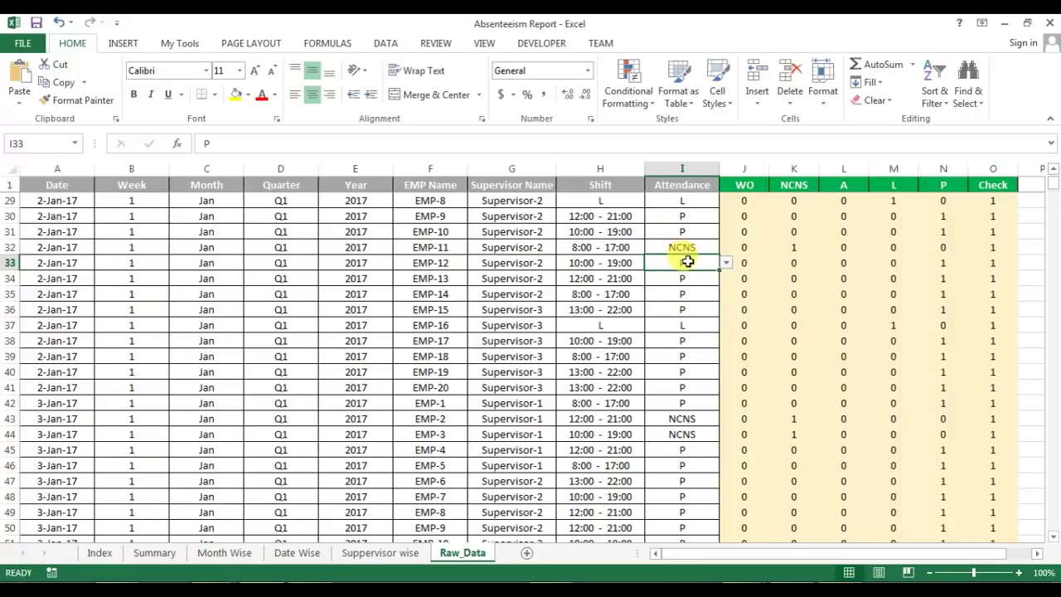
pyautogui.click(614, 262)
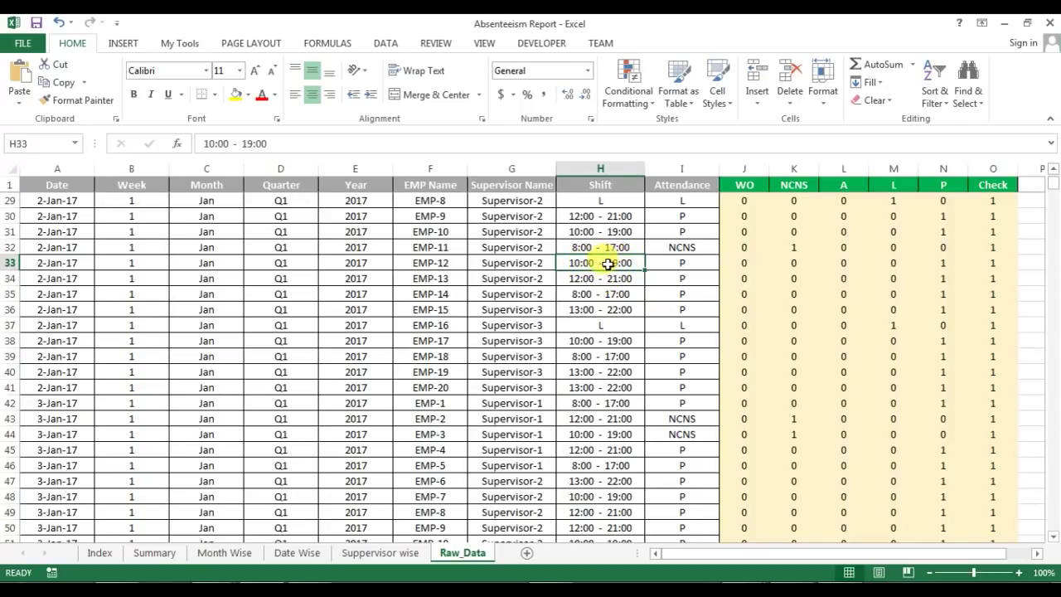
pyautogui.click(688, 262)
pyautogui.click(726, 263)
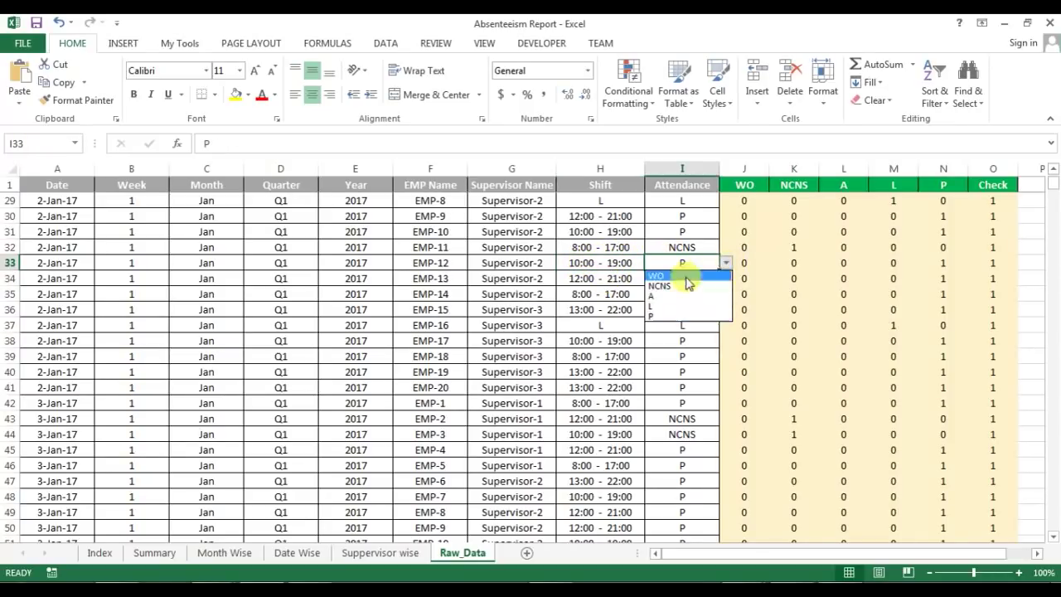
pyautogui.press('Escape')
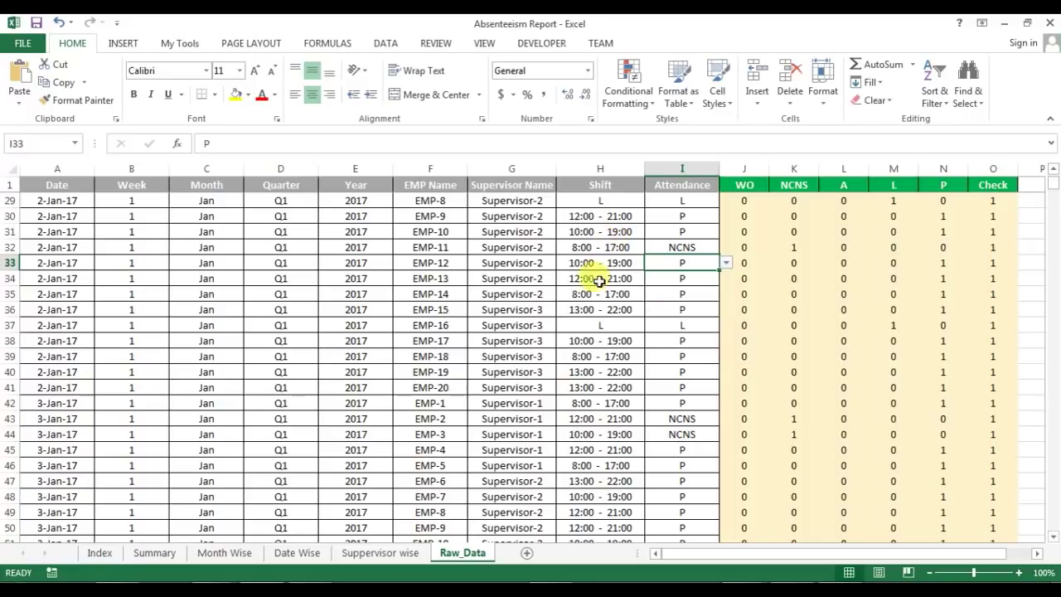
# Step: Compare EMP-16's Shift and Attendance entries on 2-Jan-17 and view the attendance codes allowed there
pyautogui.click(609, 324)
pyautogui.click(698, 322)
pyautogui.click(610, 322)
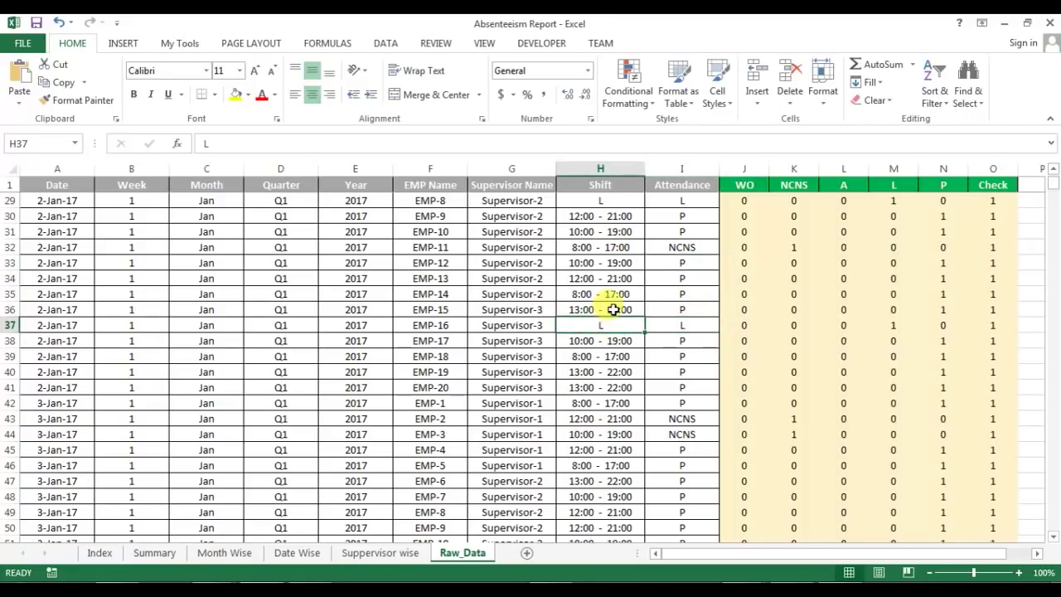
pyautogui.scroll(-2, 611, 307)
pyautogui.scroll(1, 606, 302)
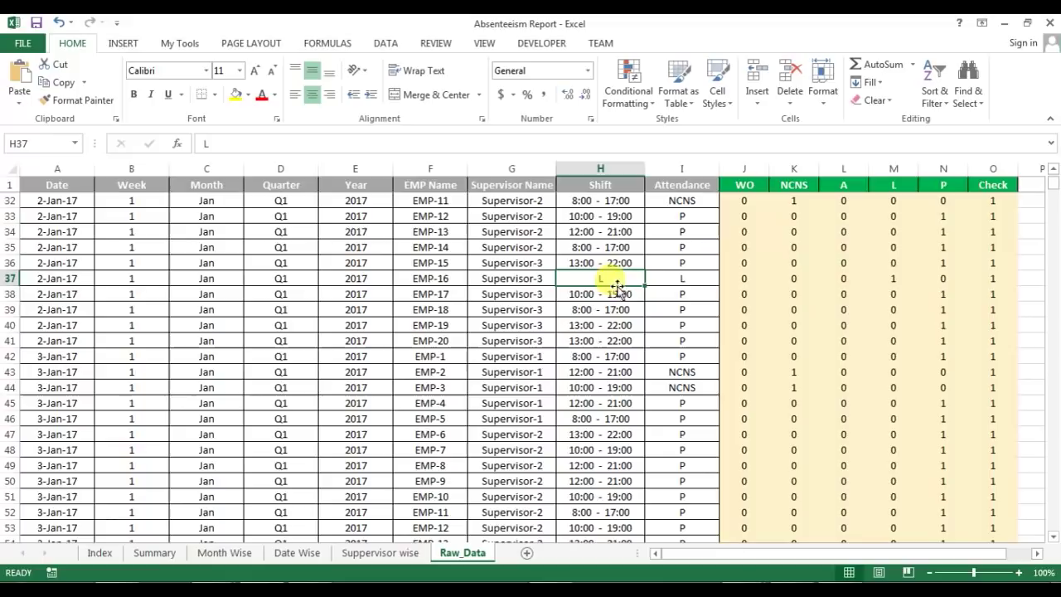
pyautogui.click(681, 280)
pyautogui.click(726, 278)
# Step: Examine the formulas in the WO, NCNS, A, L and P columns and in the Check column of Raw_Data
pyautogui.scroll(8, 770, 244)
pyautogui.moveTo(746, 184); pyautogui.dragTo(991, 185)
pyautogui.click(787, 216)
pyautogui.scroll(2, 770, 222)
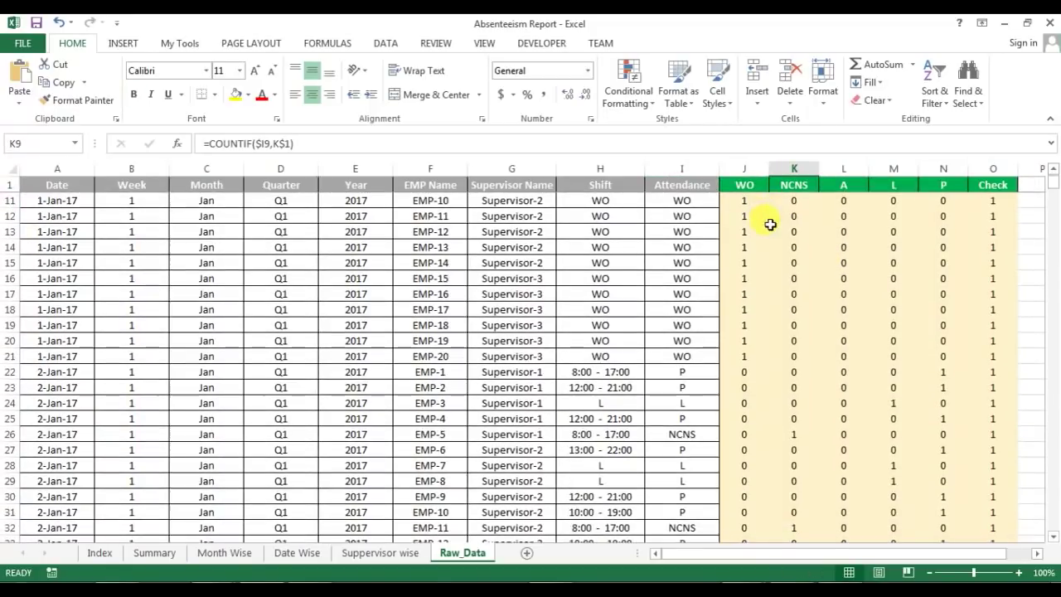
pyautogui.click(753, 205)
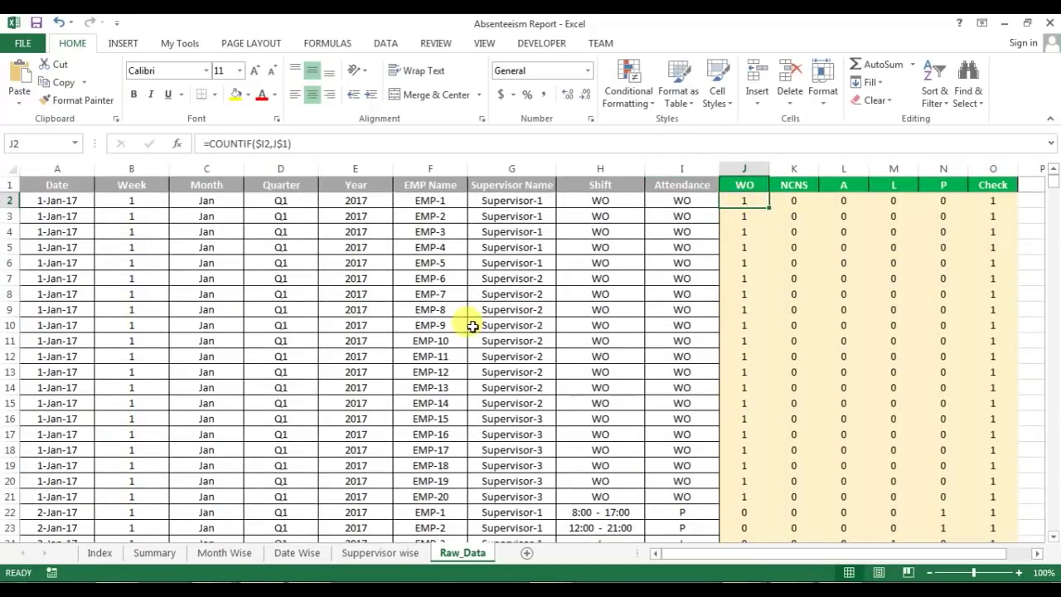
pyautogui.click(828, 219)
pyautogui.moveTo(748, 184); pyautogui.dragTo(933, 362)
pyautogui.moveTo(791, 231); pyautogui.dragTo(844, 216)
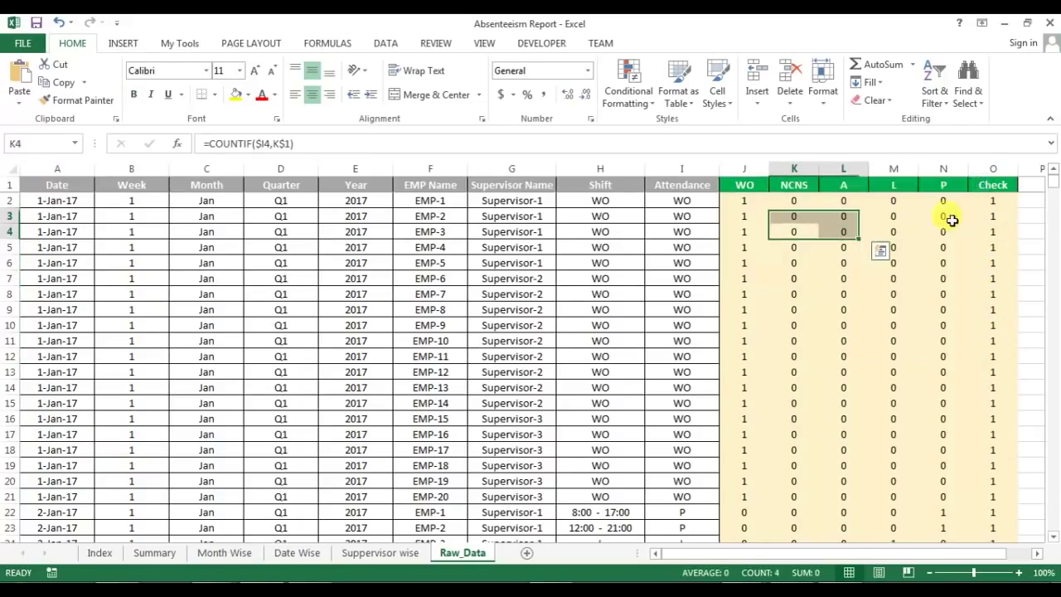
pyautogui.moveTo(990, 185); pyautogui.dragTo(994, 327)
pyautogui.click(993, 216)
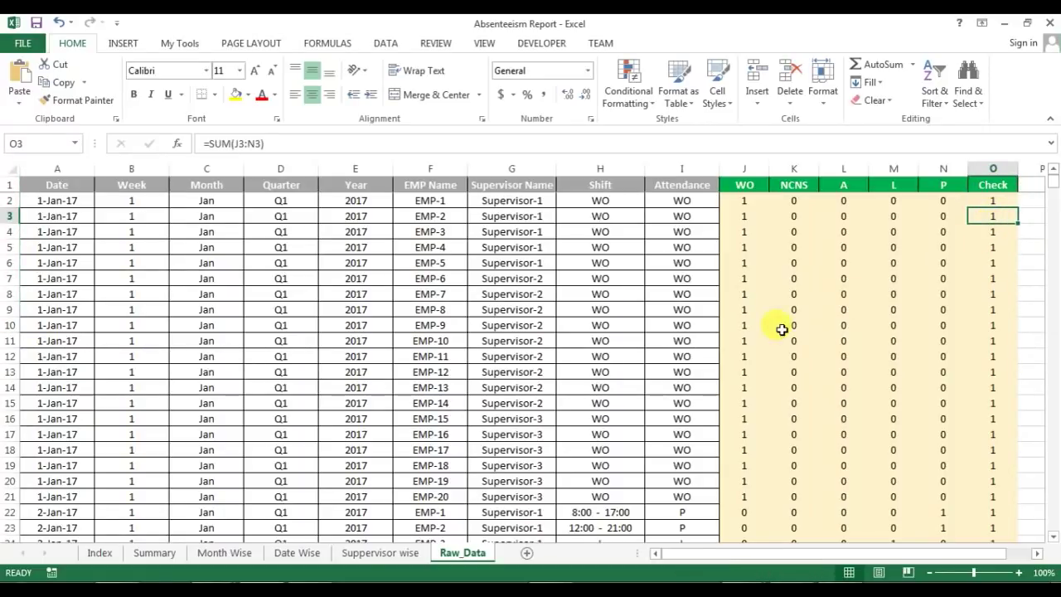
# Step: View the list of attendance codes allowed for EMP-3 on 1-Jan-17 and keep the existing entry
pyautogui.click(684, 216)
pyautogui.click(700, 234)
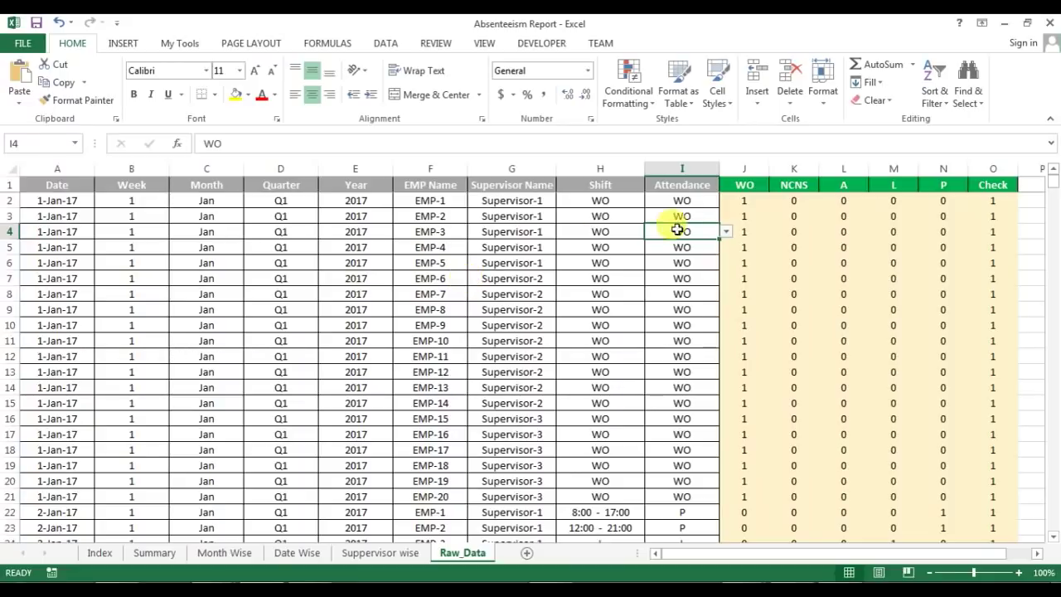
pyautogui.click(727, 232)
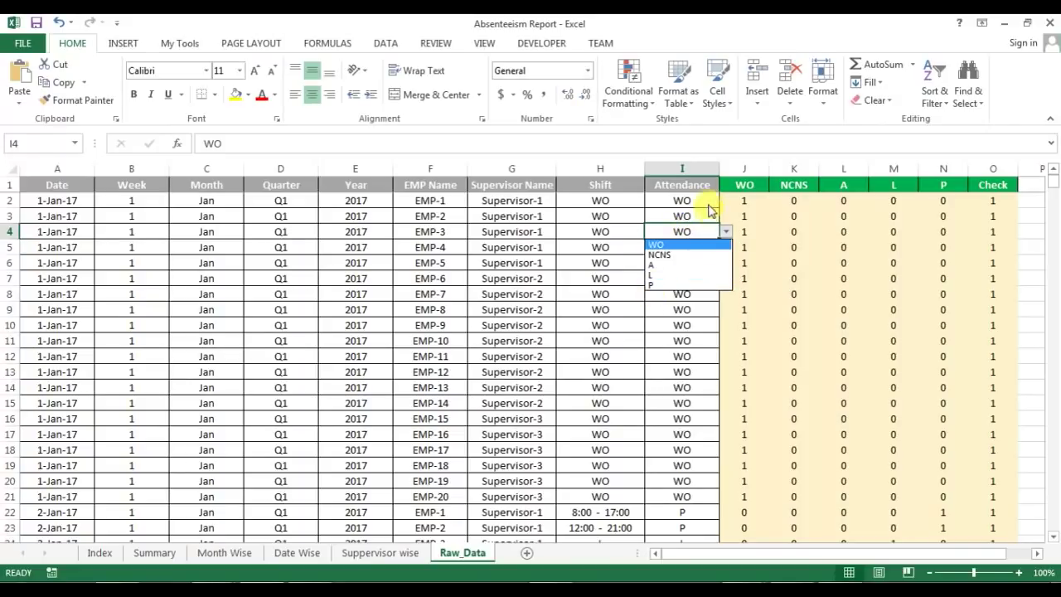
pyautogui.press('Escape')
# Step: Paste EMP-4's Shift cell H5 over the Attendance cell I5 and enter the invalid code h there
pyautogui.click(613, 246)
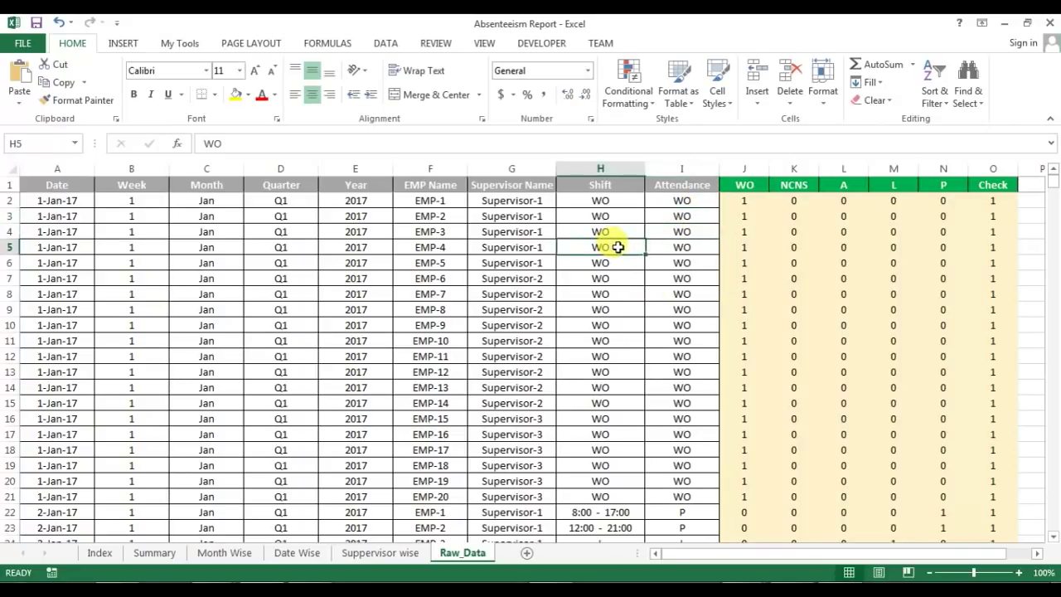
pyautogui.hotkey('ctrl', 'c')
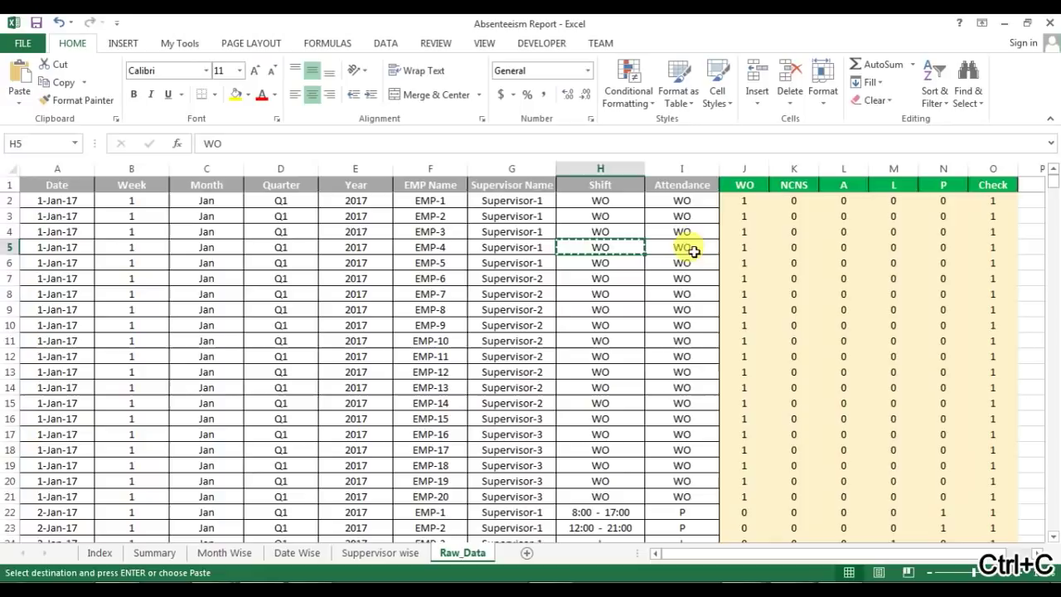
pyautogui.click(699, 246)
pyautogui.hotkey('ctrl', 'v')
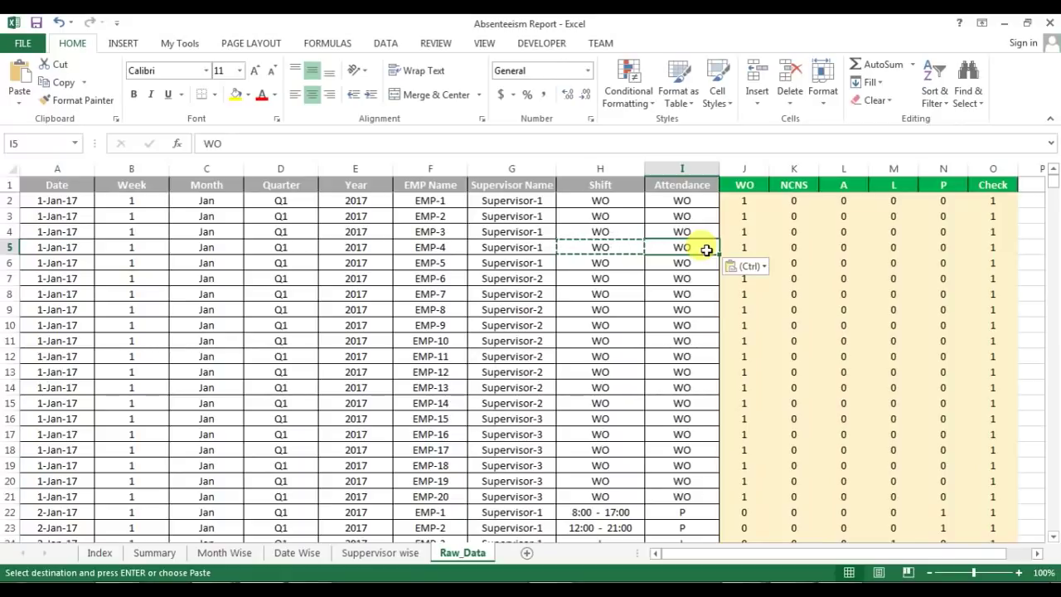
pyautogui.write('h')
pyautogui.press('Return')
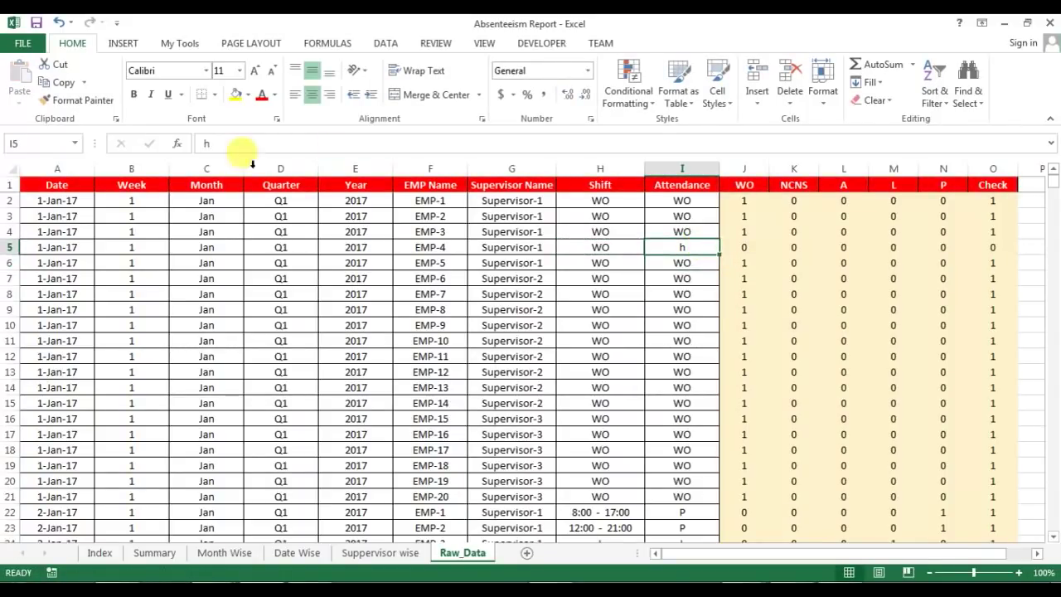
# Step: Examine the header row's color from Date to Check in relation to the invalid Attendance entry in I5
pyautogui.moveTo(73, 184); pyautogui.dragTo(995, 183)
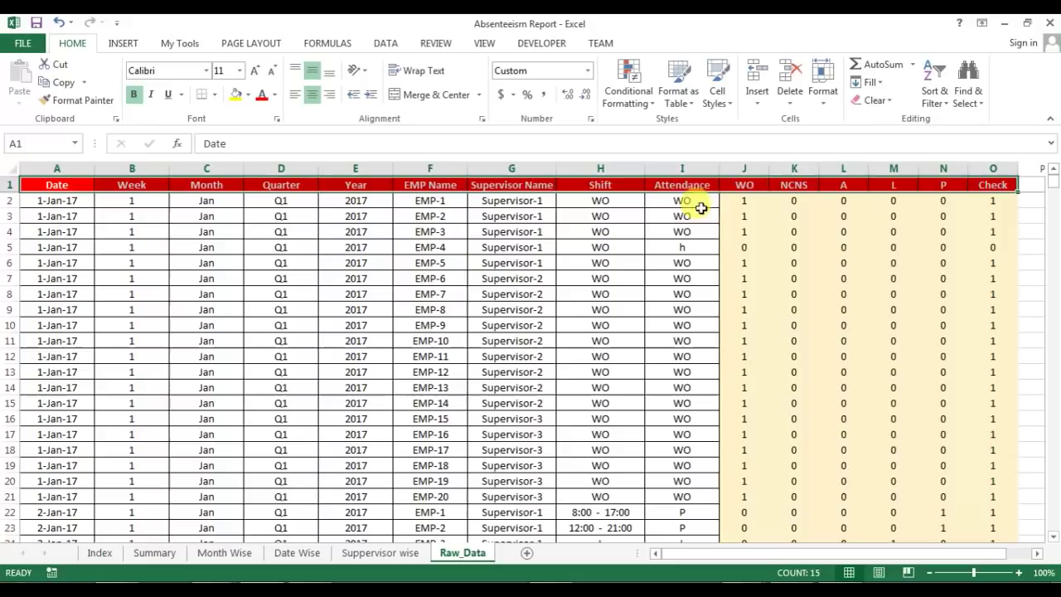
pyautogui.click(691, 250)
pyautogui.click(696, 182)
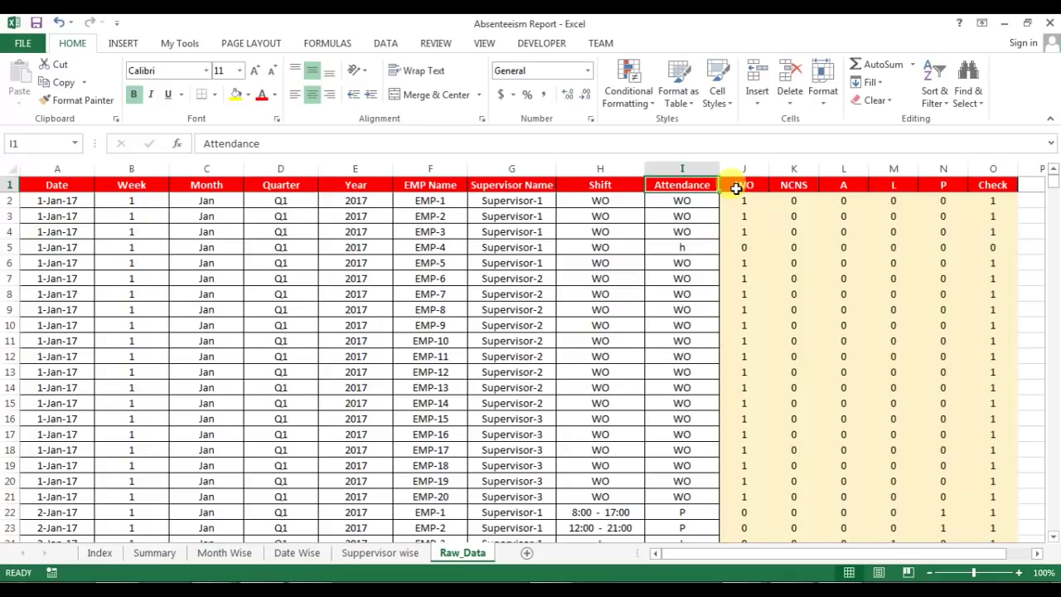
# Step: Add filters to the Raw_Data headers and filter the Check column to show only rows with value 0
pyautogui.hotkey('ctrl', 'shift', 'l')
pyautogui.hotkey('ctrl', 'Right')
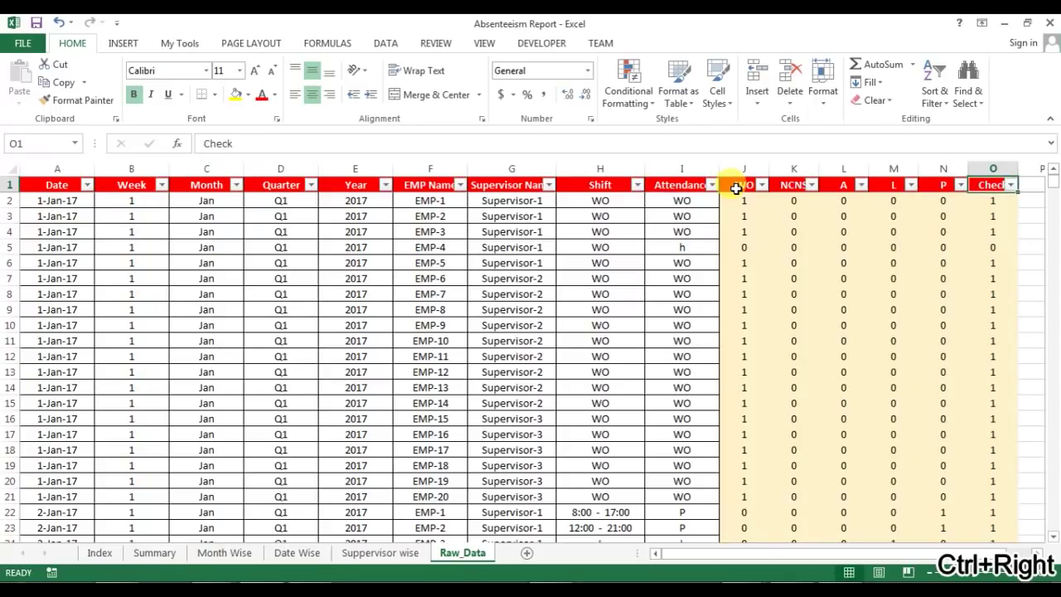
pyautogui.hotkey('alt', 'Down')
pyautogui.press('Down')
pyautogui.press('Down')
pyautogui.press('Down')
pyautogui.press('Down')
pyautogui.press('Down')
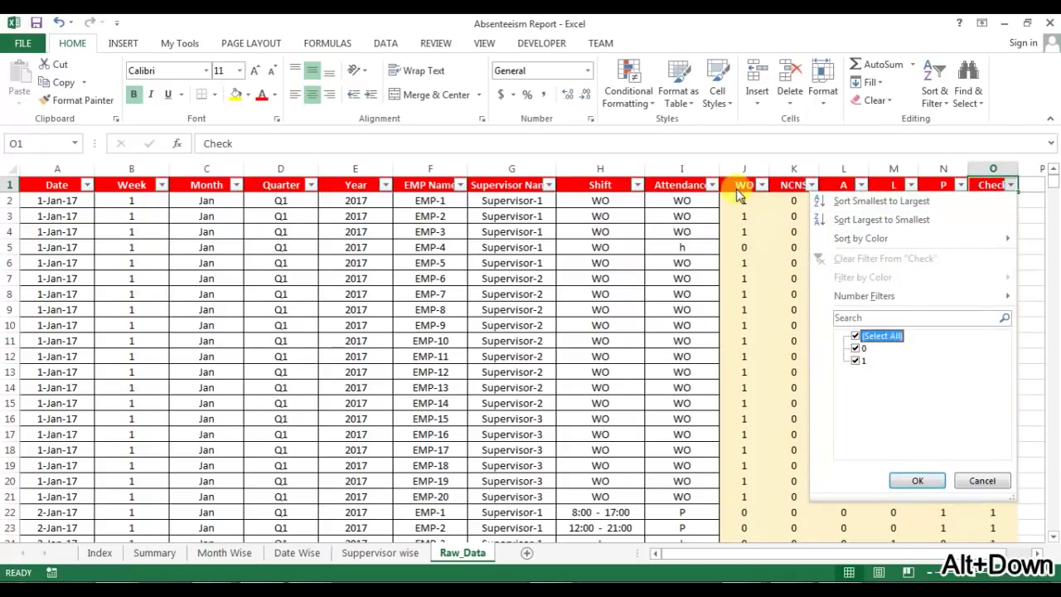
pyautogui.press('space')
pyautogui.press('Down')
pyautogui.press('space')
pyautogui.press('Return')
# Step: Replace the invalid code h in EMP-4's Attendance cell I5 with WO in the filtered data
pyautogui.press('Down')
pyautogui.press('Left')
pyautogui.press('Left')
pyautogui.press('Left')
pyautogui.press('Left')
pyautogui.press('Left')
pyautogui.press('Left')
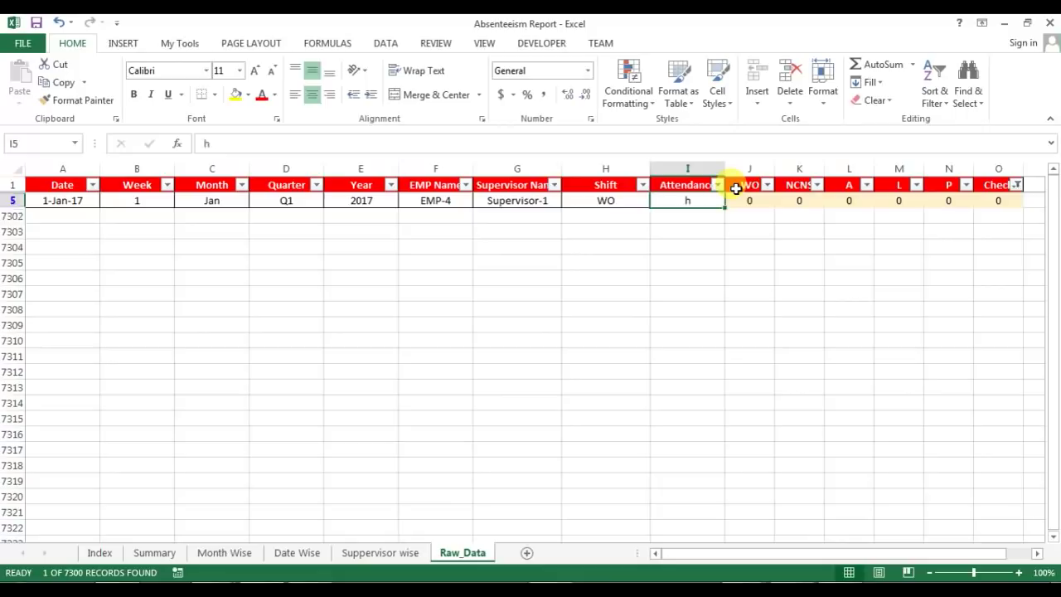
pyautogui.hotkey('ctrl', 'd')
# Step: Try the attendance code A for EMP-4 in I5, check the allowed codes again and undo the change
pyautogui.hotkey('alt', 'Down')
pyautogui.press('Down')
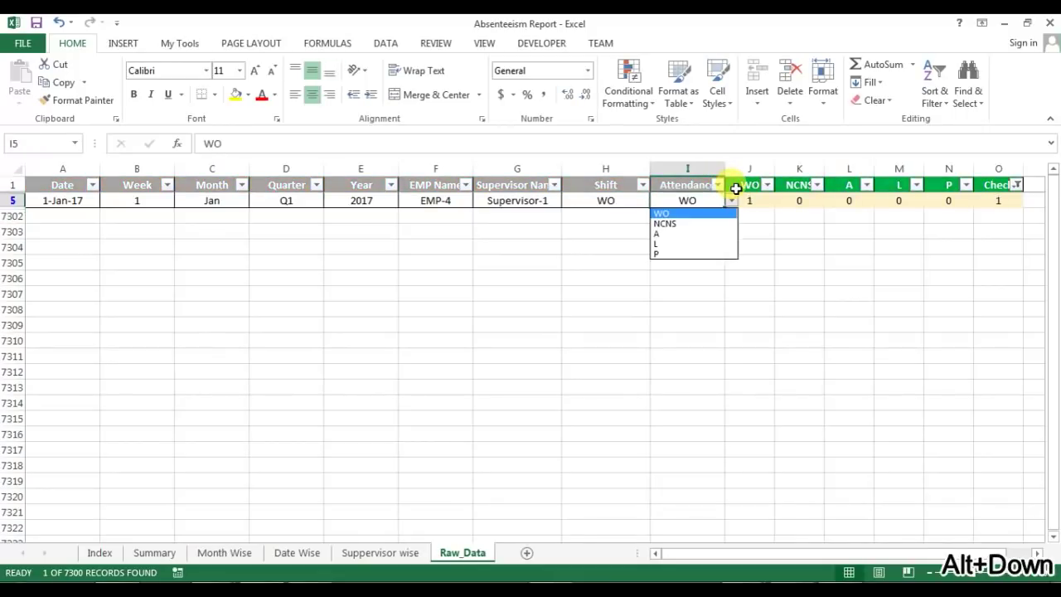
pyautogui.press('Down')
pyautogui.press('Return')
pyautogui.press('Up')
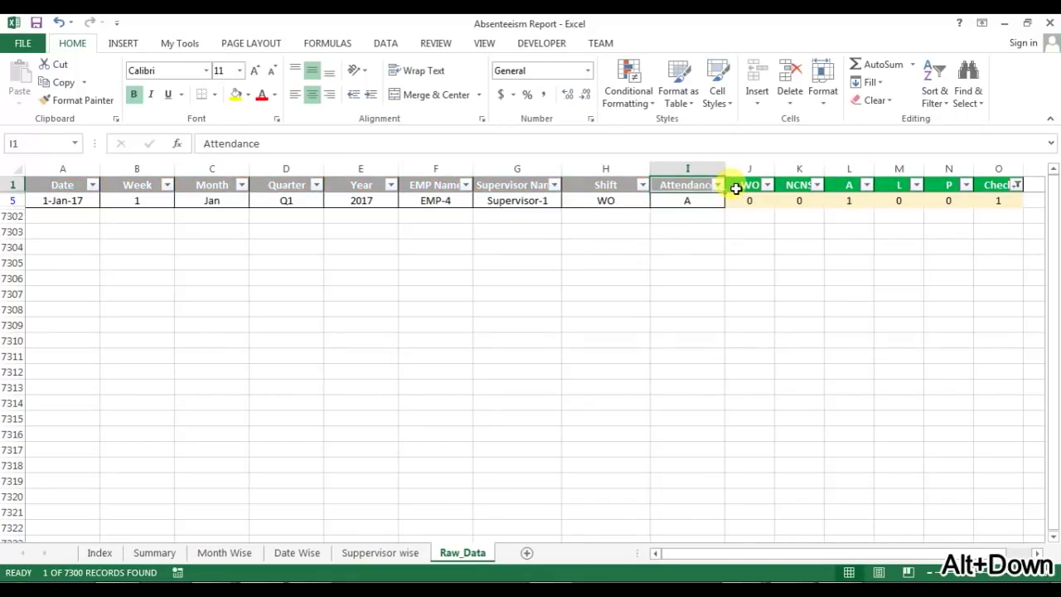
pyautogui.press('Down')
pyautogui.hotkey('alt', 'Down')
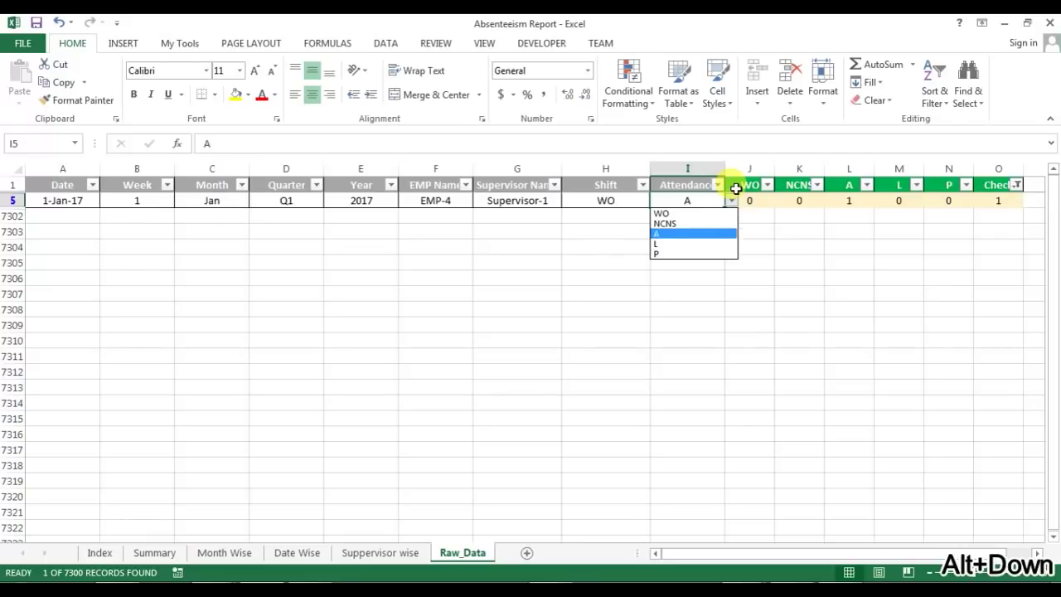
pyautogui.press('Escape')
pyautogui.hotkey('ctrl', 'z')
# Step: Remove the filters from the Raw_Data headers and return to the Date header in A1
pyautogui.click(681, 180)
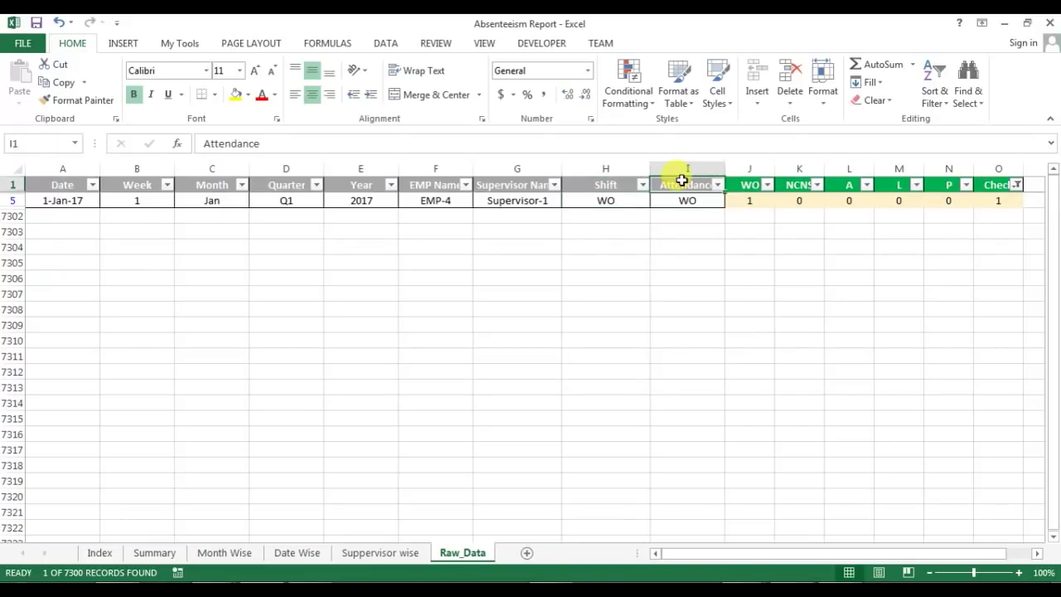
pyautogui.hotkey('ctrl', 'shift', 'l')
pyautogui.press('Down')
pyautogui.hotkey('ctrl', 'Up')
pyautogui.hotkey('ctrl', 'Left')
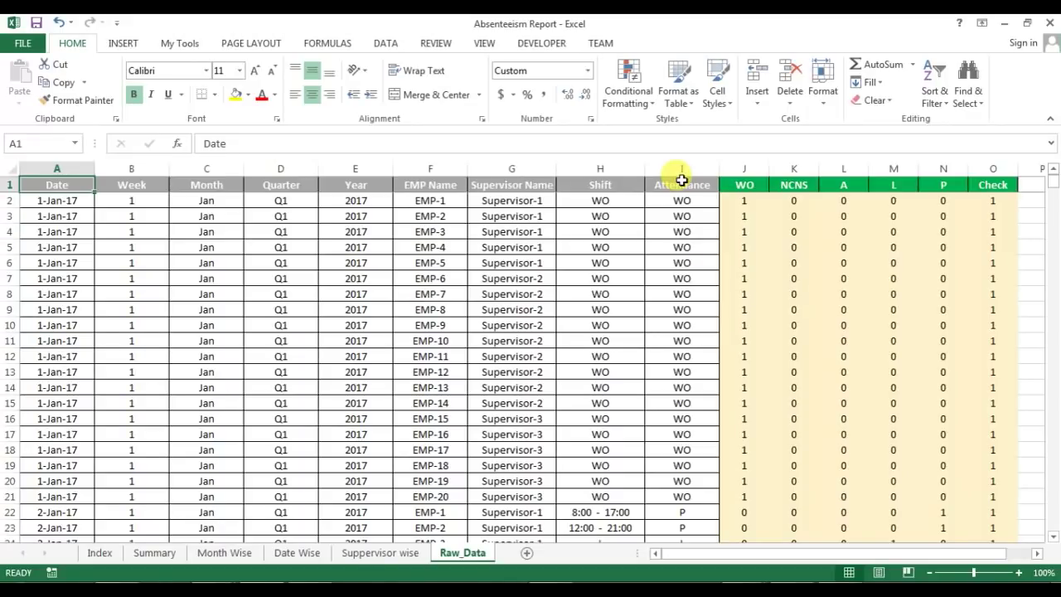
# Step: Review the employee and attendance entries, the list of allowed codes in I5 and the WO to Check headers
pyautogui.moveTo(406, 217); pyautogui.dragTo(672, 260)
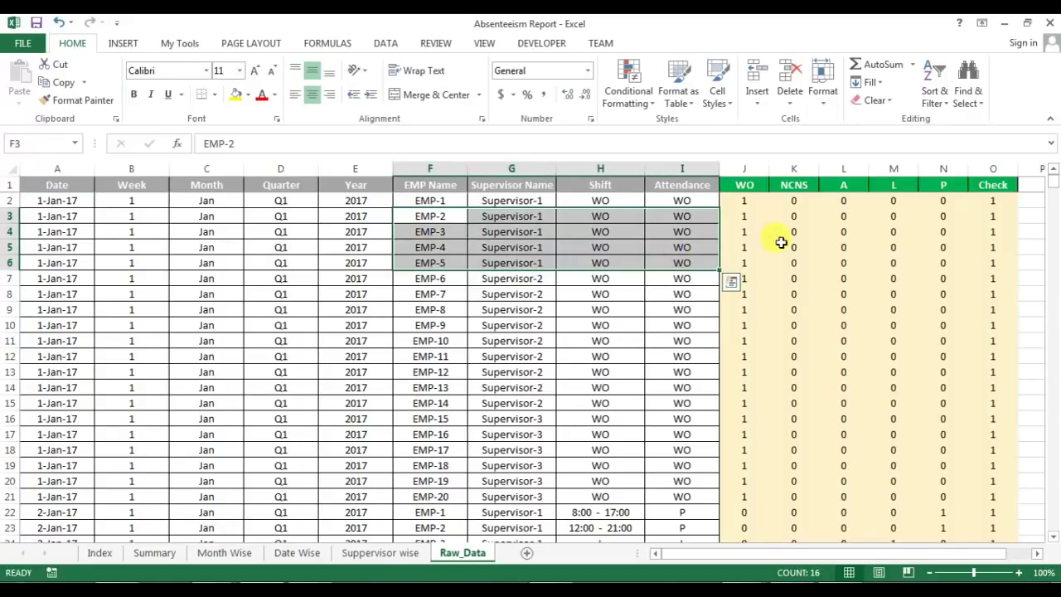
pyautogui.click(705, 247)
pyautogui.click(725, 247)
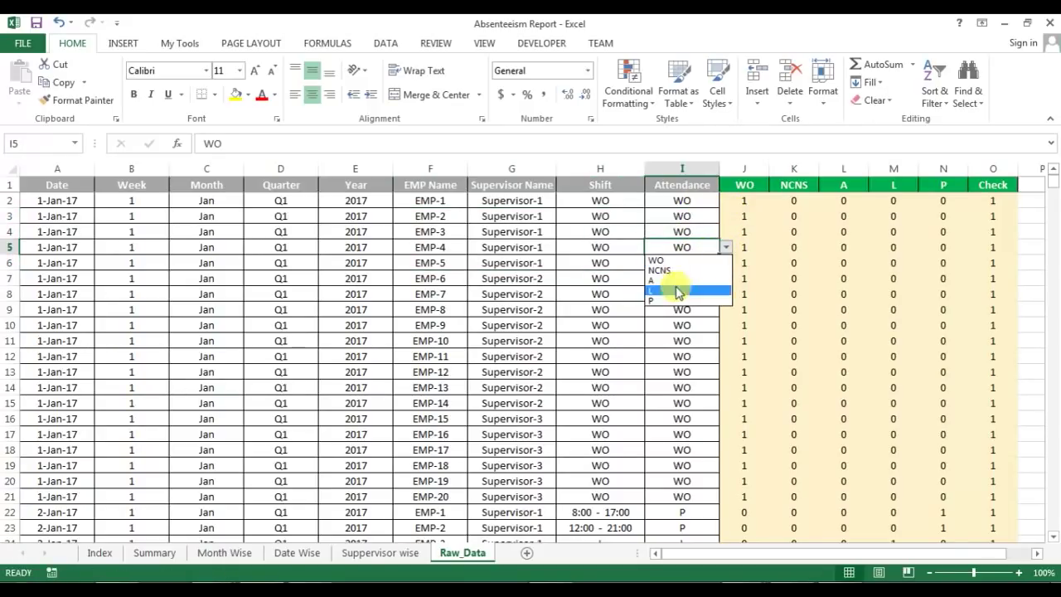
pyautogui.click(725, 247)
pyautogui.moveTo(745, 185); pyautogui.dragTo(997, 177)
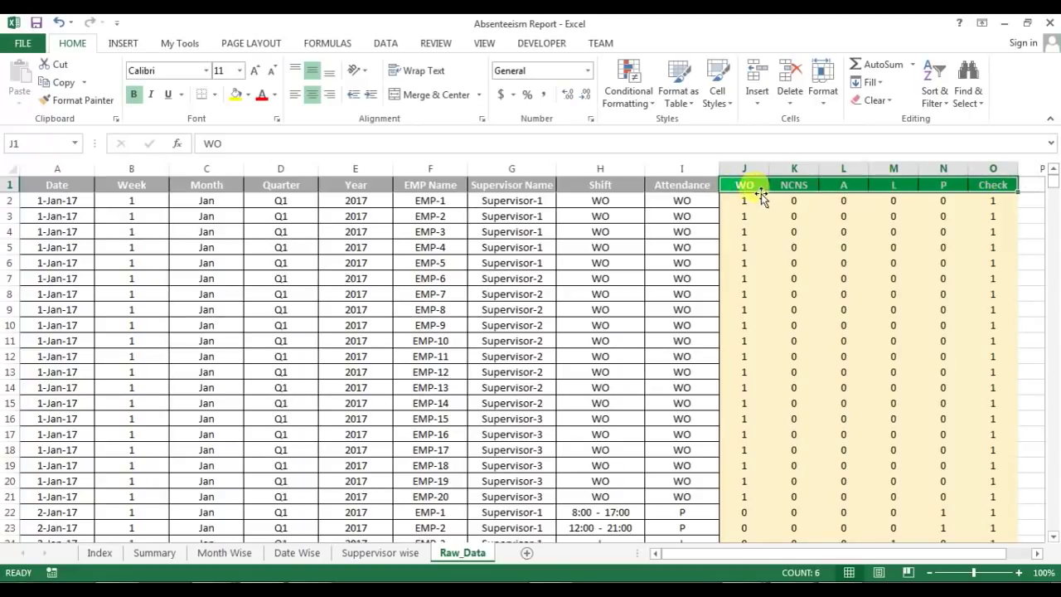
pyautogui.click(576, 196)
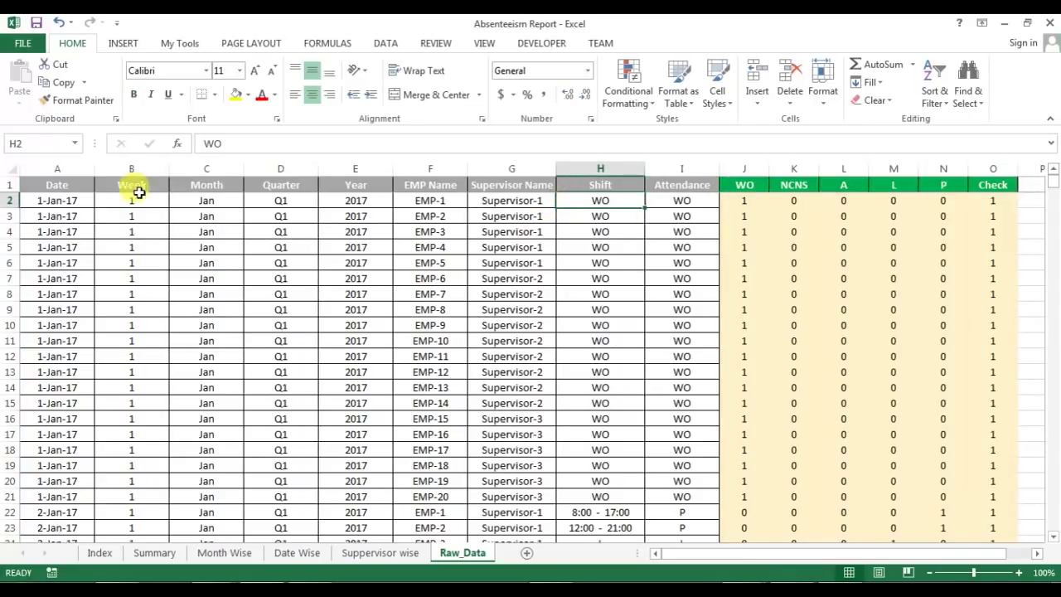
# Step: Copy the Date to Attendance columns with all their data, A1:I7301, and paste them into a new blank workbook
pyautogui.click(76, 184)
pyautogui.hotkey('shift', 'Right')
pyautogui.hotkey('shift', 'Right')
pyautogui.hotkey('shift', 'Right')
pyautogui.hotkey('shift', 'Right')
pyautogui.hotkey('shift', 'Right')
pyautogui.hotkey('shift', 'Right')
pyautogui.hotkey('shift', 'Right')
pyautogui.hotkey('shift', 'Right')
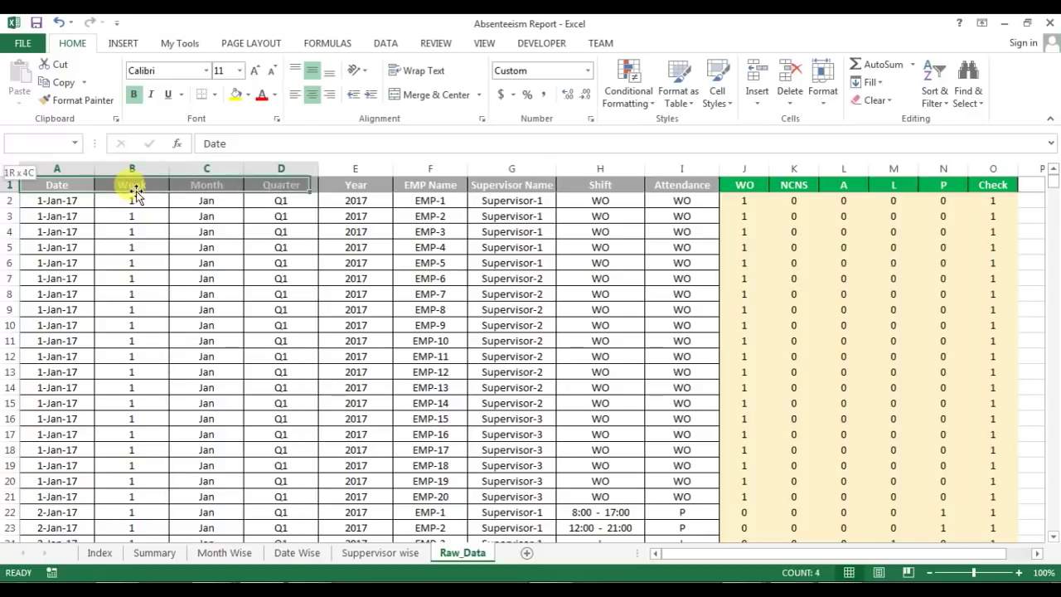
pyautogui.hotkey('ctrl', 'shift', 'Down')
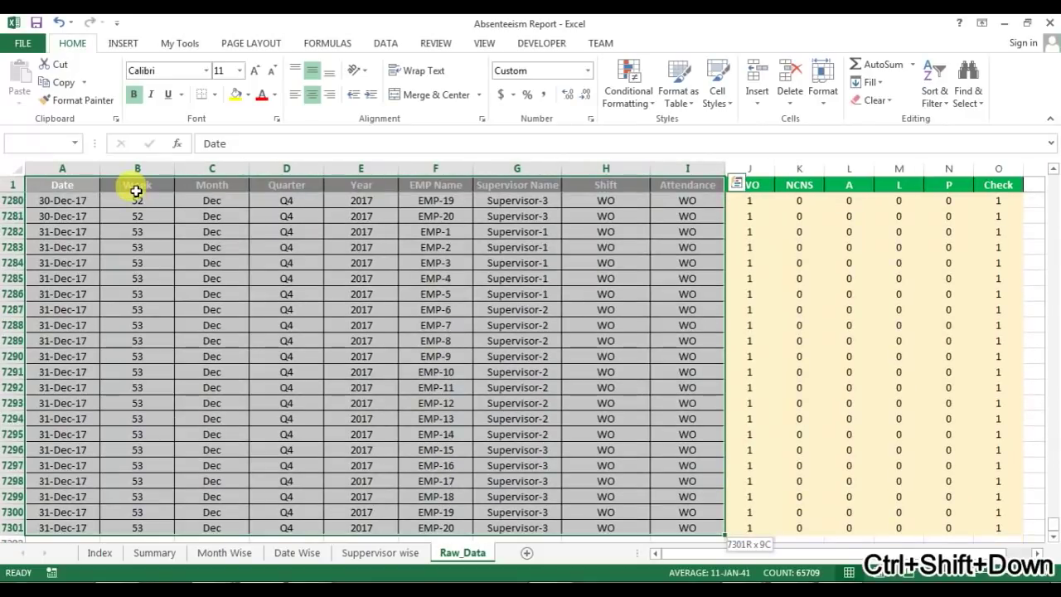
pyautogui.hotkey('ctrl', 'c')
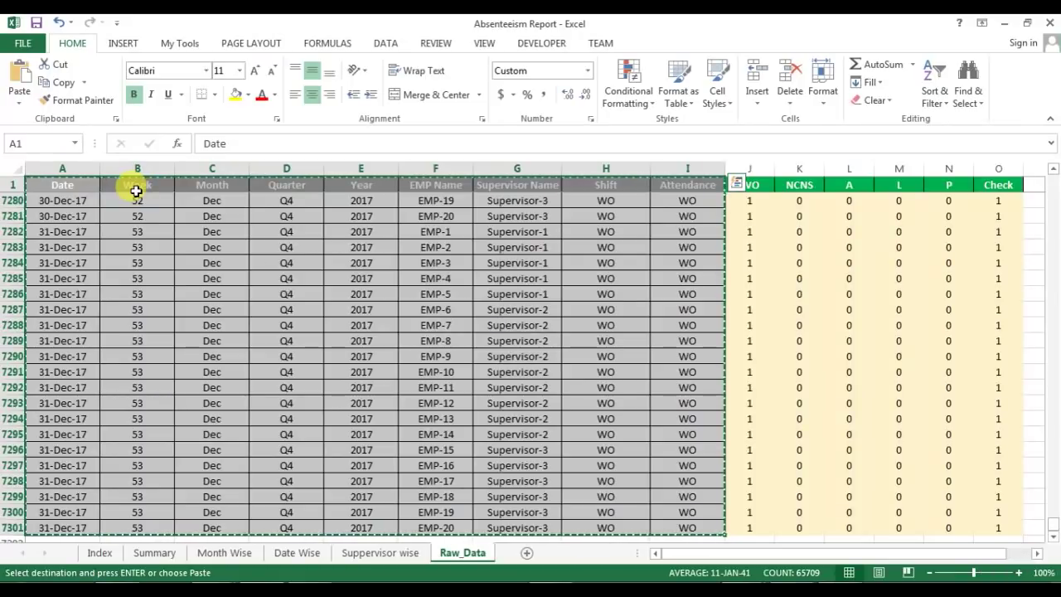
pyautogui.hotkey('ctrl', 'n')
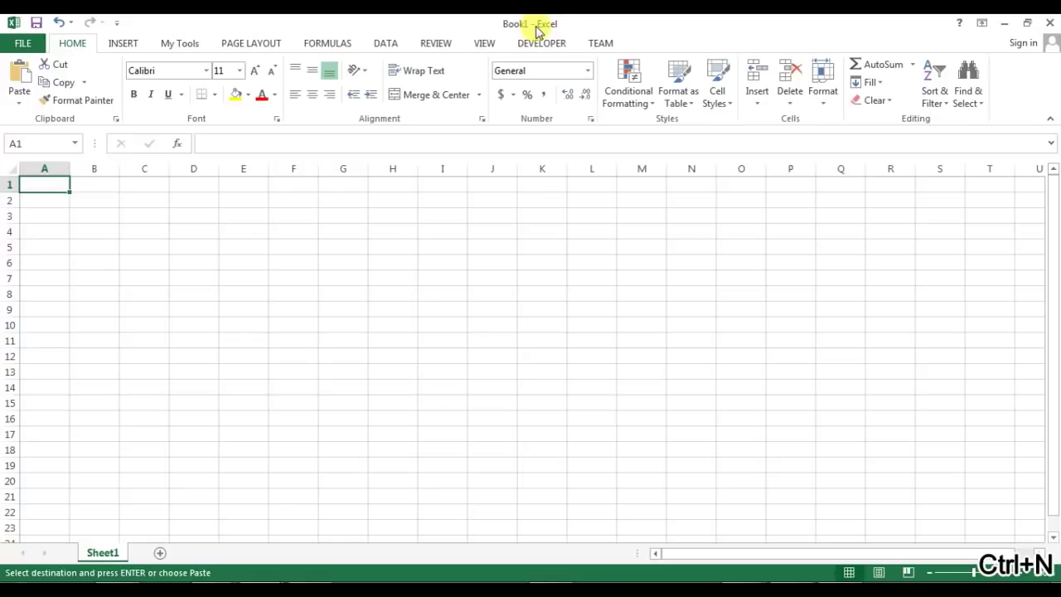
pyautogui.hotkey('ctrl', 'v')
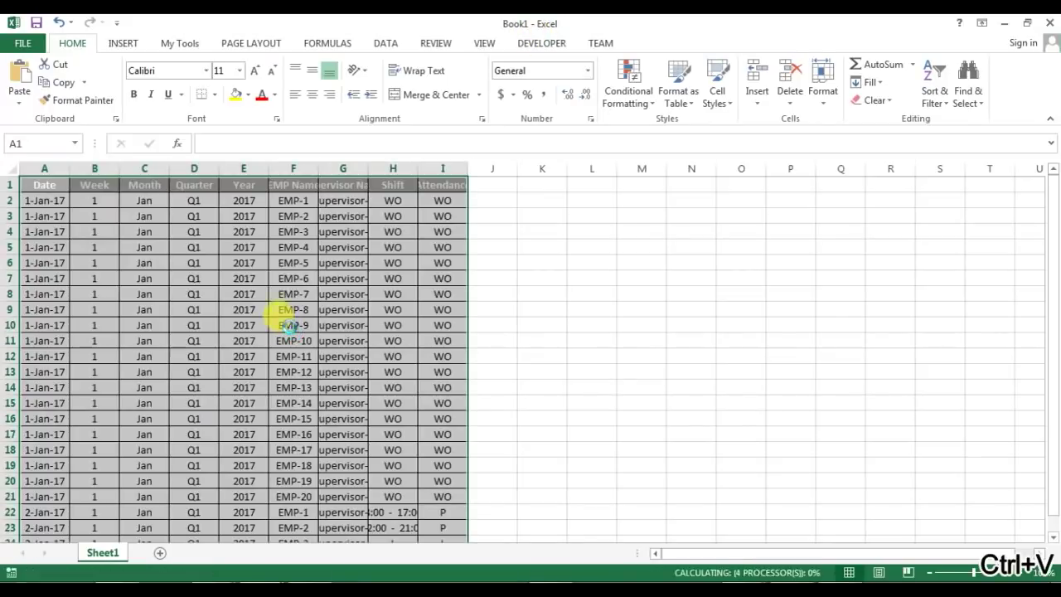
# Step: Fit the pasted columns' widths to their contents and rename Sheet1 as Raw_Data
pyautogui.hotkey('ctrl', 'space')
pyautogui.hotkey('alt', 'o')
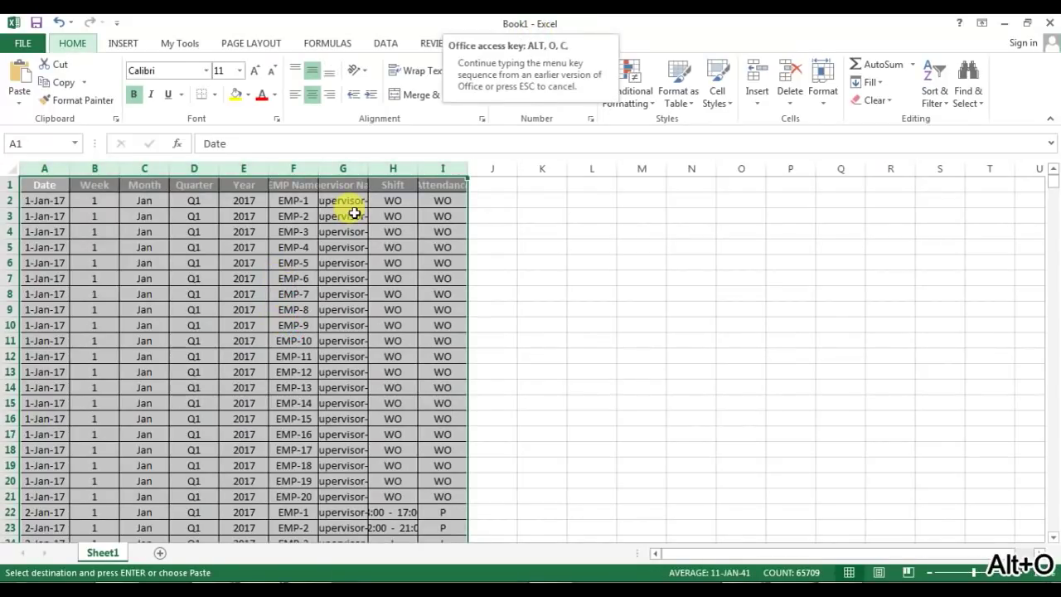
pyautogui.press('c')
pyautogui.press('a')
pyautogui.click(320, 278)
pyautogui.doubleClick(102, 553)
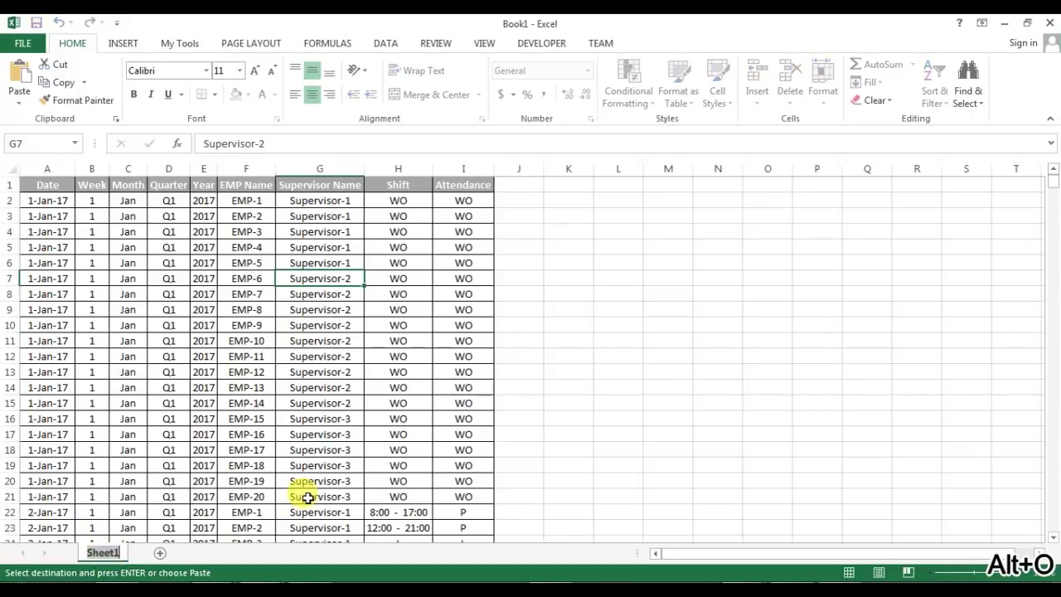
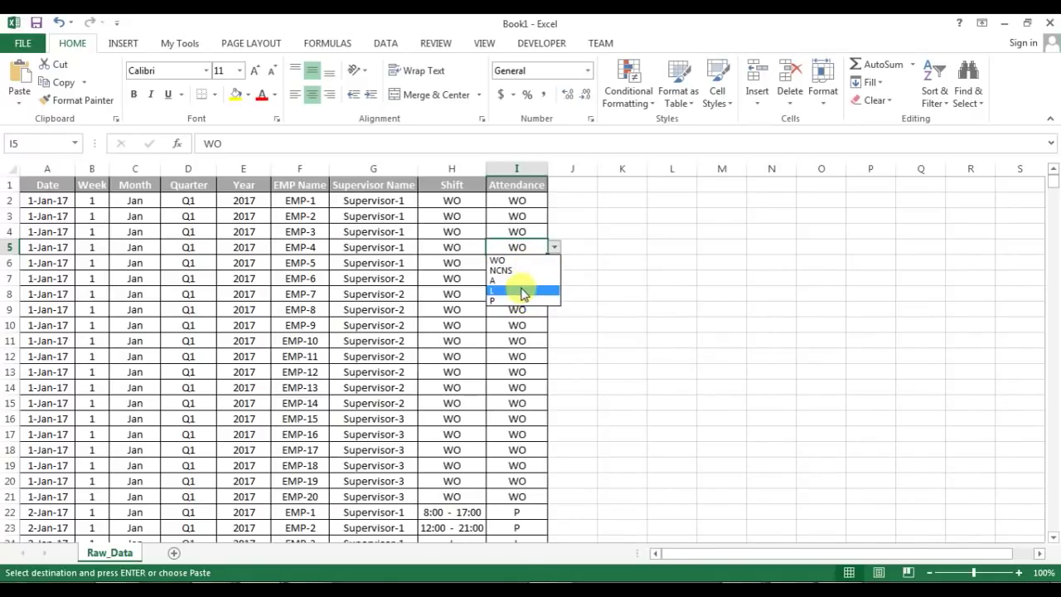
# Step: Enter the headers WO, NCNS, A, L, P and Check in cells J1 to O1
pyautogui.click(590, 166)
pyautogui.click(578, 186)
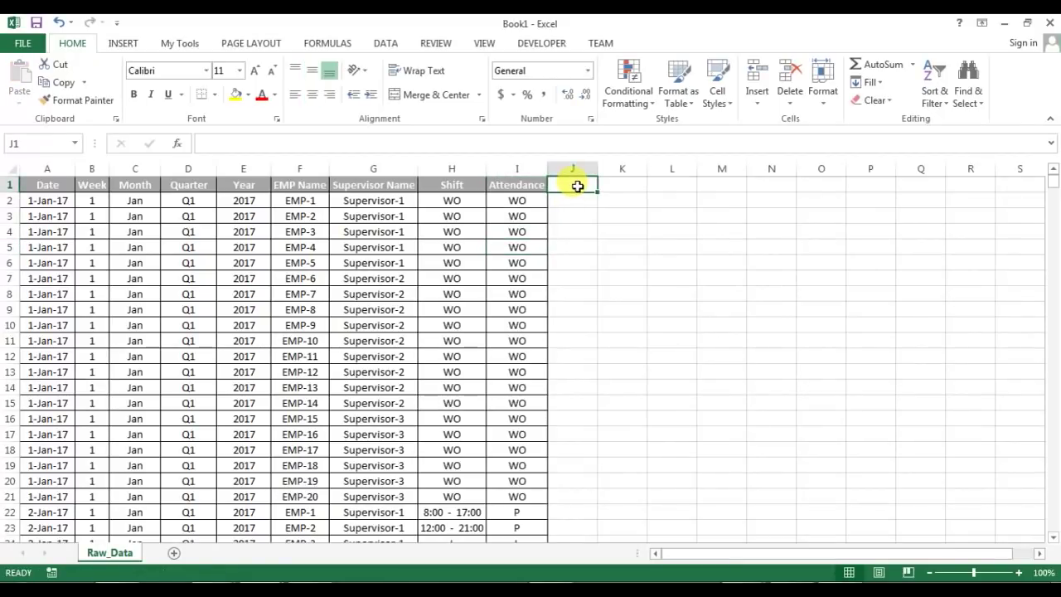
pyautogui.write('WO')
pyautogui.press('Tab')
pyautogui.write('NC')
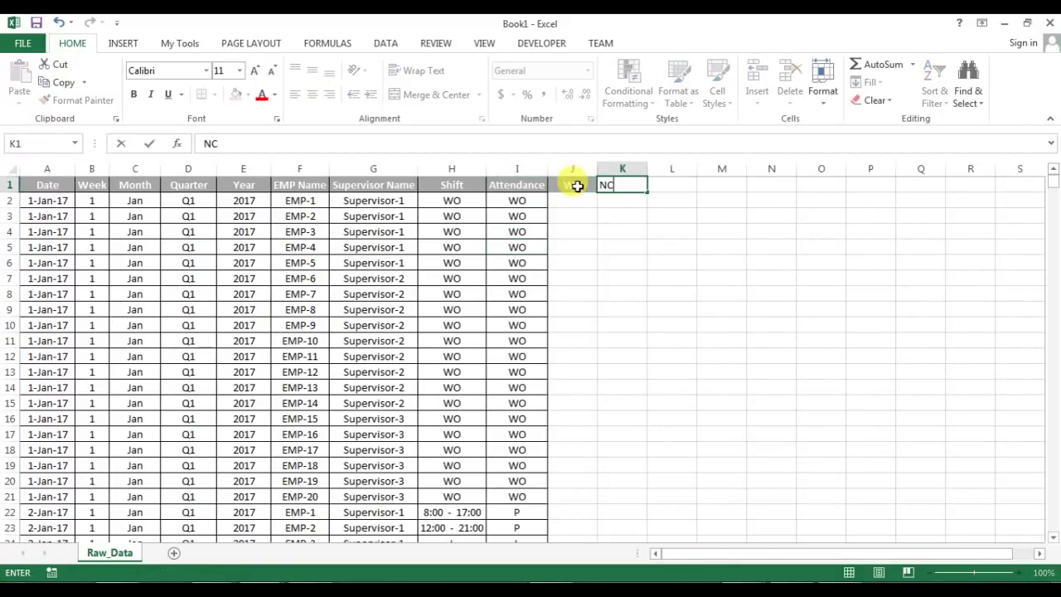
pyautogui.write('NS')
pyautogui.press('Tab')
pyautogui.write('A')
pyautogui.press('Tab')
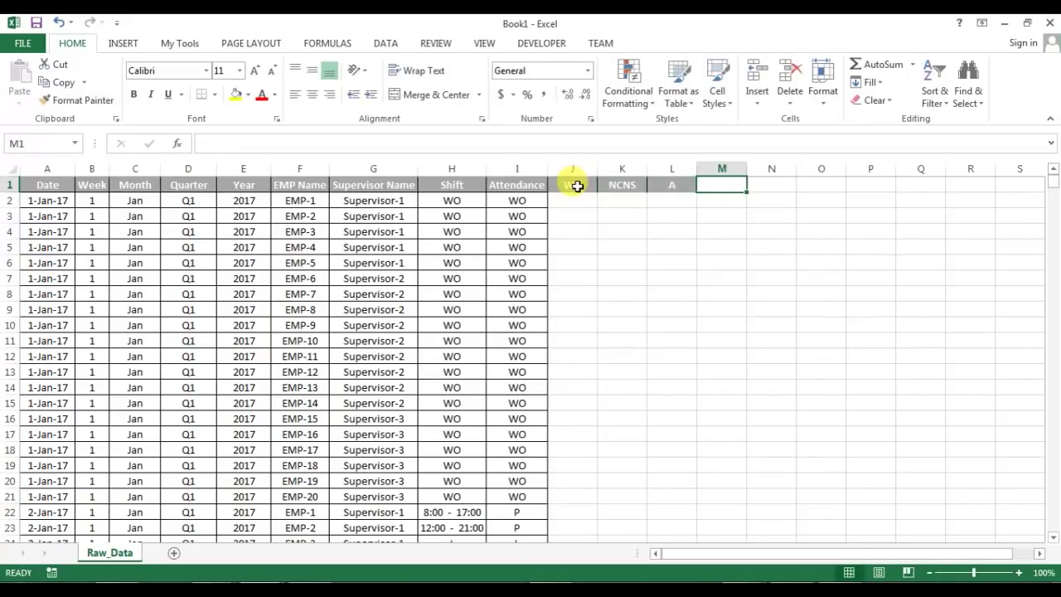
pyautogui.write('L')
pyautogui.press('Tab')
pyautogui.write('P')
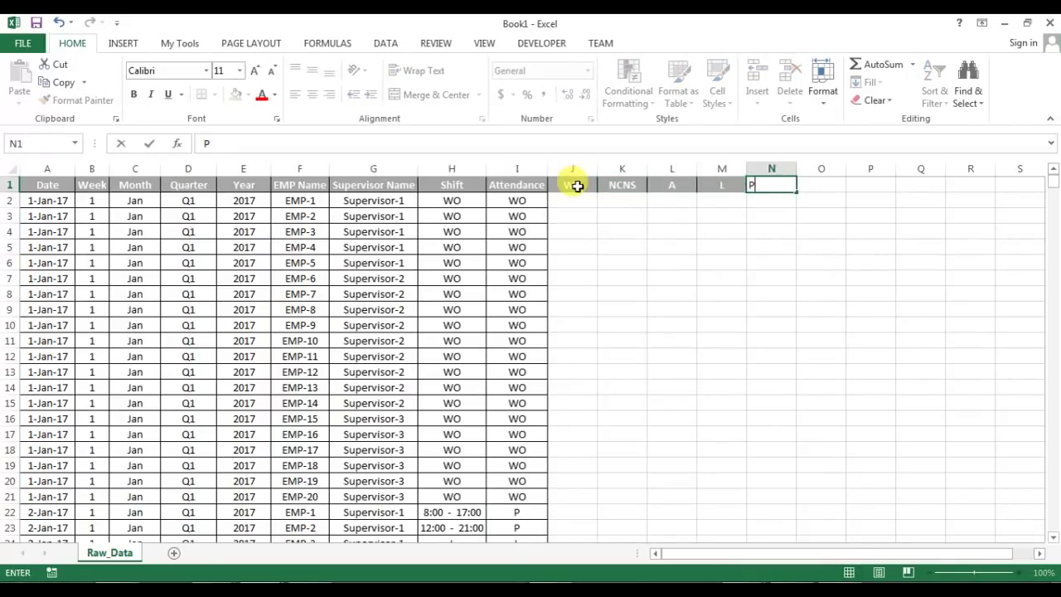
pyautogui.press('Tab')
pyautogui.write('Ch')
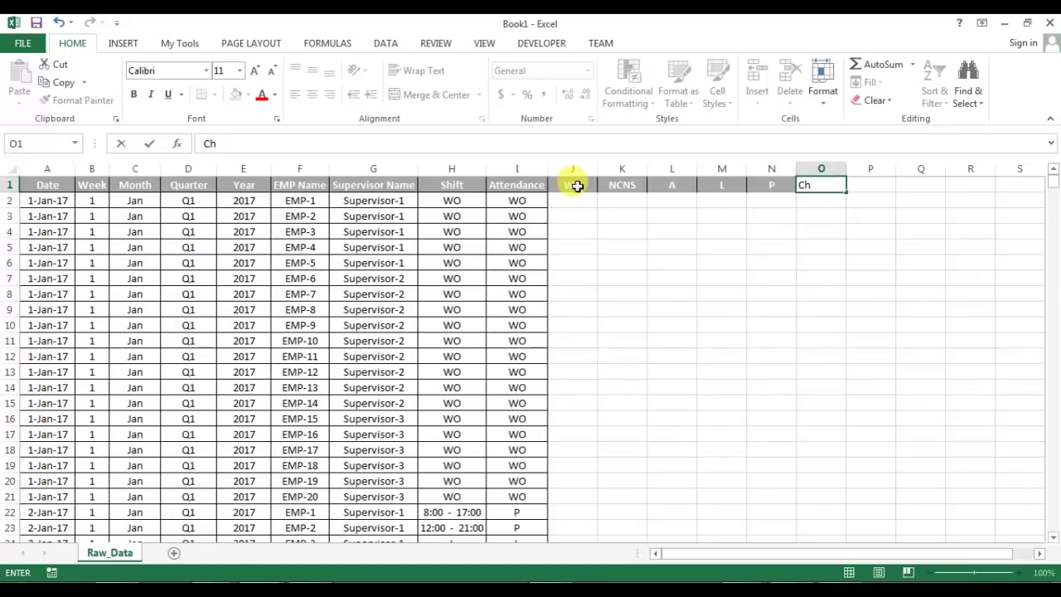
pyautogui.press('Return')
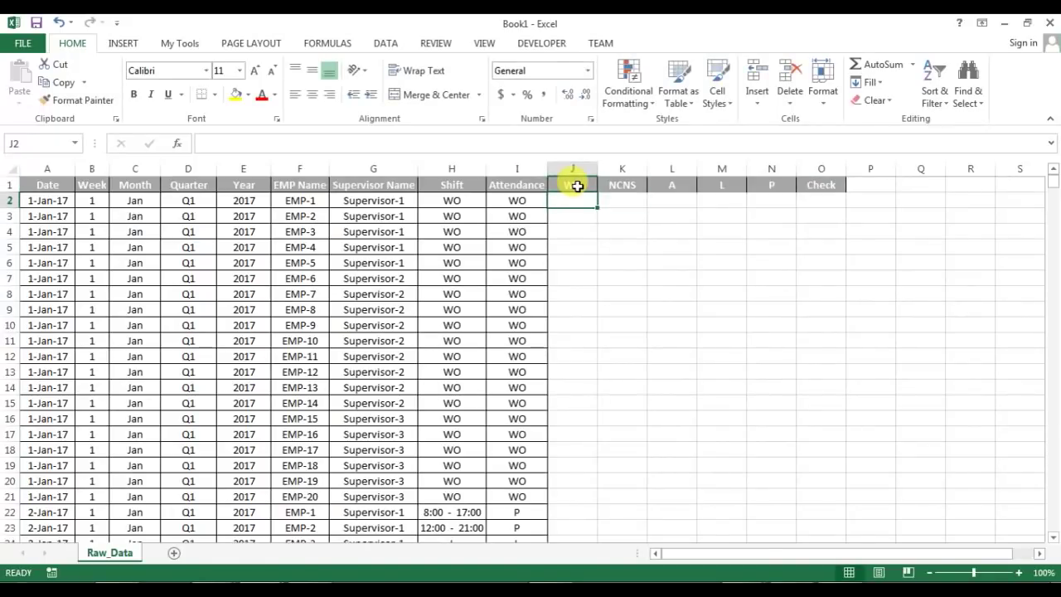
# Step: Fill the new WO to Check header cells J1:O1 with standard green and select columns J to O
pyautogui.moveTo(583, 189); pyautogui.dragTo(829, 180)
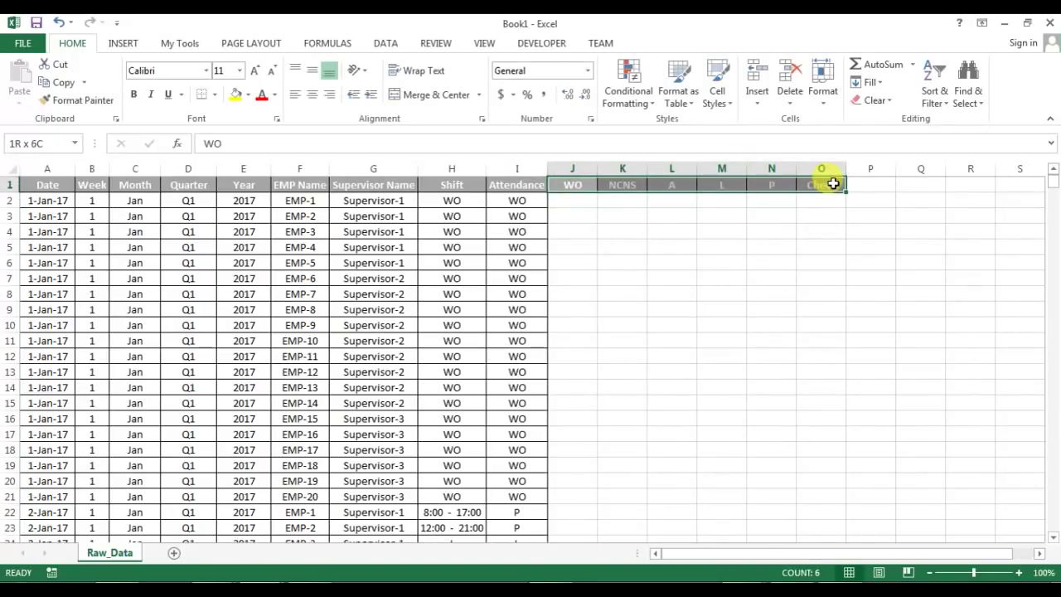
pyautogui.click(247, 95)
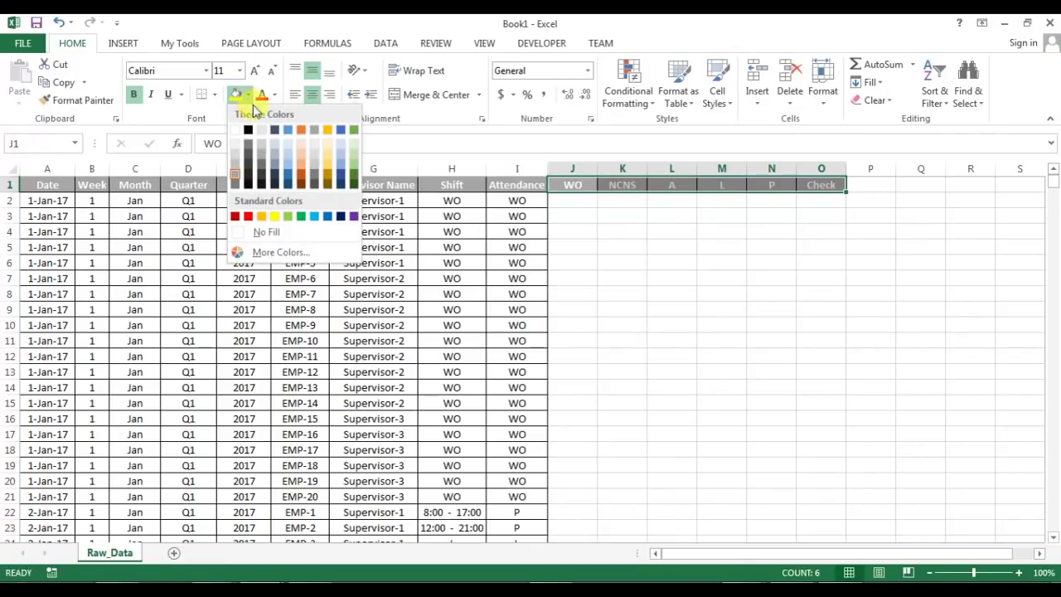
pyautogui.click(307, 216)
pyautogui.click(632, 213)
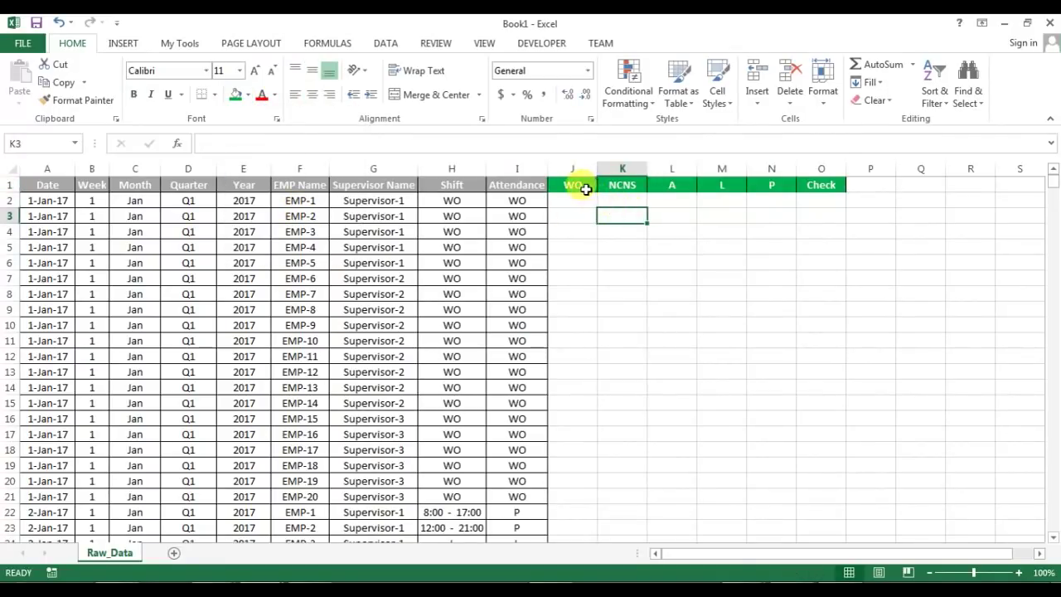
pyautogui.moveTo(580, 189); pyautogui.dragTo(769, 185)
pyautogui.hotkey('ctrl', 'space')
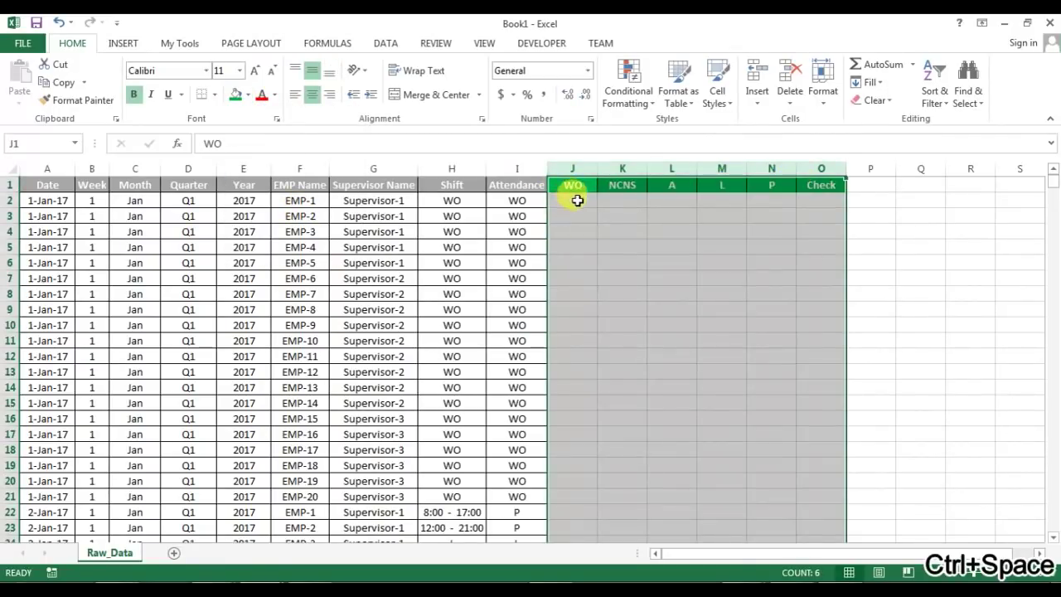
# Step: Enter =COUNTIF($I2,J$1) in J2, fixing the Attendance column and the header row in the references
pyautogui.click(575, 199)
pyautogui.write('=')
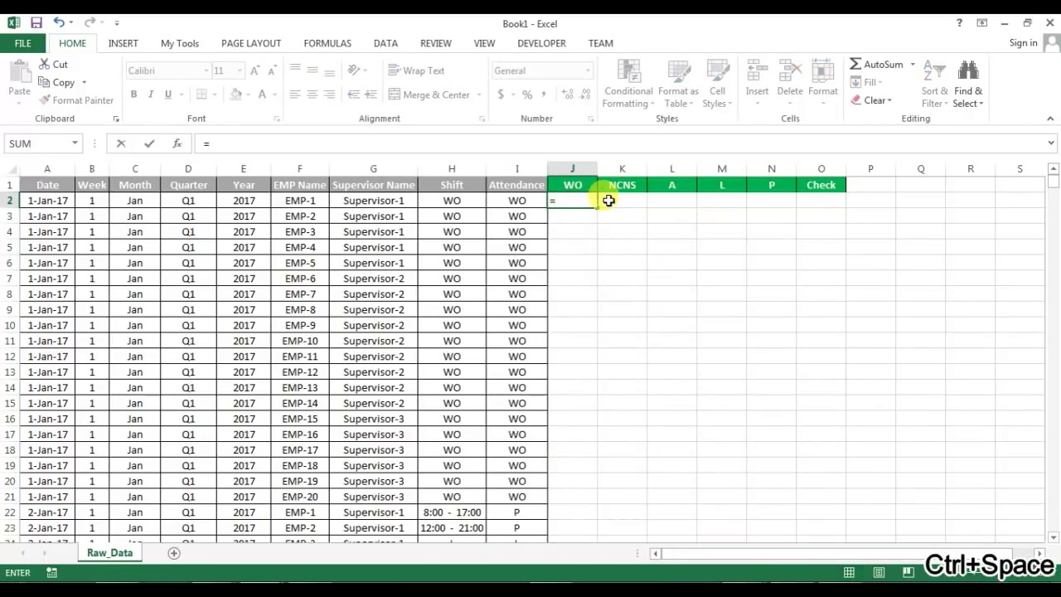
pyautogui.write('c')
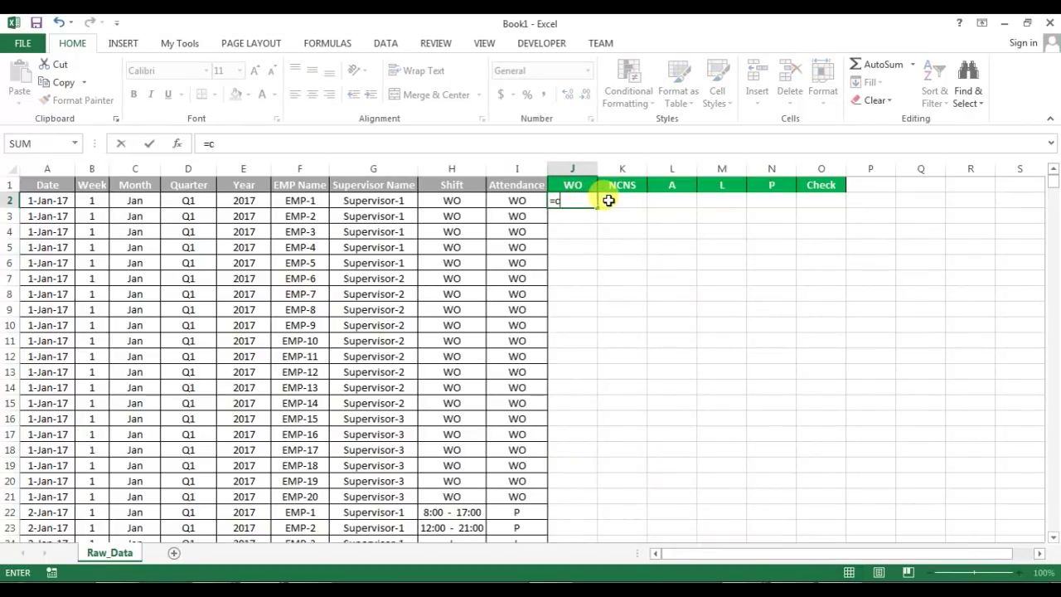
pyautogui.write('ou')
pyautogui.press('Down')
pyautogui.press('Down')
pyautogui.press('Down')
pyautogui.press('Tab')
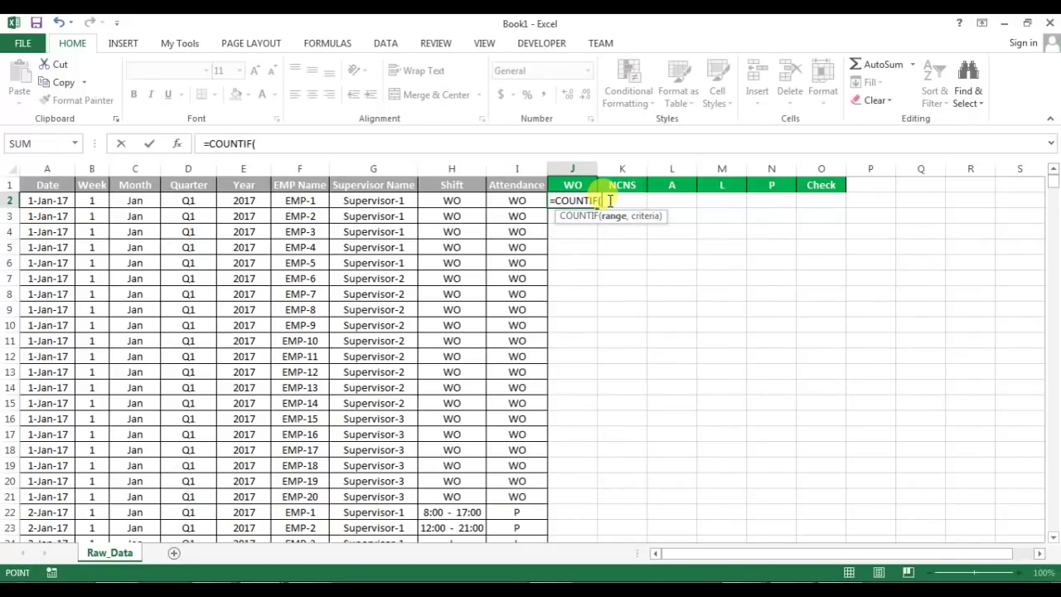
pyautogui.press('Left')
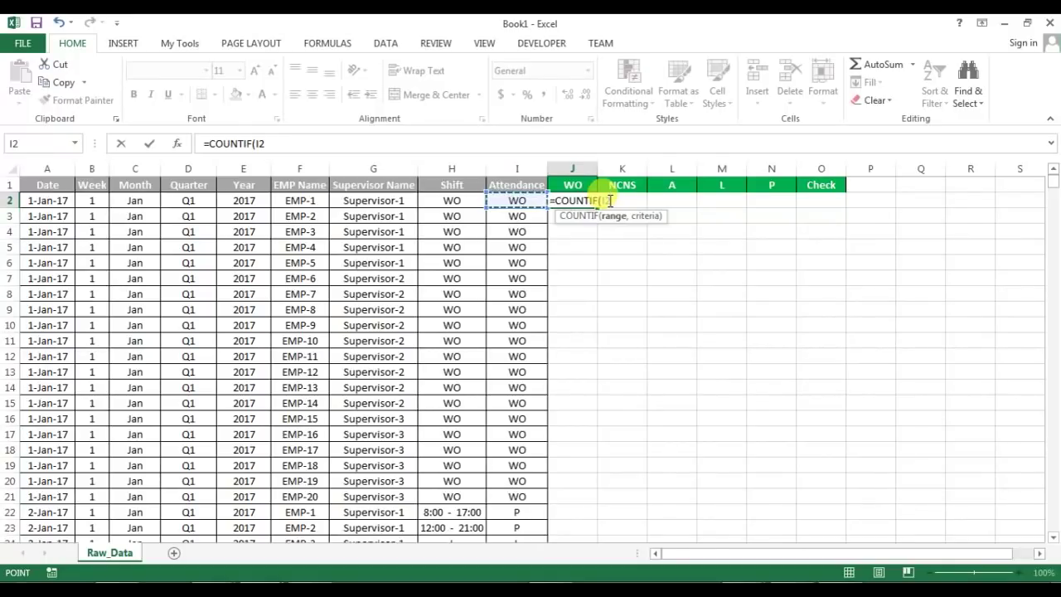
pyautogui.click(259, 144)
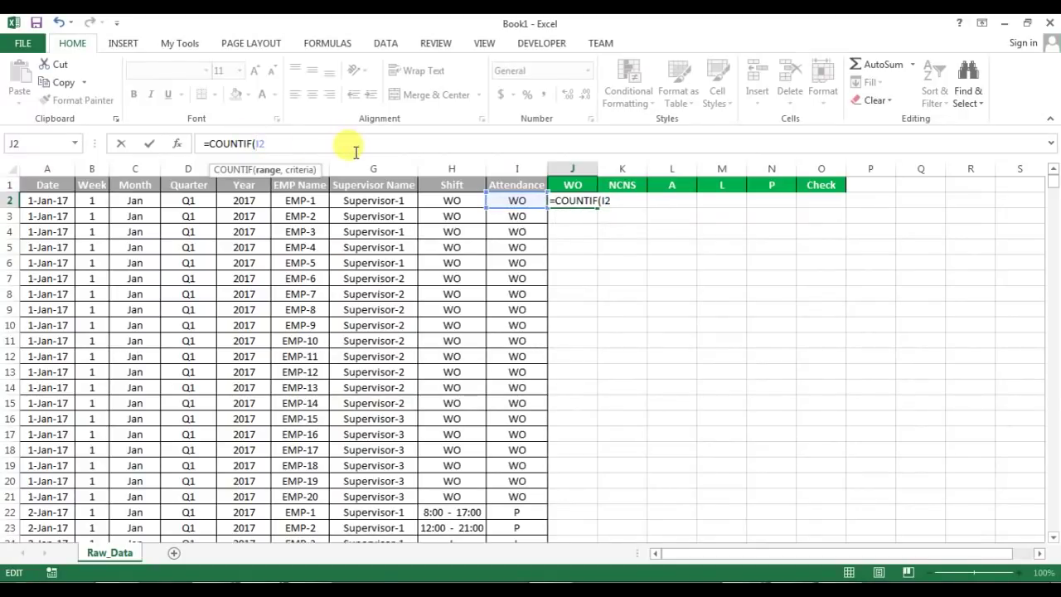
pyautogui.moveTo(256, 145); pyautogui.dragTo(273, 146)
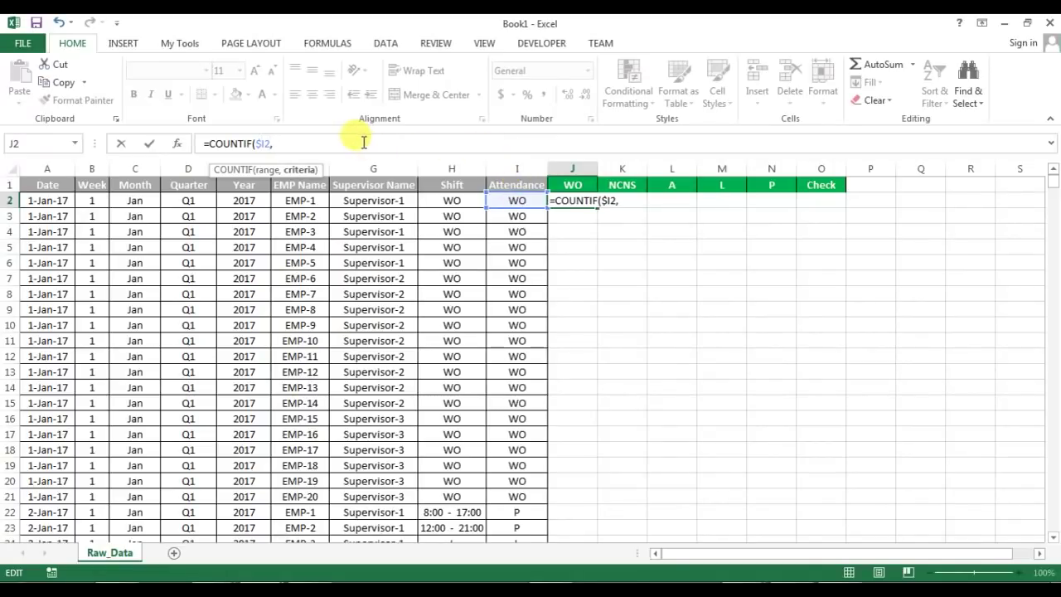
pyautogui.click(580, 184)
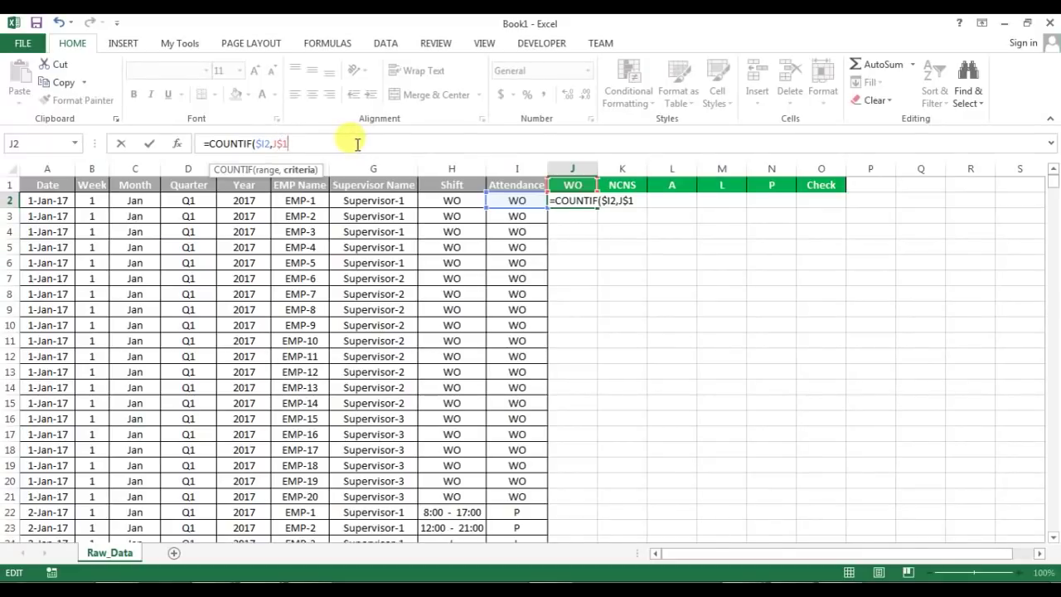
pyautogui.write(')')
pyautogui.press('Return')
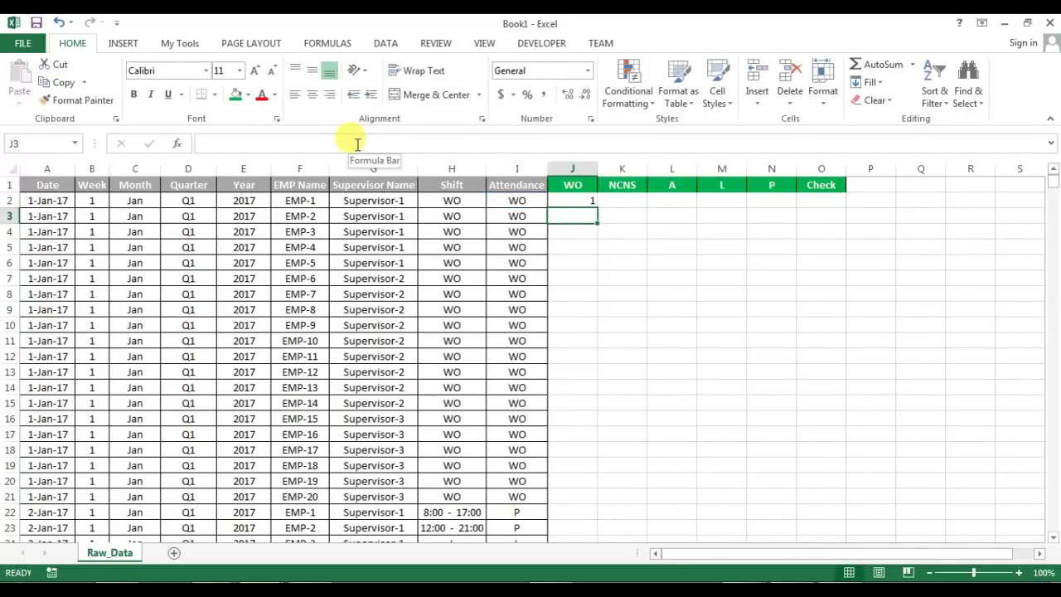
# Step: Copy the COUNTIF formula from J2 across the NCNS, A, L and P columns to N2
pyautogui.press('Up')
pyautogui.press('Left')
pyautogui.press('Right')
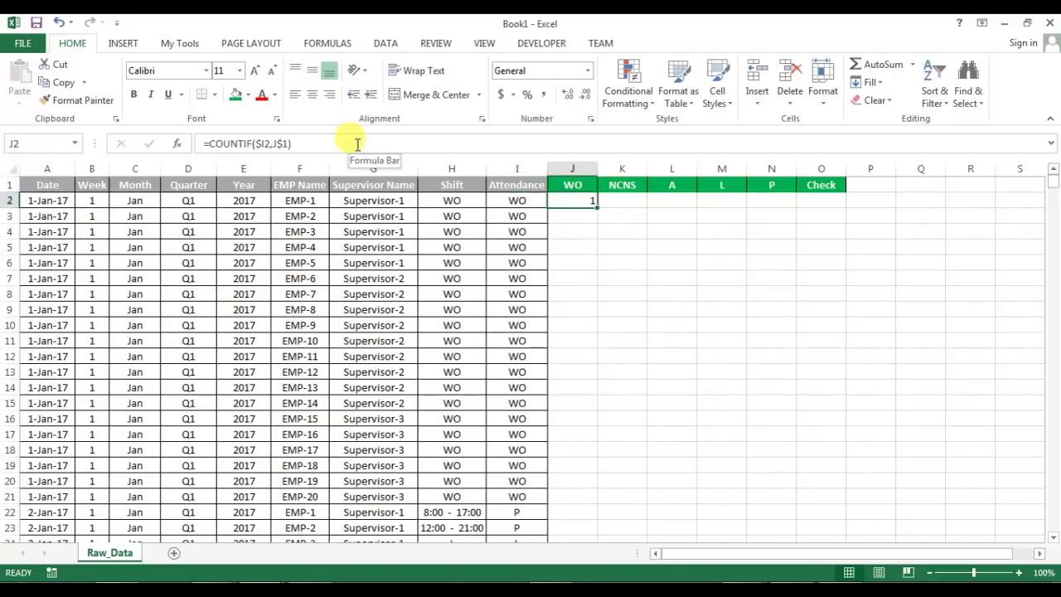
pyautogui.hotkey('shift', 'Right')
pyautogui.hotkey('shift', 'Right')
pyautogui.hotkey('shift', 'Right')
pyautogui.hotkey('shift', 'Right')
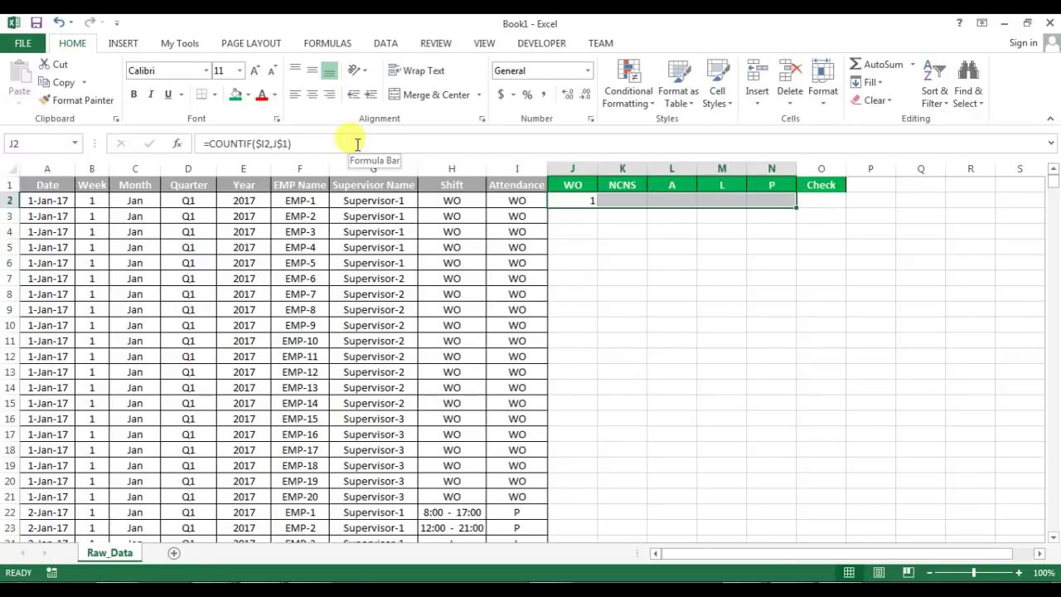
pyautogui.hotkey('ctrl', 'r')
# Step: Fill the row 2 COUNTIF formulas in columns J to N down to the last data row, 7301
pyautogui.press('Left')
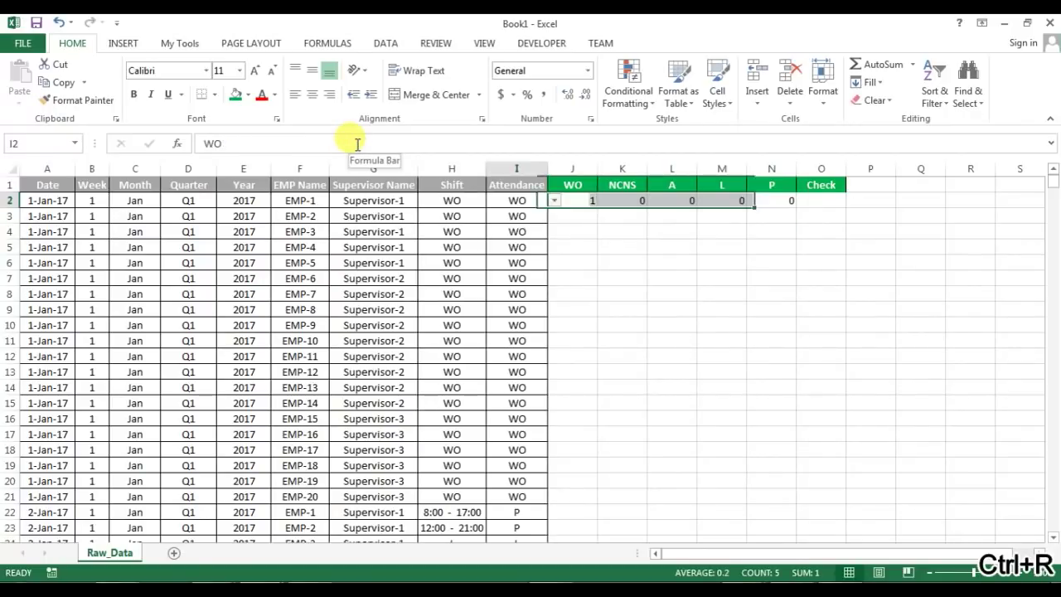
pyautogui.hotkey('ctrl', 'Down')
pyautogui.press('Right')
pyautogui.hotkey('shift', 'Right')
pyautogui.hotkey('shift', 'Right')
pyautogui.hotkey('shift', 'Right')
pyautogui.hotkey('ctrl', 'shift', 'Up')
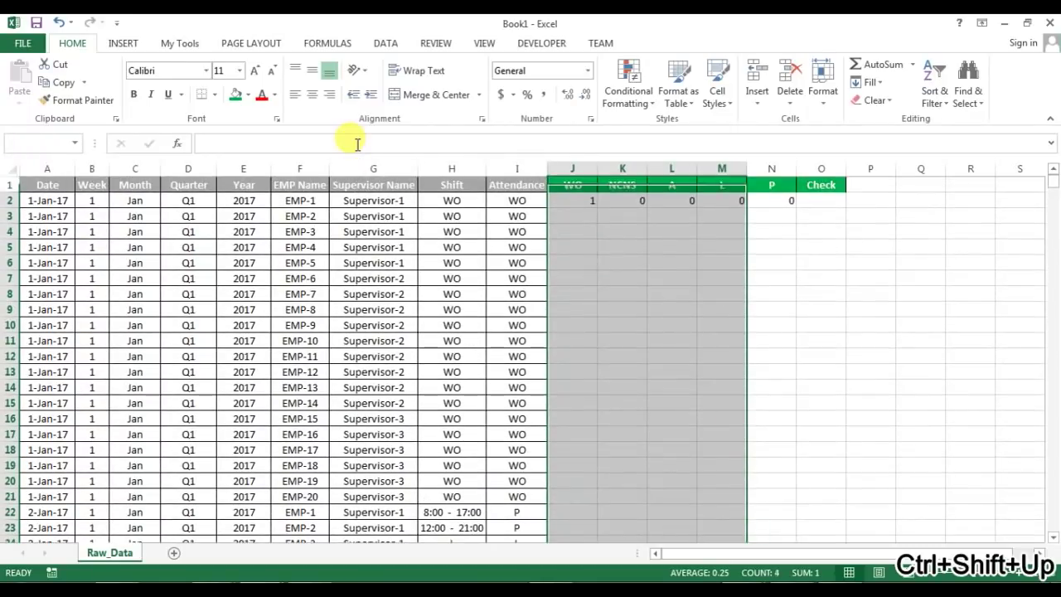
pyautogui.hotkey('shift', 'Right')
pyautogui.hotkey('ctrl', 'd')
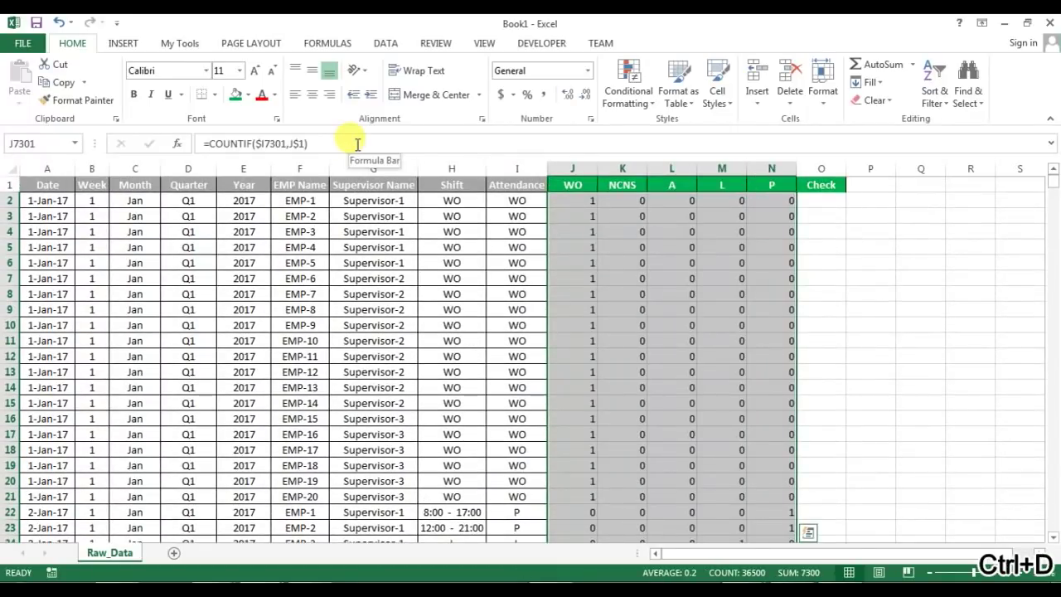
# Step: Examine the filled COUNTIF formulas and their results in the WO to P columns
pyautogui.press('Up')
pyautogui.hotkey('ctrl', 'Up')
pyautogui.press('Down')
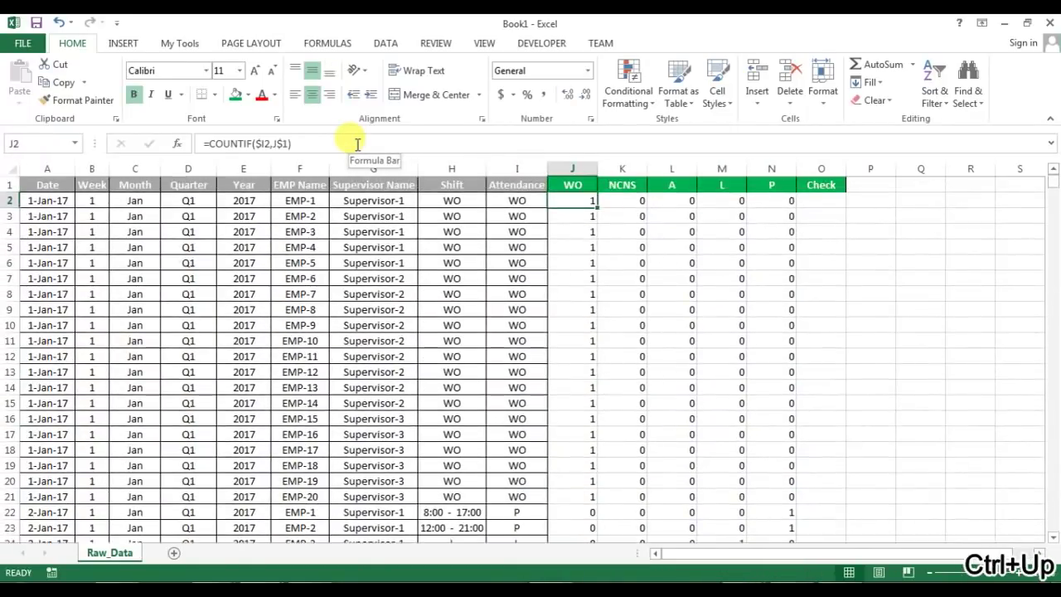
pyautogui.press('Right')
pyautogui.press('Right')
pyautogui.press('Right')
pyautogui.press('Down')
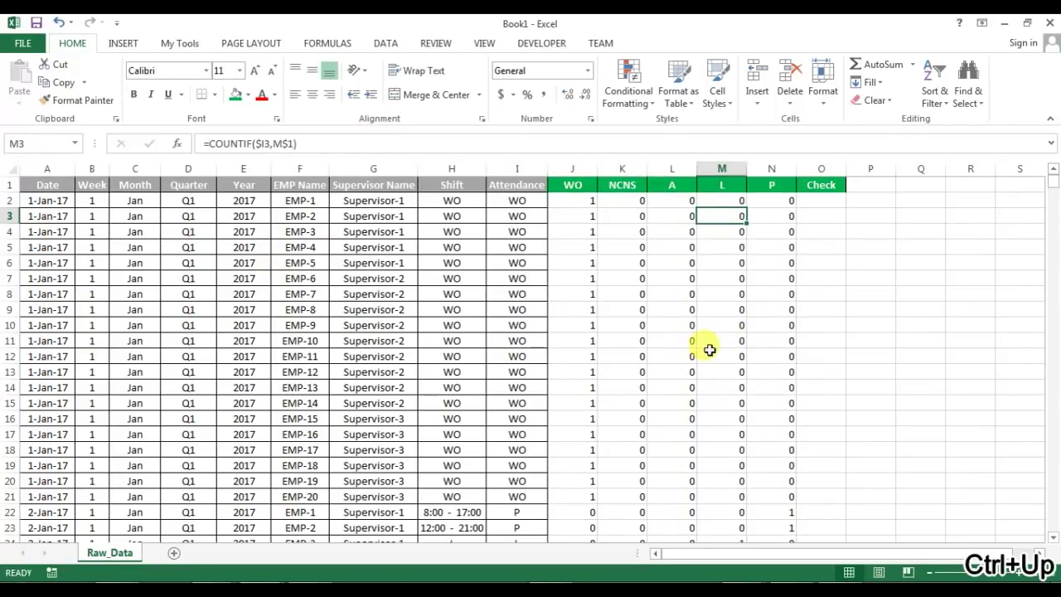
pyautogui.scroll(-3, 688, 328)
pyautogui.scroll(3, 675, 322)
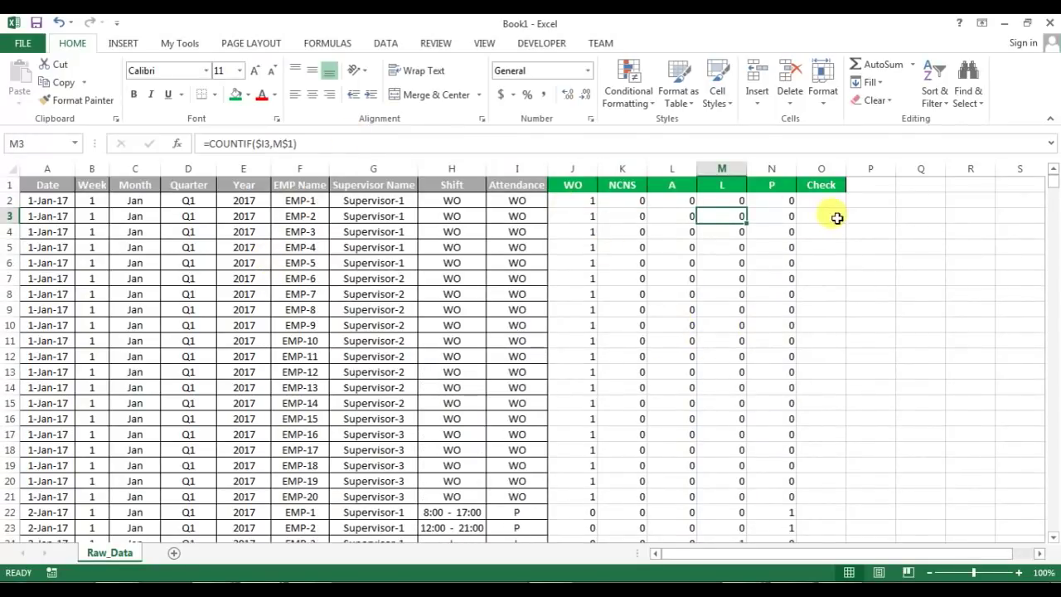
# Step: Freeze the header row of Raw_Data and scroll through the rows to test it
pyautogui.moveTo(47, 201); pyautogui.dragTo(92, 200)
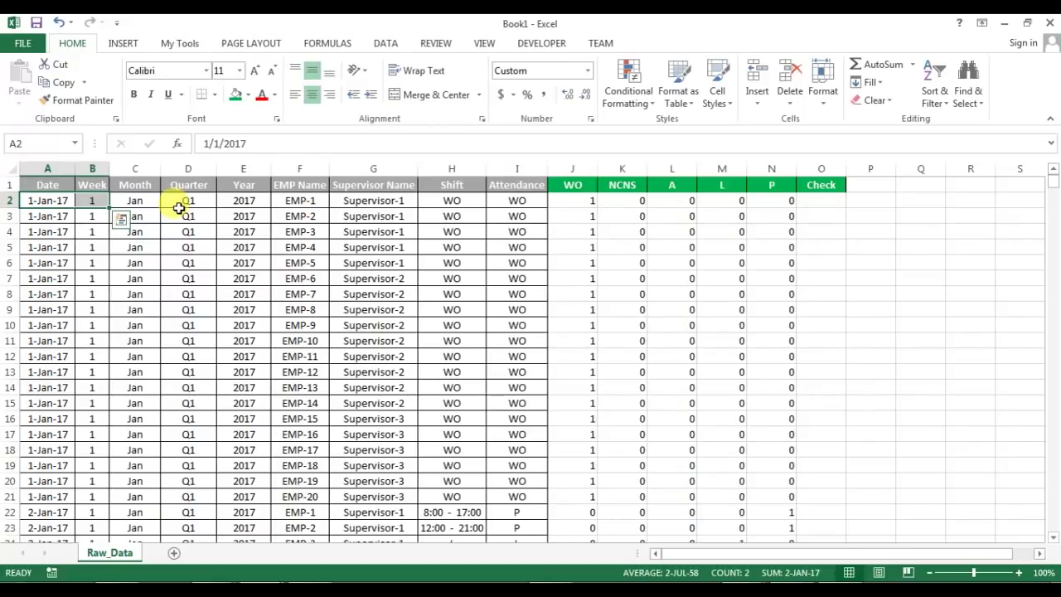
pyautogui.hotkey('alt', 'w')
pyautogui.click(90, 232)
pyautogui.click(51, 212)
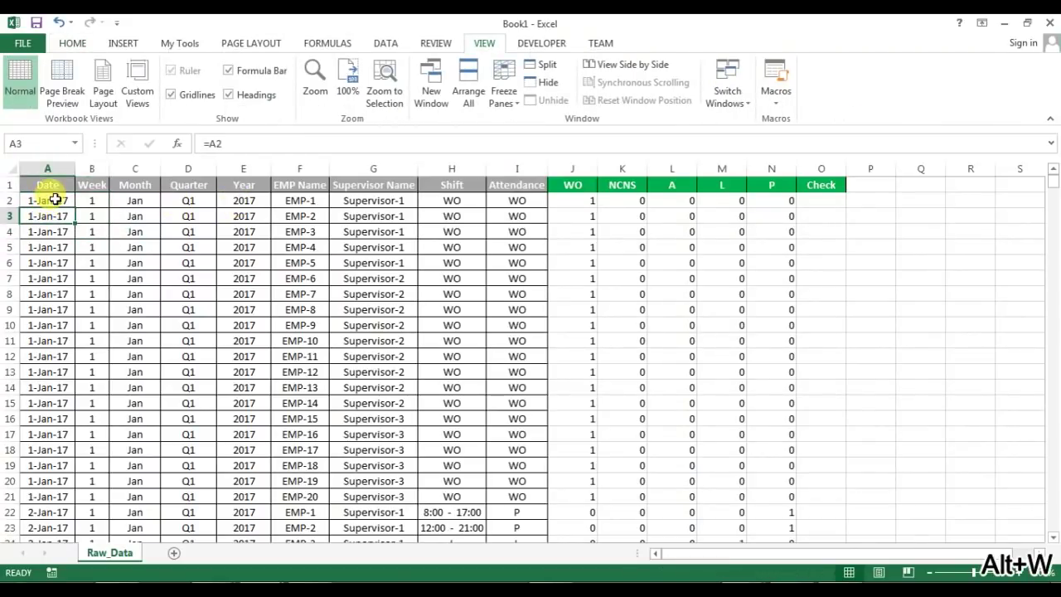
pyautogui.click(55, 200)
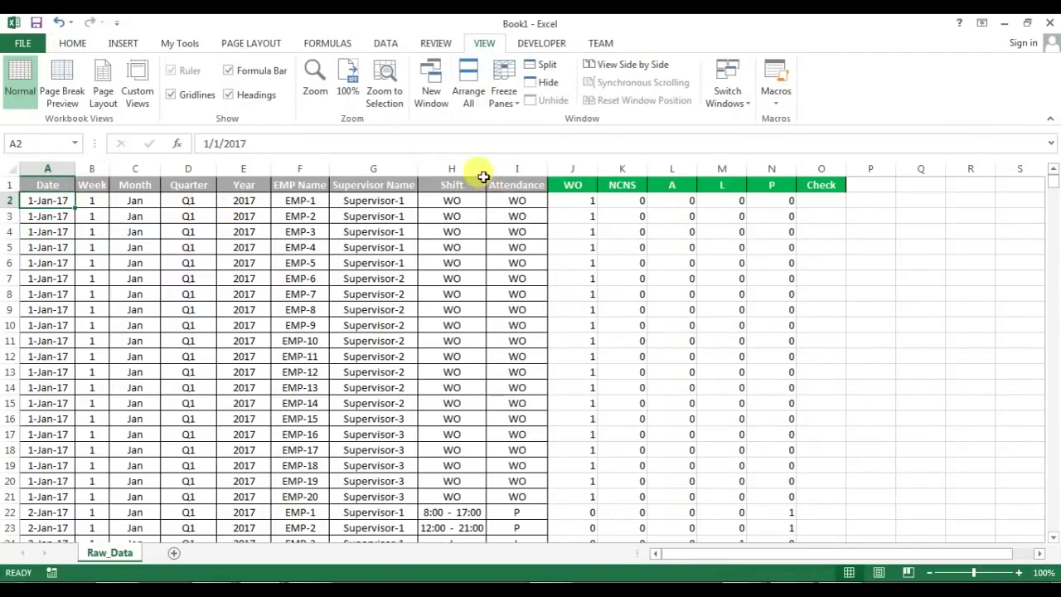
pyautogui.click(519, 106)
pyautogui.click(564, 171)
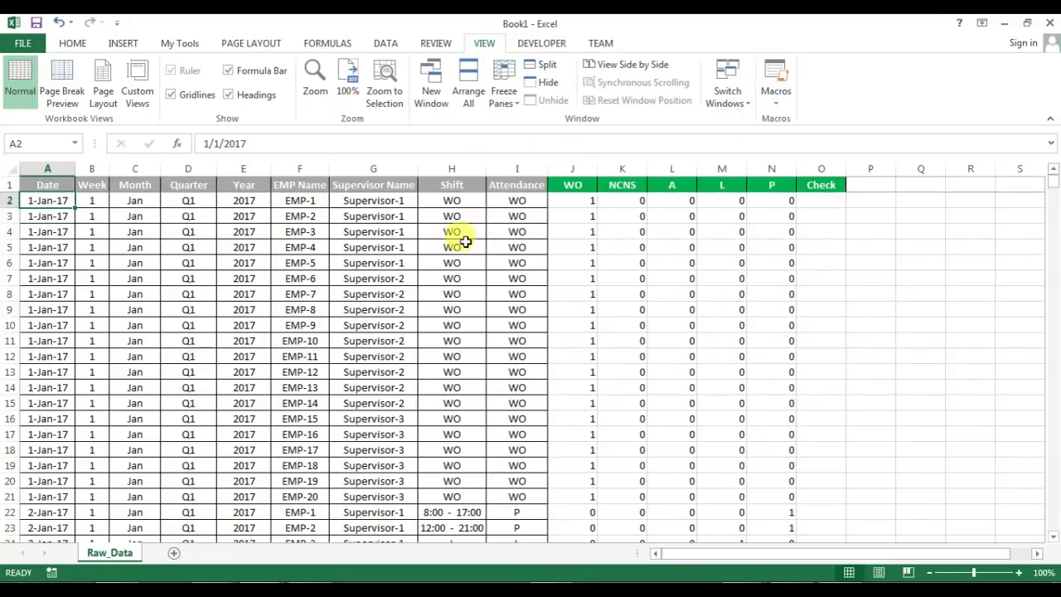
pyautogui.click(456, 246)
pyautogui.scroll(-2, 630, 277)
pyautogui.scroll(2, 730, 269)
pyautogui.scroll(-4, 783, 262)
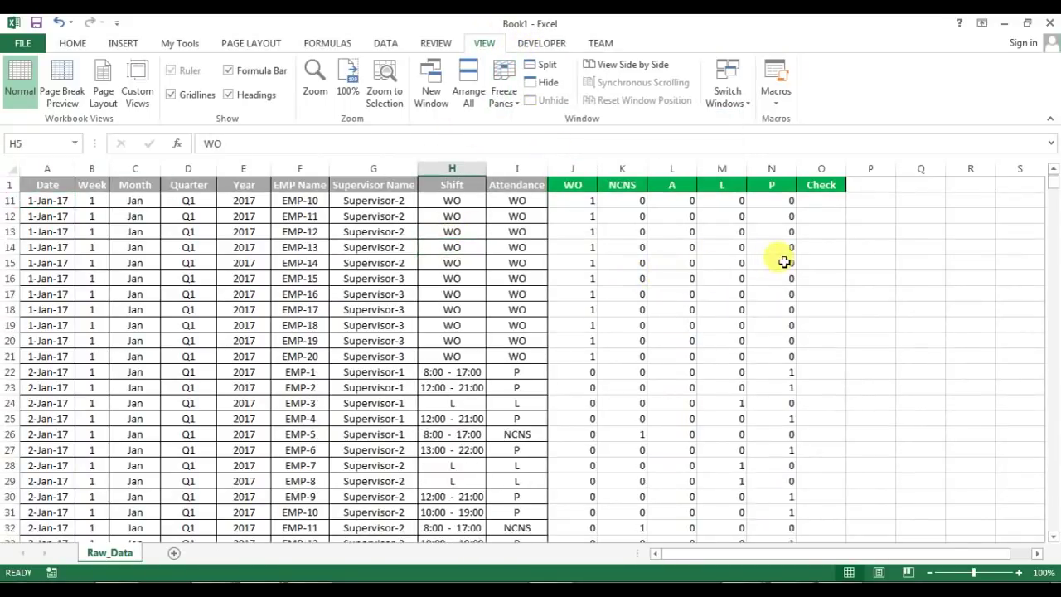
pyautogui.scroll(4, 782, 260)
# Step: Enter a SUM of J2:N2 in the first Check cell, O2
pyautogui.click(842, 206)
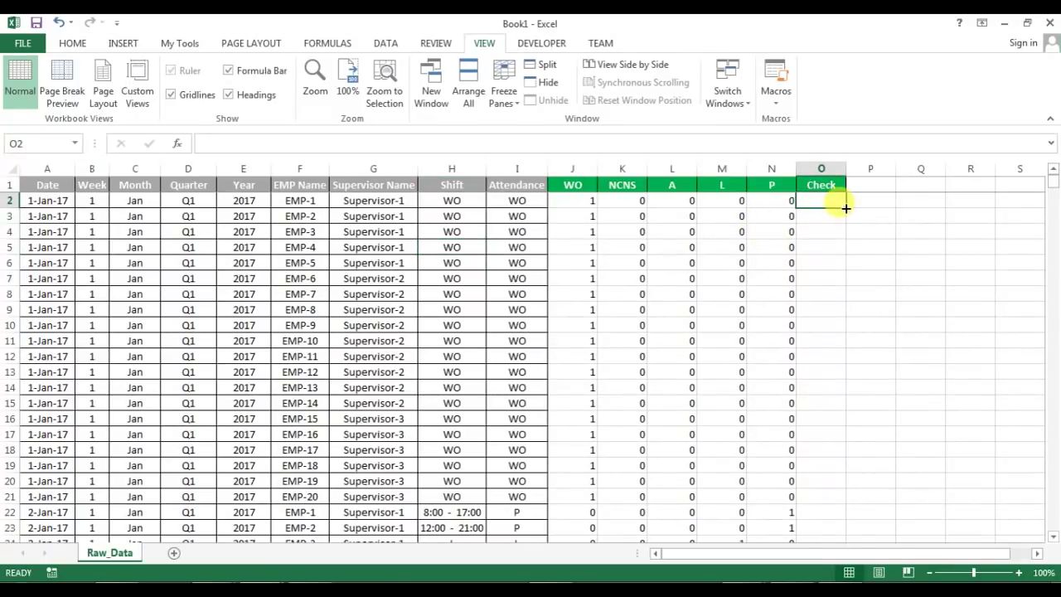
pyautogui.write('=sum')
pyautogui.press('Tab')
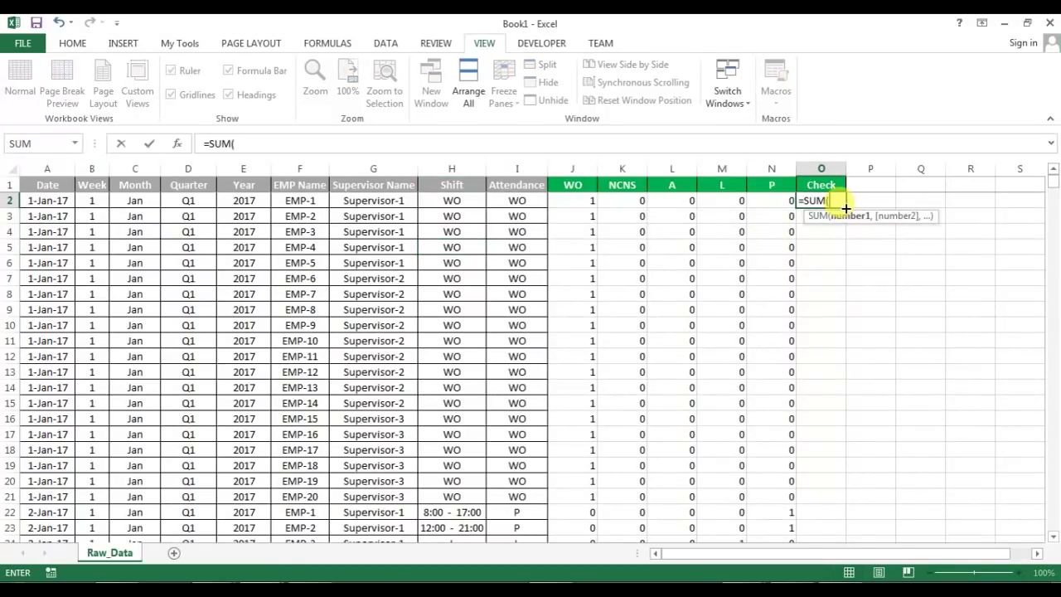
pyautogui.press('Left')
pyautogui.hotkey('shift', 'Left')
pyautogui.hotkey('shift', 'Left')
pyautogui.hotkey('shift', 'Left')
pyautogui.hotkey('shift', 'Left')
pyautogui.hotkey('ctrl', 'Return')
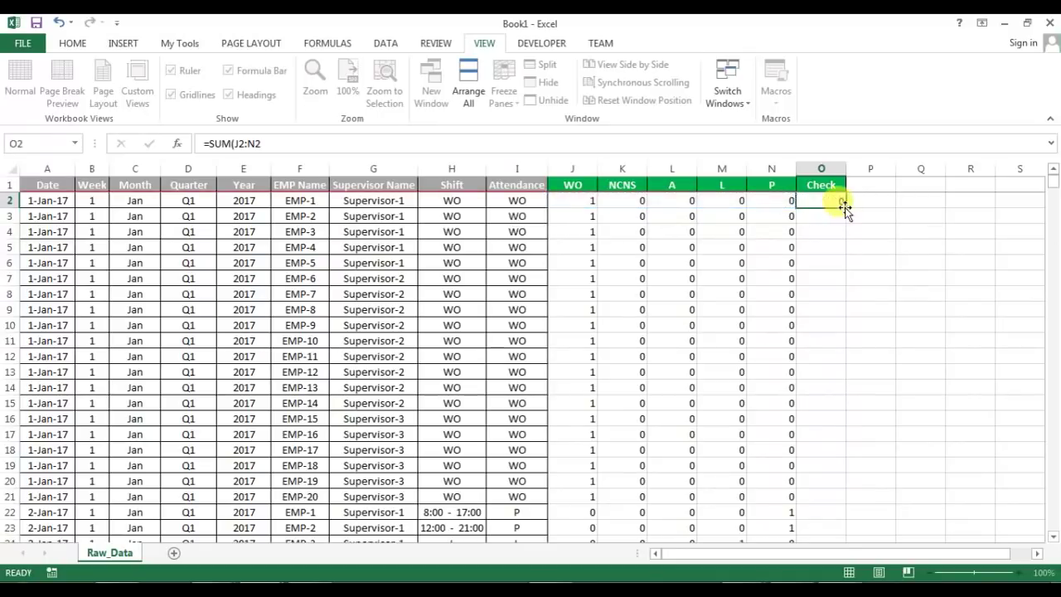
# Step: Fill the Check formula from O2 down to the last data row, O7301
pyautogui.press('Left')
pyautogui.hotkey('ctrl', 'Down')
pyautogui.press('Right')
pyautogui.hotkey('ctrl', 'shift', 'Up')
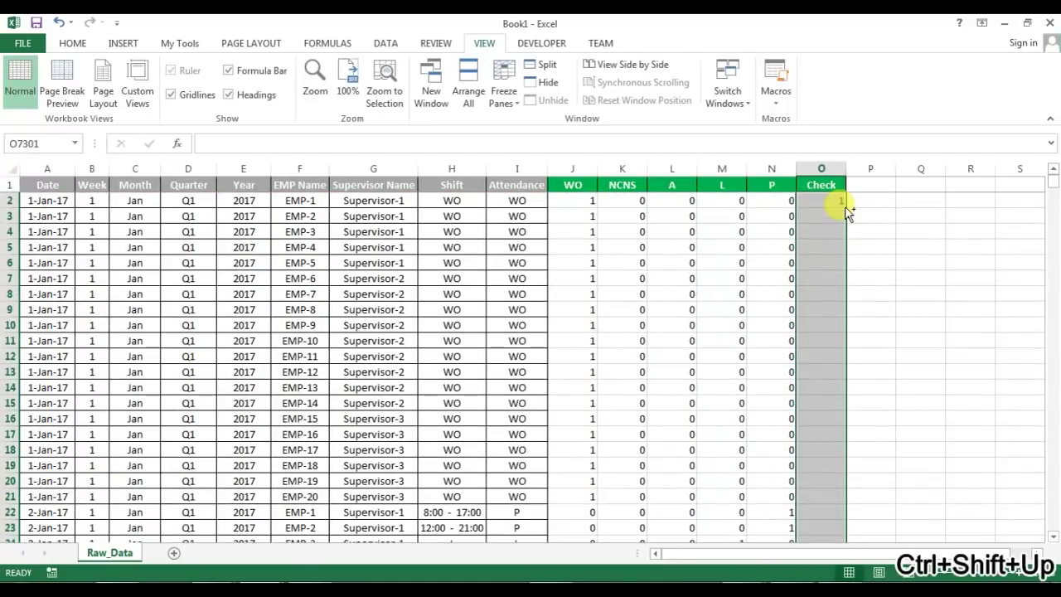
pyautogui.hotkey('ctrl', 'd')
pyautogui.hotkey('ctrl', 'Up')
pyautogui.press('Down')
# Step: Compare the Attendance code in row 2 with the flags in its WO to P cells
pyautogui.press('Left')
pyautogui.press('Left')
pyautogui.press('Left')
pyautogui.press('Left')
pyautogui.press('Left')
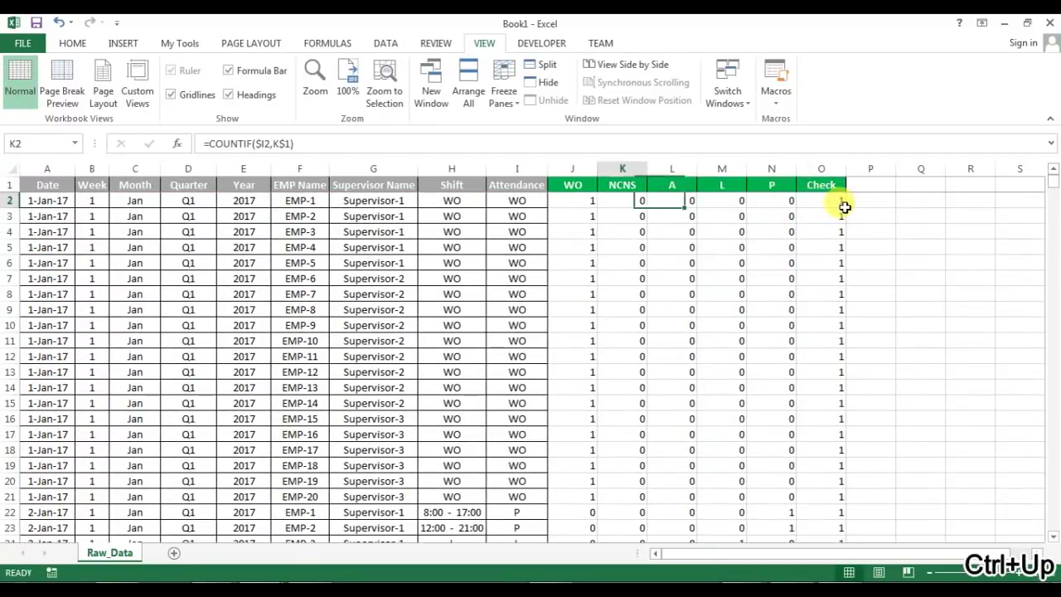
pyautogui.click(524, 199)
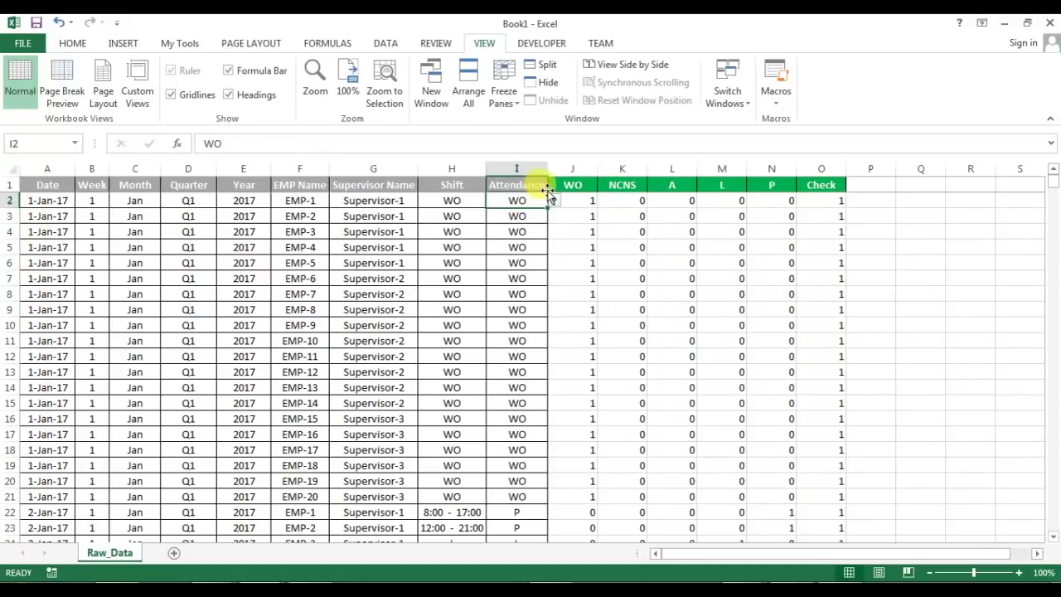
pyautogui.click(587, 200)
pyautogui.moveTo(576, 201); pyautogui.dragTo(772, 199)
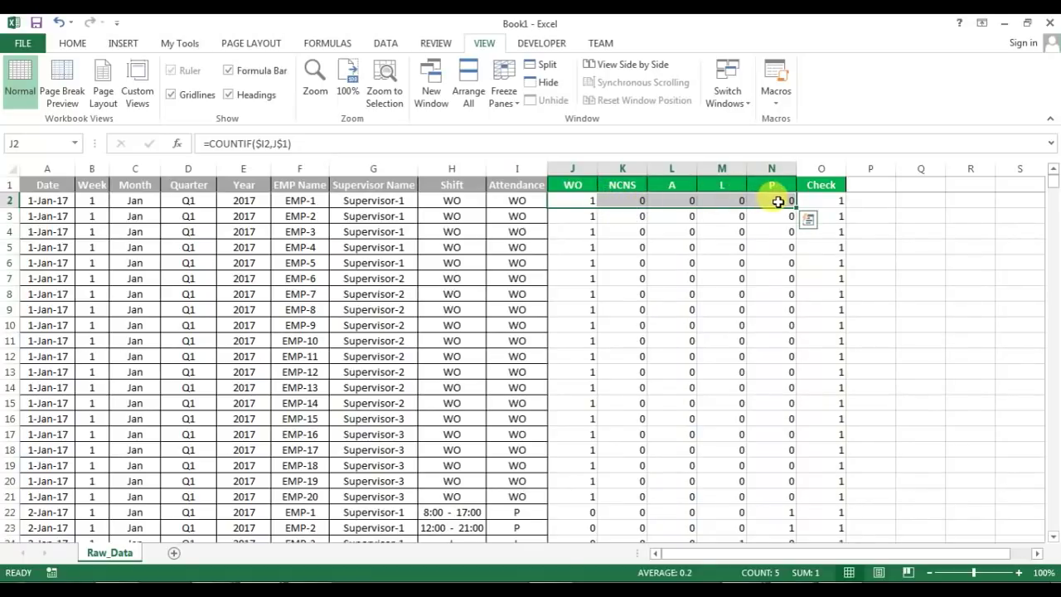
pyautogui.click(775, 199)
pyautogui.click(523, 232)
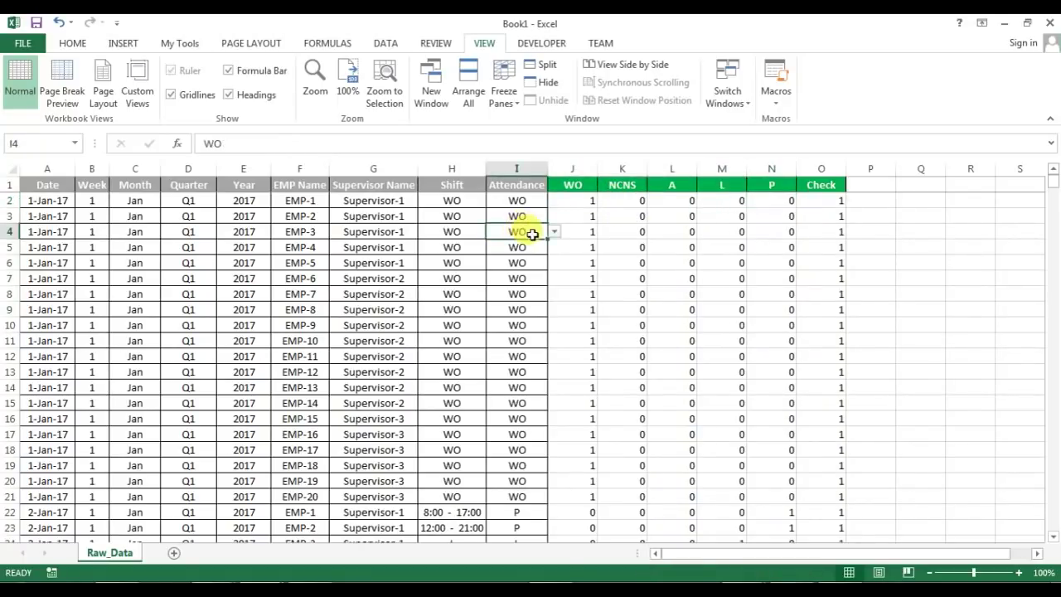
pyautogui.click(454, 230)
# Step: Compare the Attendance codes in rows 26 to 28 with their NCNS, L and P flags, and inspect the Check cell O25
pyautogui.scroll(-7, 639, 277)
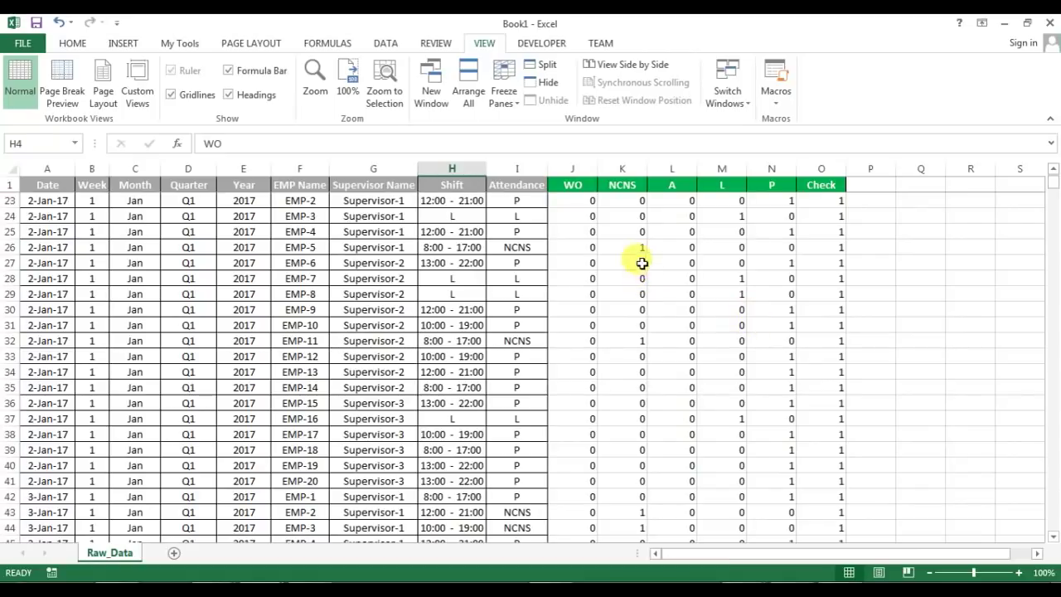
pyautogui.moveTo(626, 247); pyautogui.dragTo(746, 247)
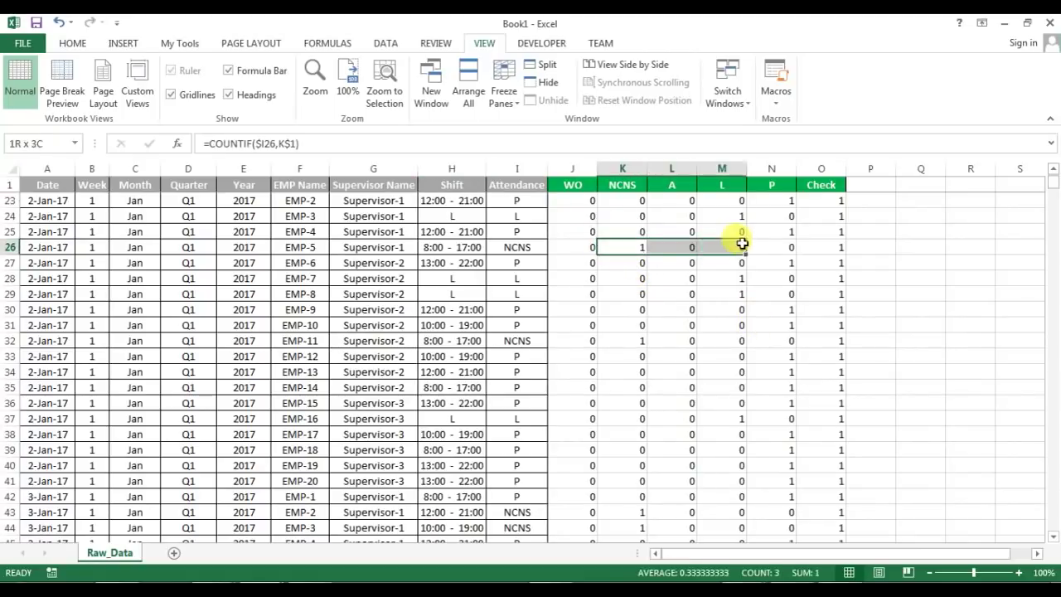
pyautogui.click(529, 246)
pyautogui.click(623, 245)
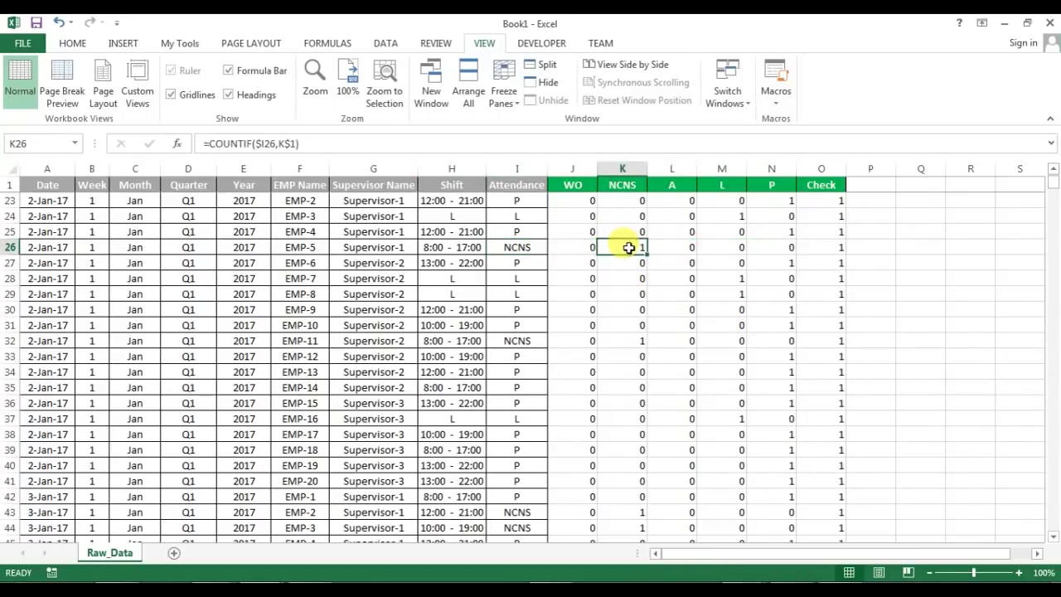
pyautogui.click(514, 278)
pyautogui.click(721, 278)
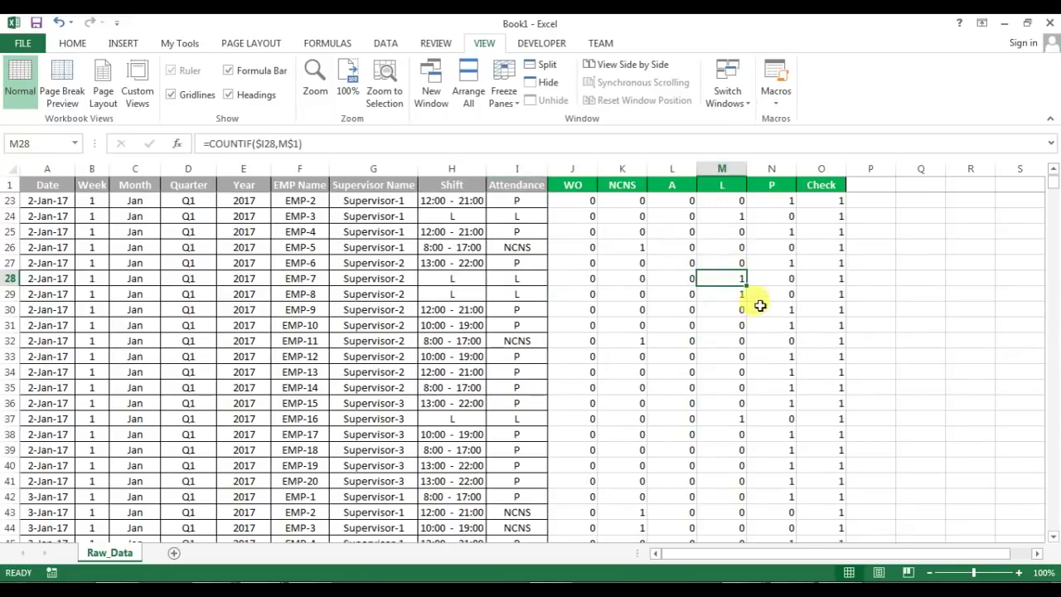
pyautogui.click(508, 262)
pyautogui.click(787, 263)
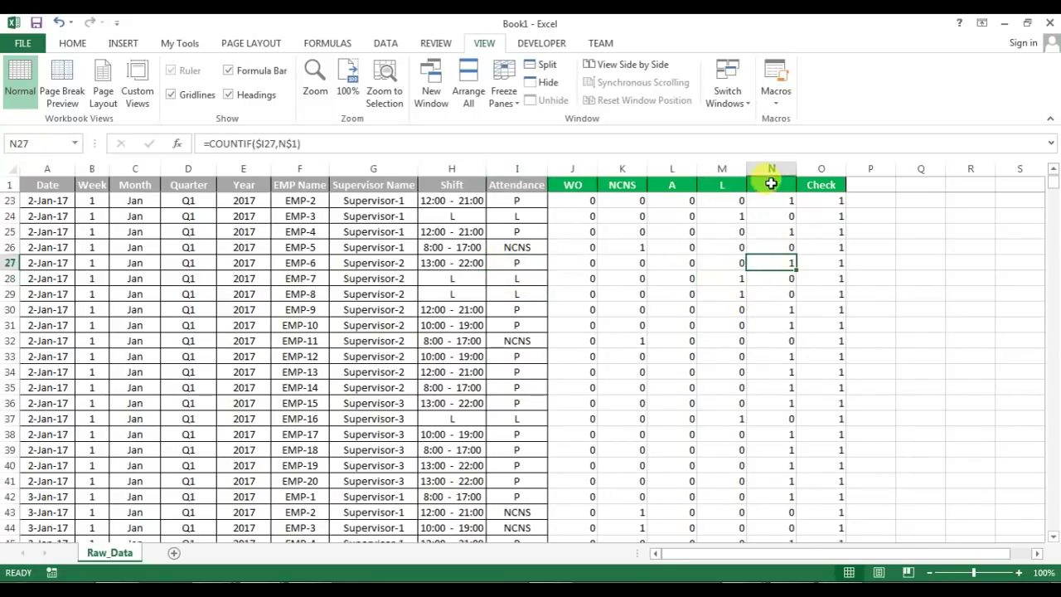
pyautogui.click(835, 235)
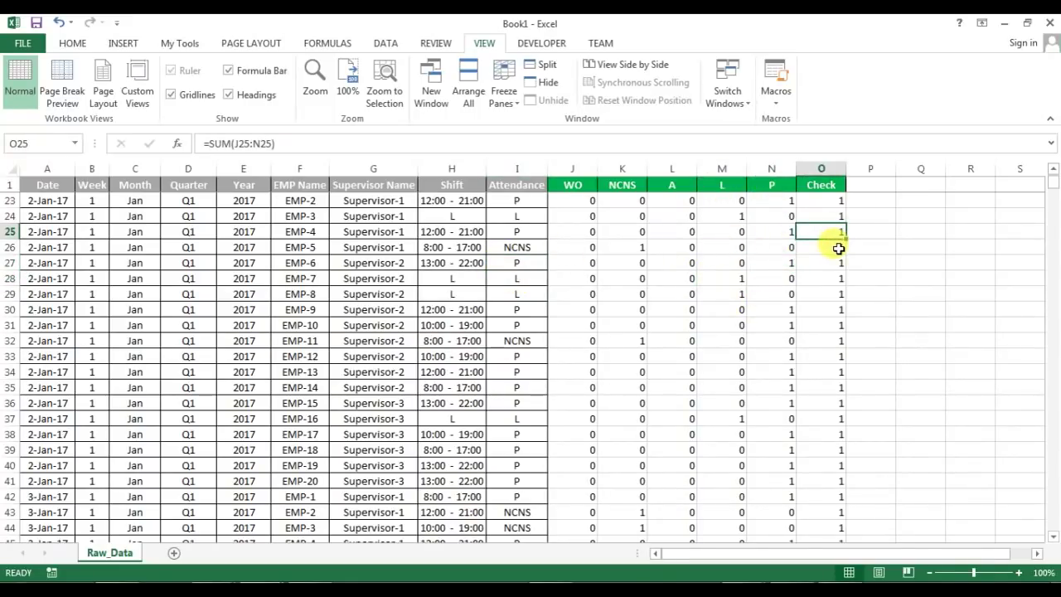
# Step: Create a formula-based conditional formatting rule for the header cells A1:O1 using =countif($O:$O,0)>0
pyautogui.scroll(7, 838, 248)
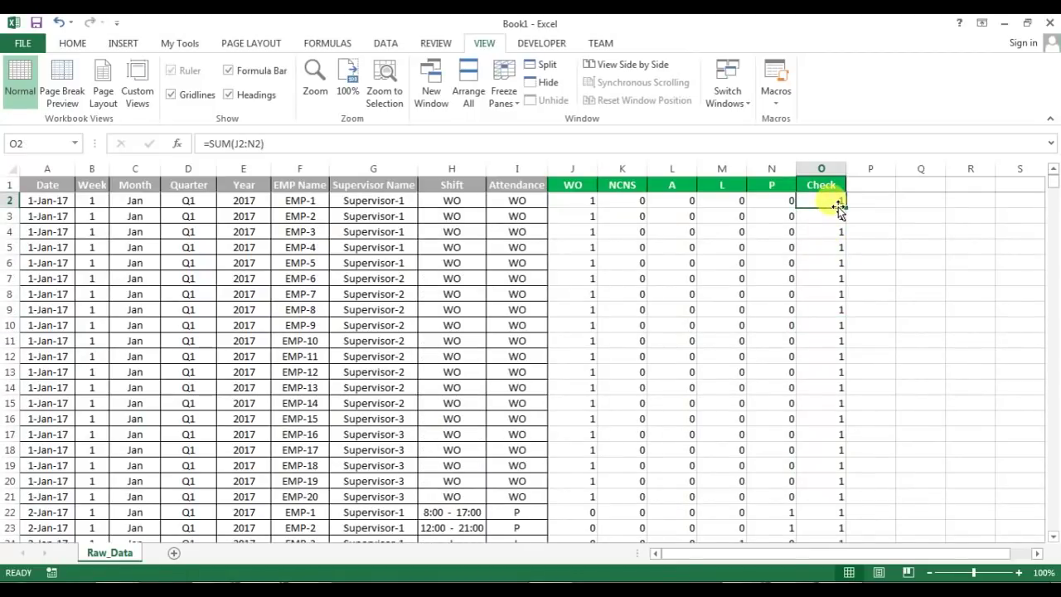
pyautogui.hotkey('ctrl', 'Up')
pyautogui.hotkey('ctrl', 'Left')
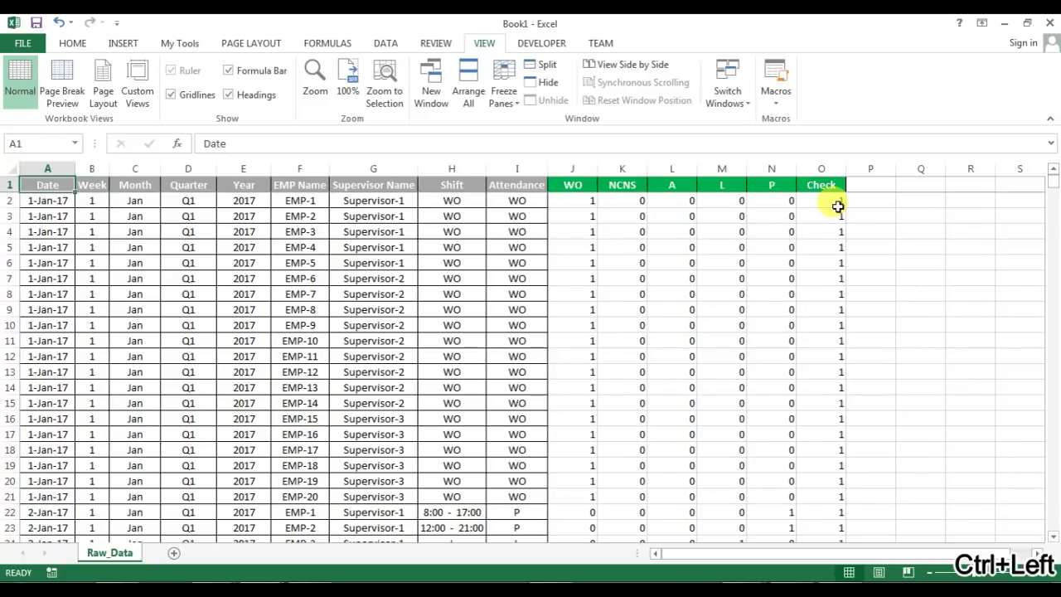
pyautogui.hotkey('ctrl', 'shift', 'Right')
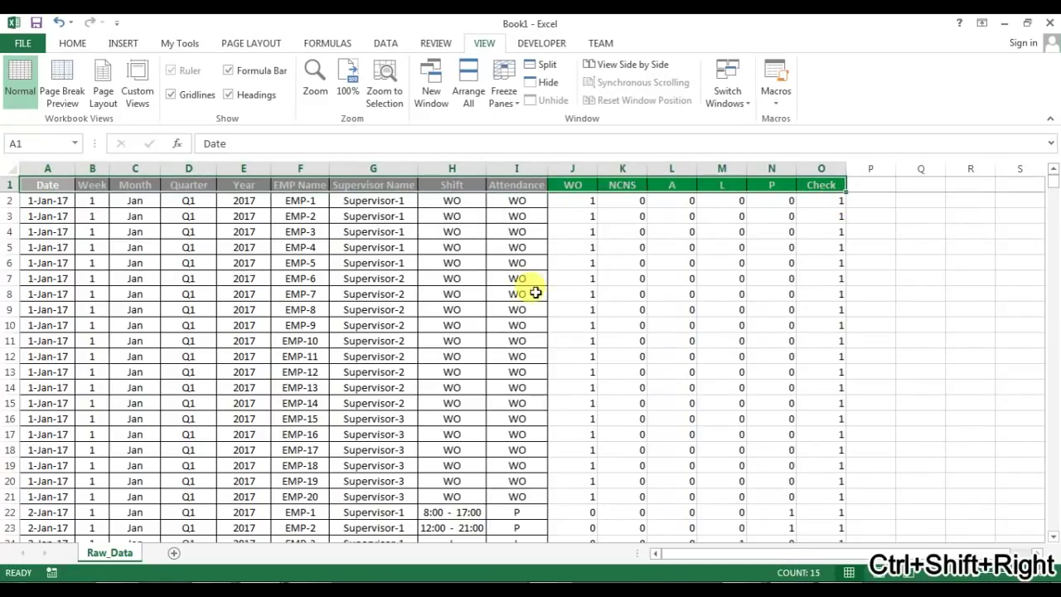
pyautogui.click(75, 43)
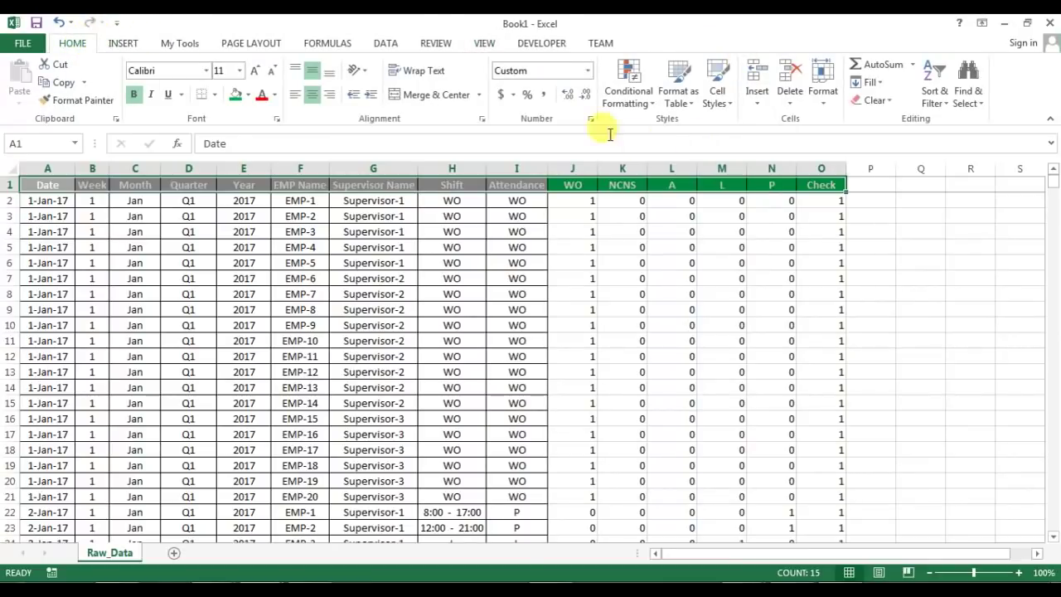
pyautogui.click(627, 98)
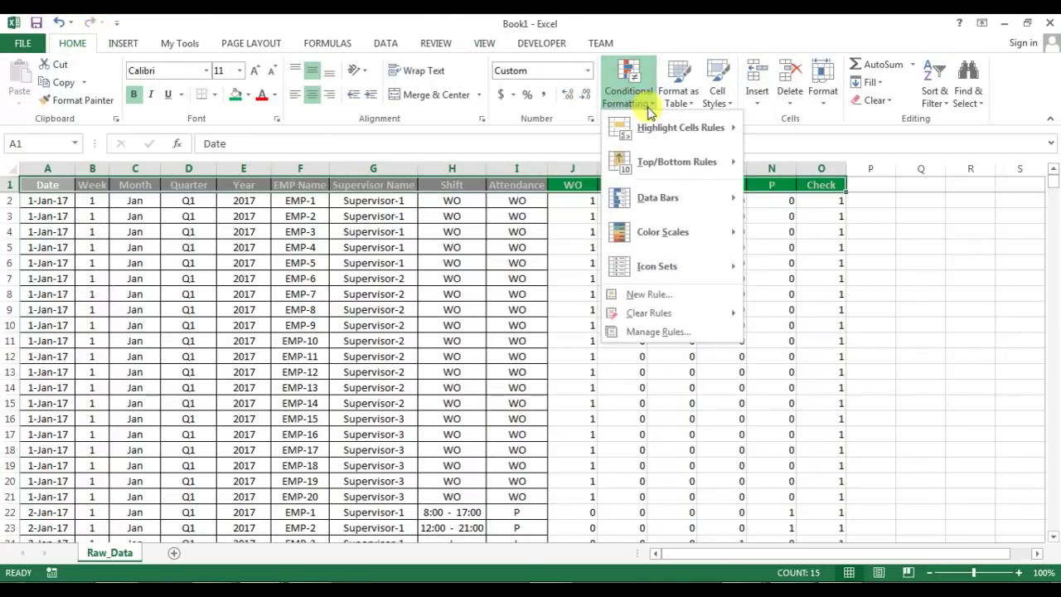
pyautogui.click(654, 296)
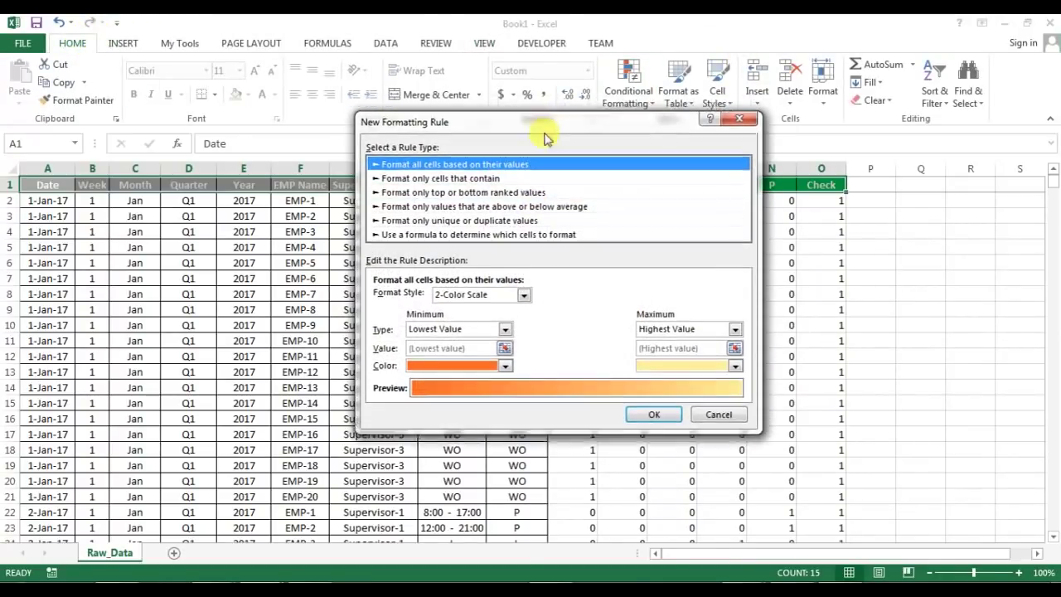
pyautogui.moveTo(543, 116); pyautogui.dragTo(299, 179)
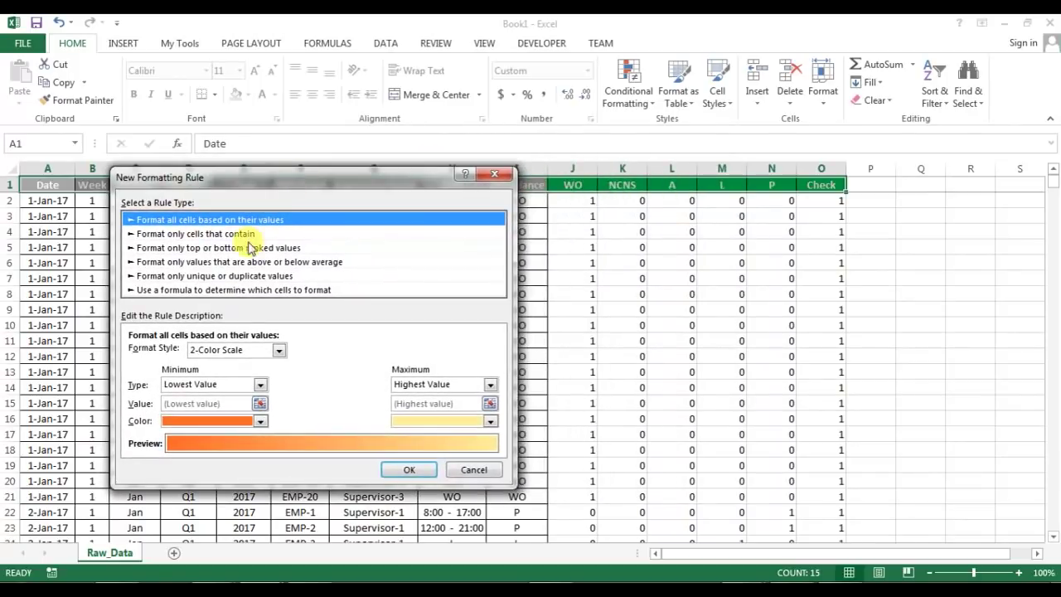
pyautogui.click(222, 291)
pyautogui.click(237, 352)
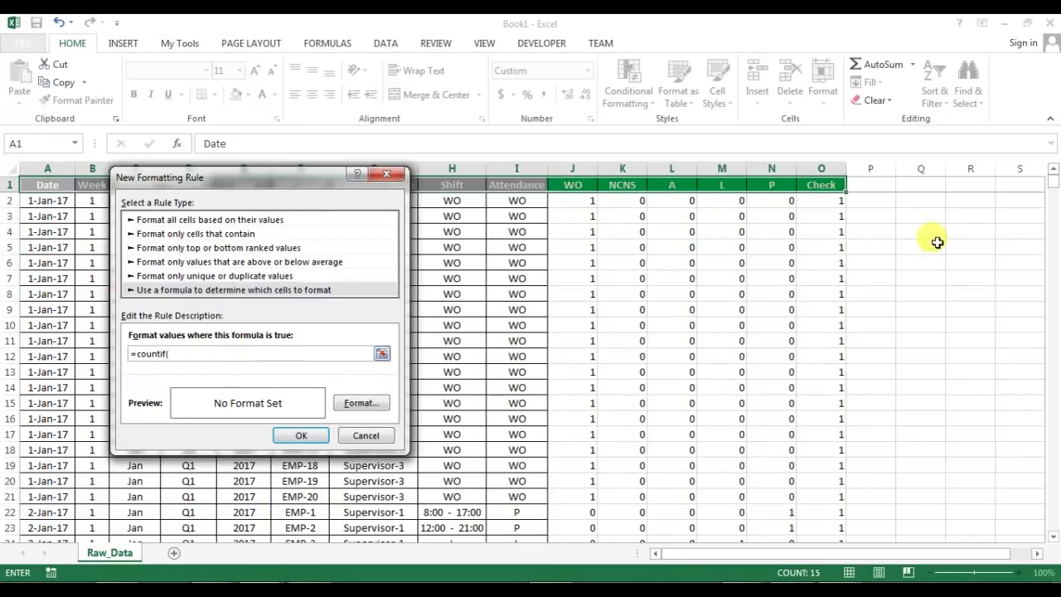
pyautogui.click(818, 170)
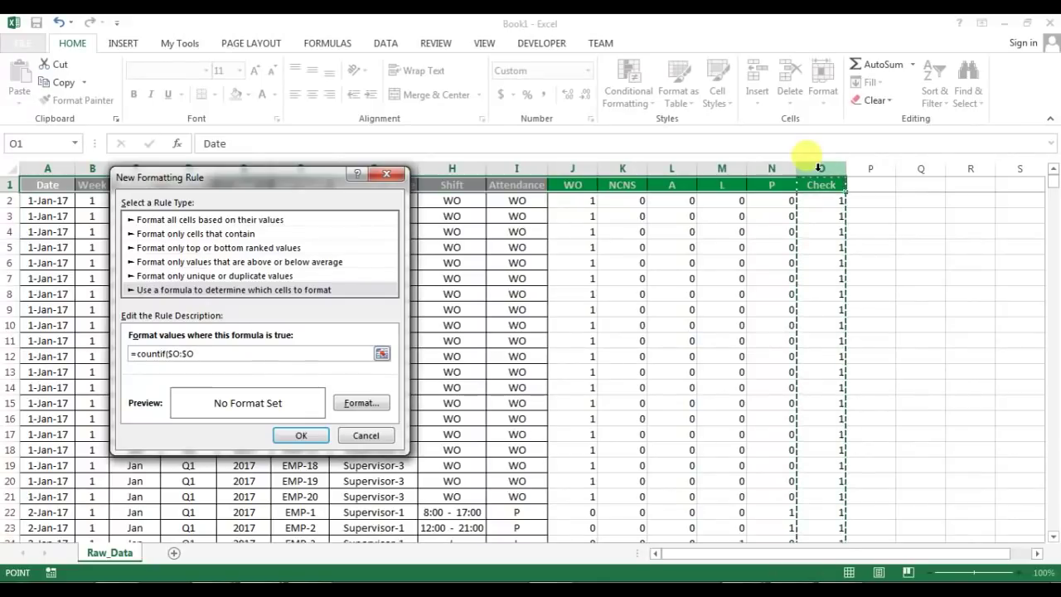
pyautogui.write(',0)>0')
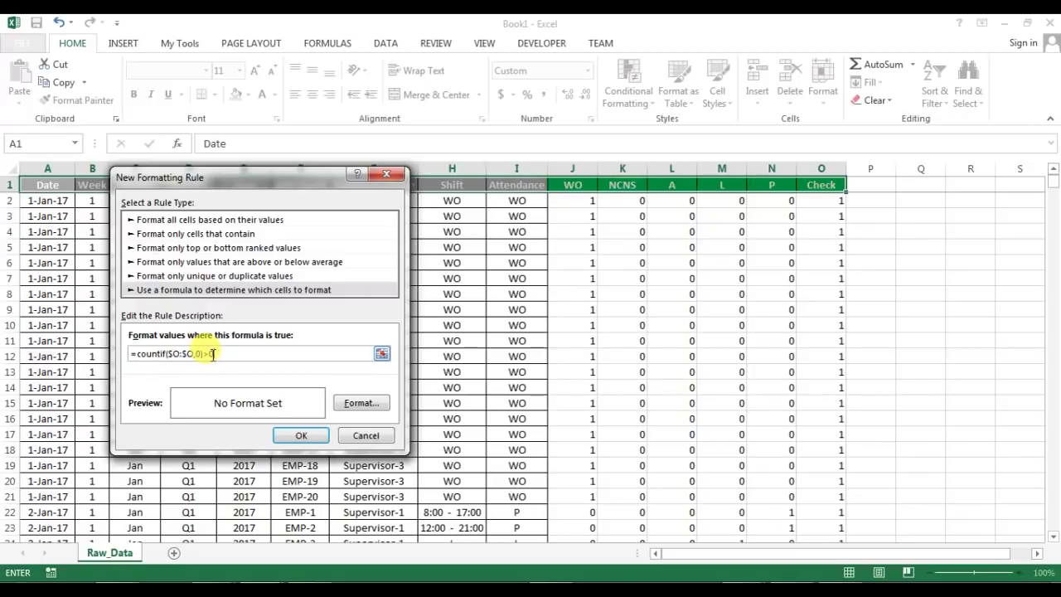
# Step: Give the header rule a red fill and apply it to the header row
pyautogui.click(362, 403)
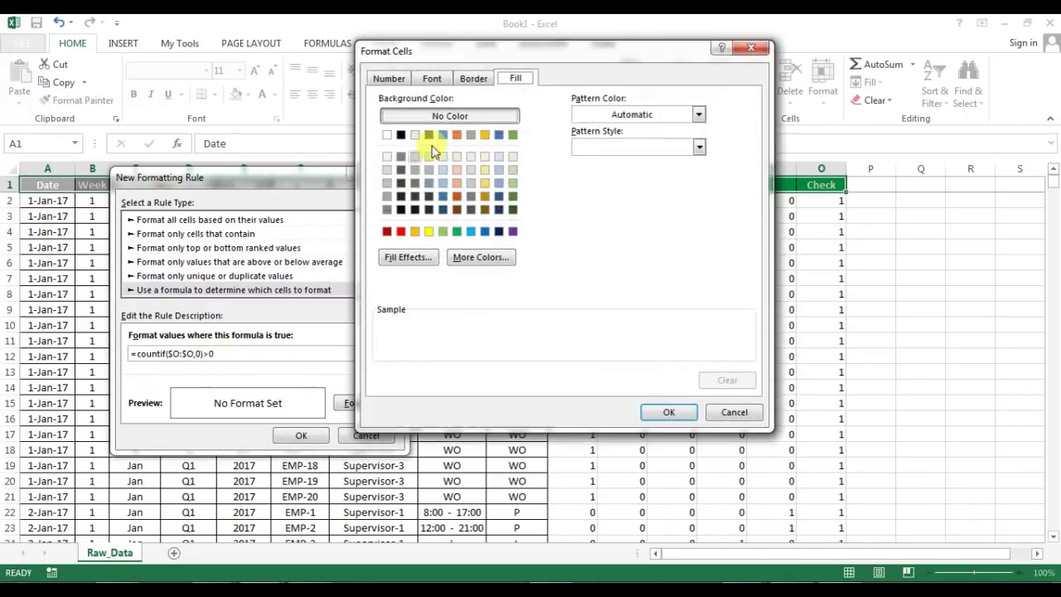
pyautogui.click(401, 231)
pyautogui.click(668, 412)
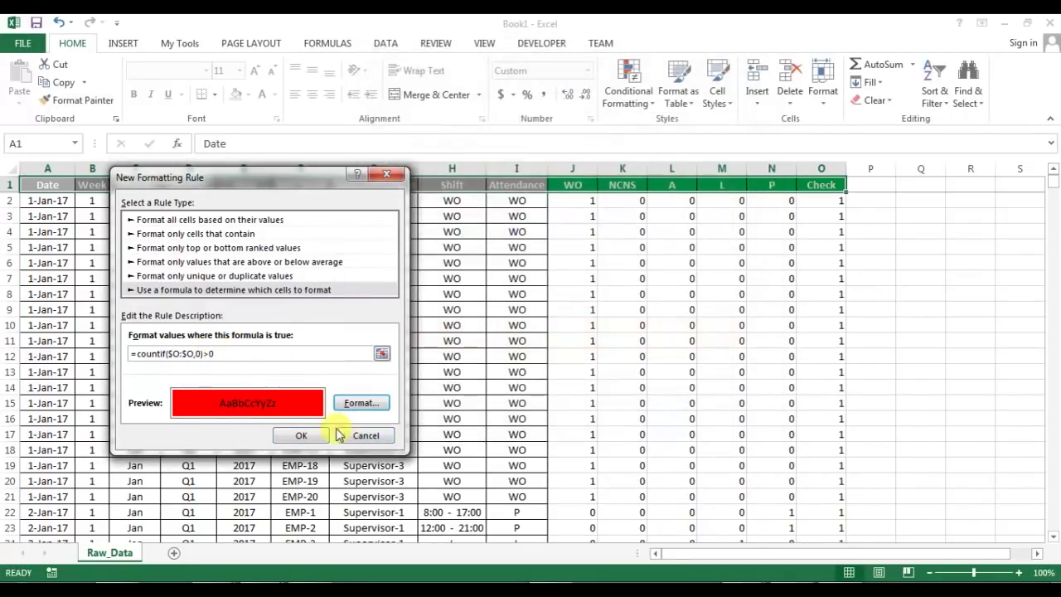
pyautogui.click(320, 431)
pyautogui.click(537, 262)
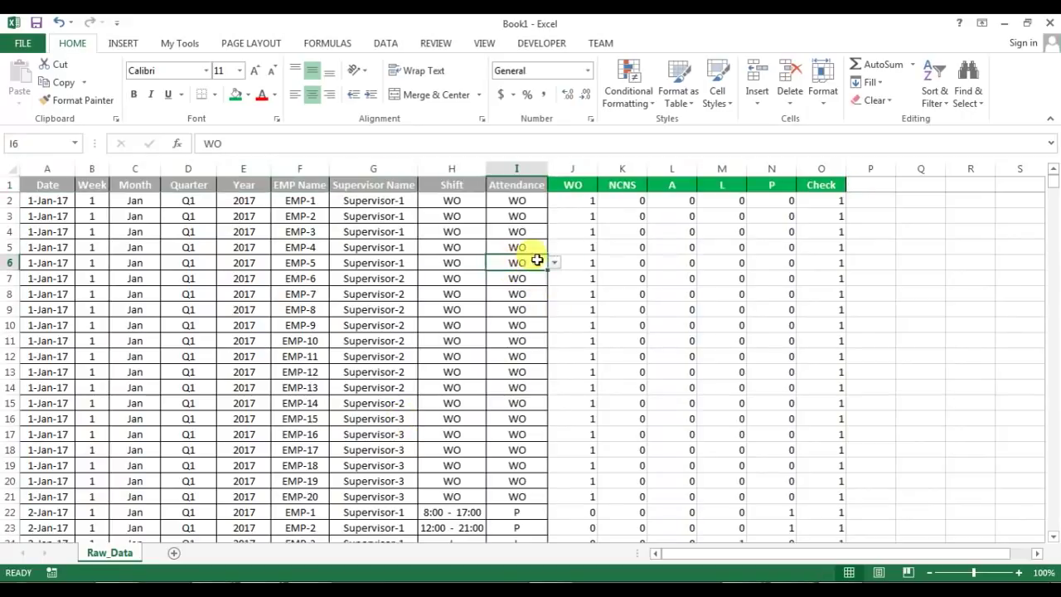
pyautogui.click(804, 217)
pyautogui.scroll(-1, 710, 265)
pyautogui.scroll(1, 630, 241)
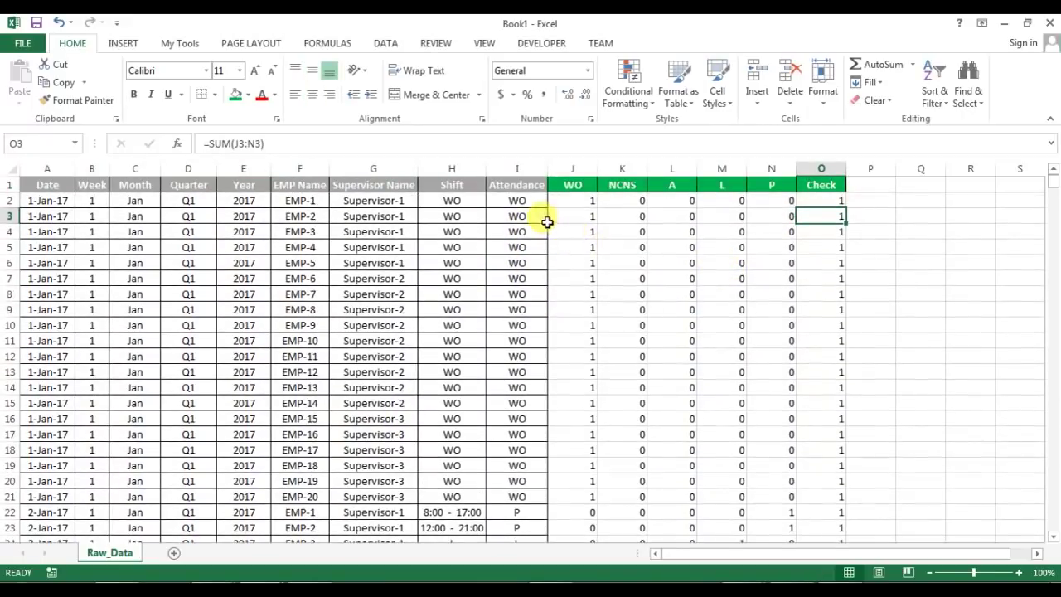
# Step: Test the header rule by entering 4 as the Attendance code in I4, and inspect the headers and Check cell O4
pyautogui.click(506, 233)
pyautogui.click(477, 234)
pyautogui.hotkey('ctrl', 'c')
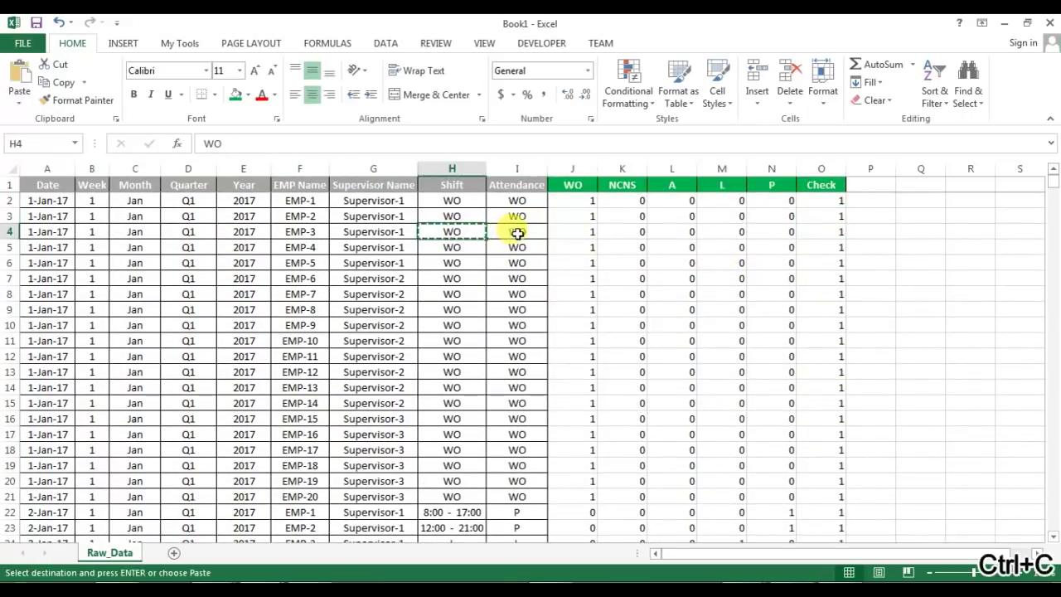
pyautogui.click(517, 233)
pyautogui.hotkey('ctrl', 'v')
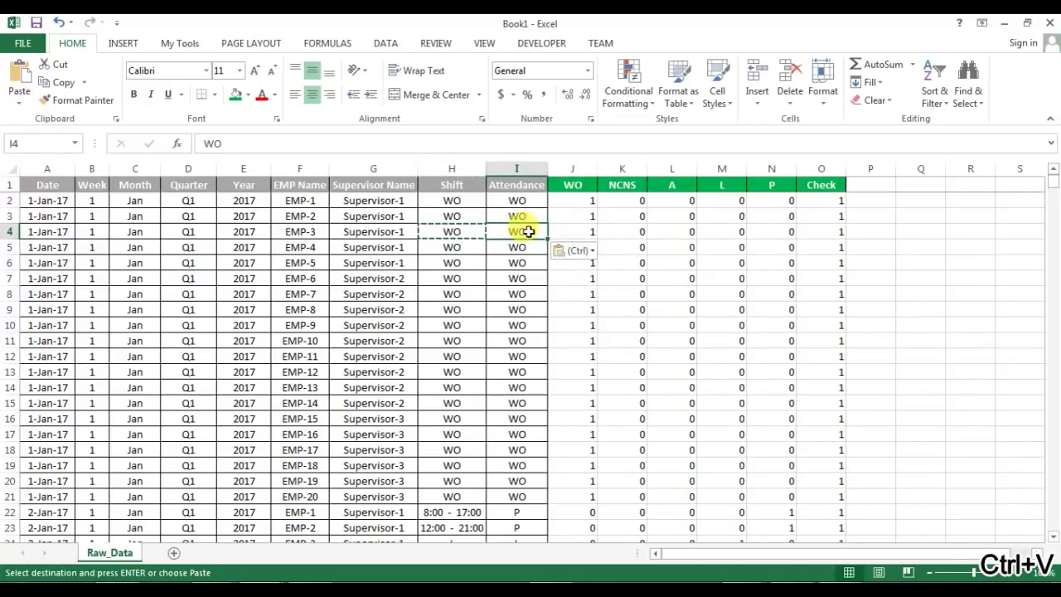
pyautogui.write('4')
pyautogui.press('Return')
pyautogui.click(517, 231)
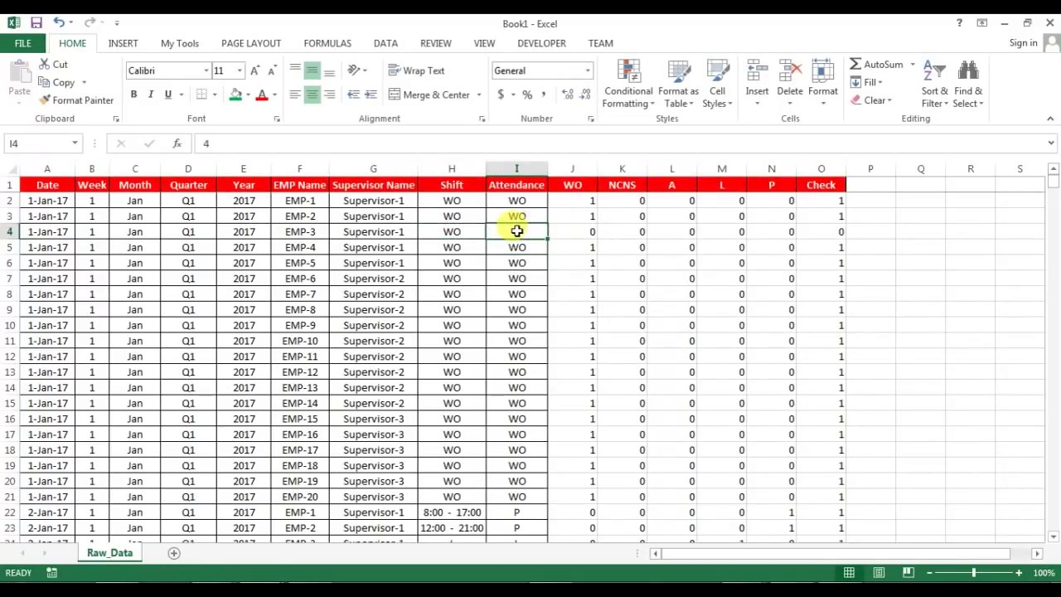
pyautogui.moveTo(588, 182); pyautogui.dragTo(784, 184)
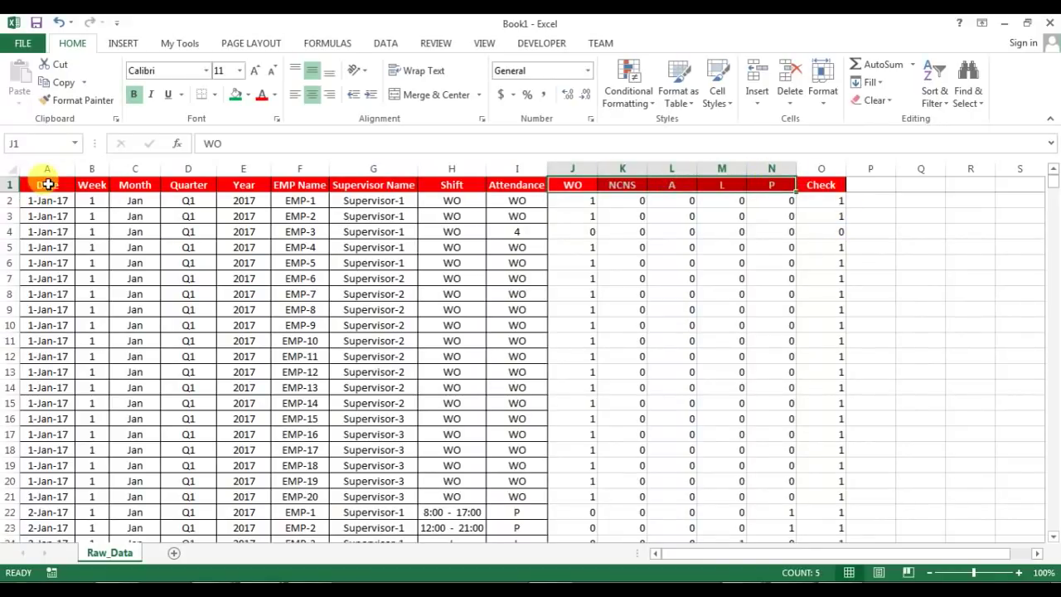
pyautogui.click(517, 231)
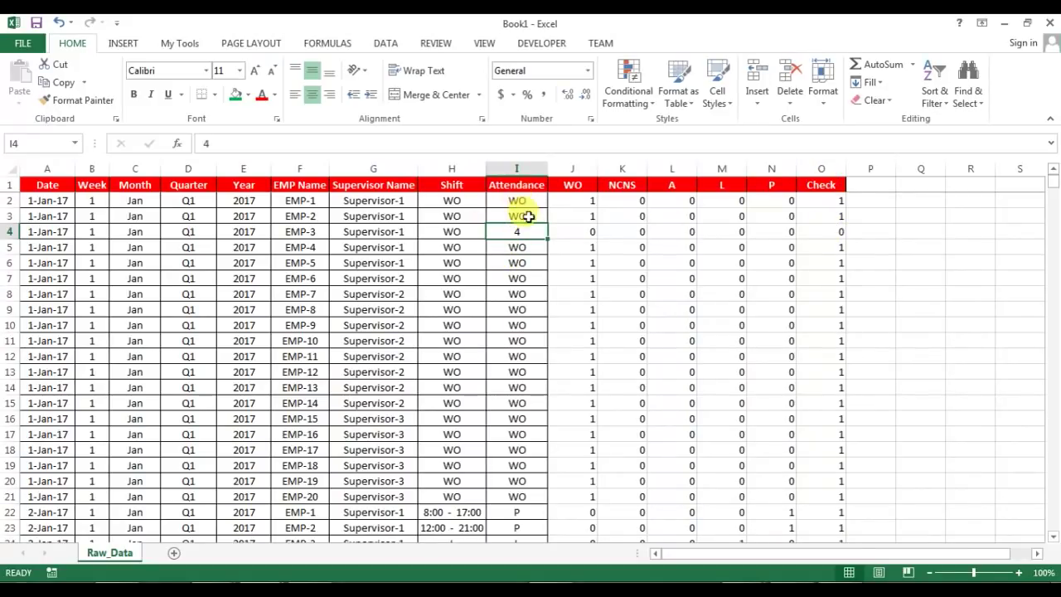
pyautogui.click(832, 232)
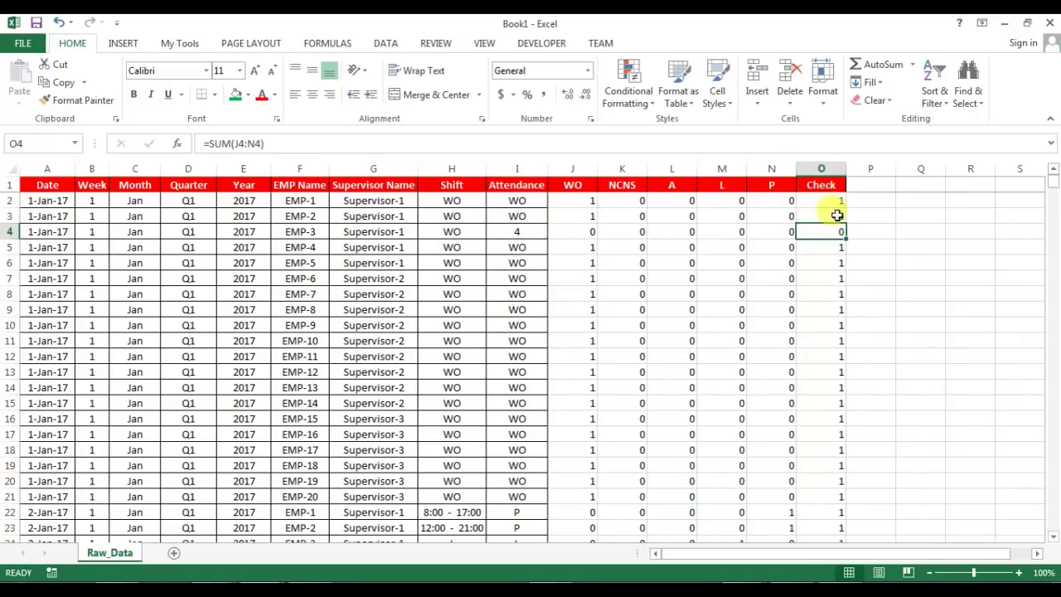
# Step: Restore the Attendance code in I4 by filling down the value from I3
pyautogui.click(518, 234)
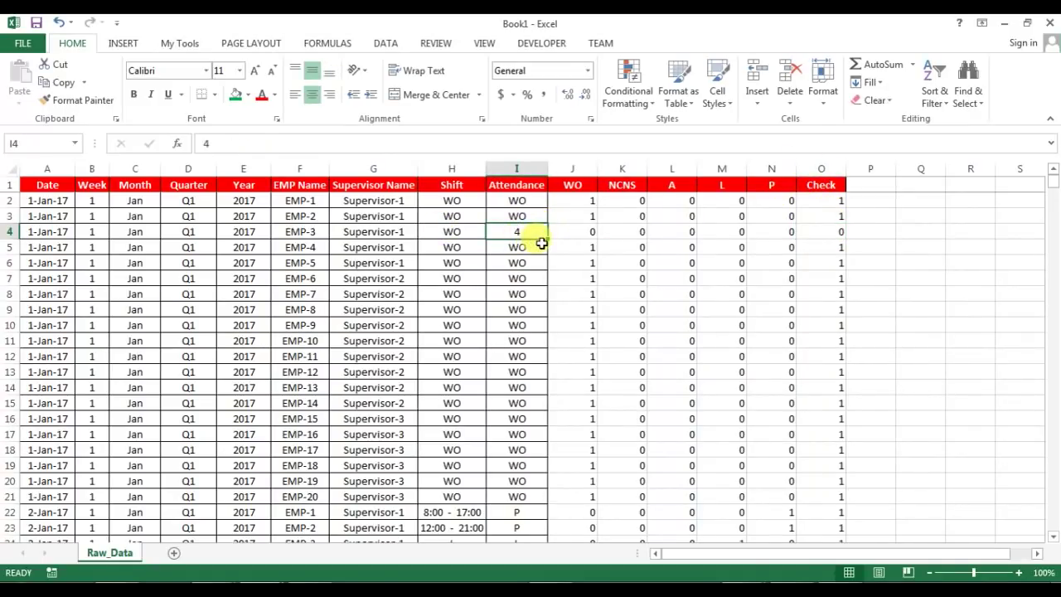
pyautogui.hotkey('ctrl', 'd')
pyautogui.click(520, 208)
pyautogui.click(512, 185)
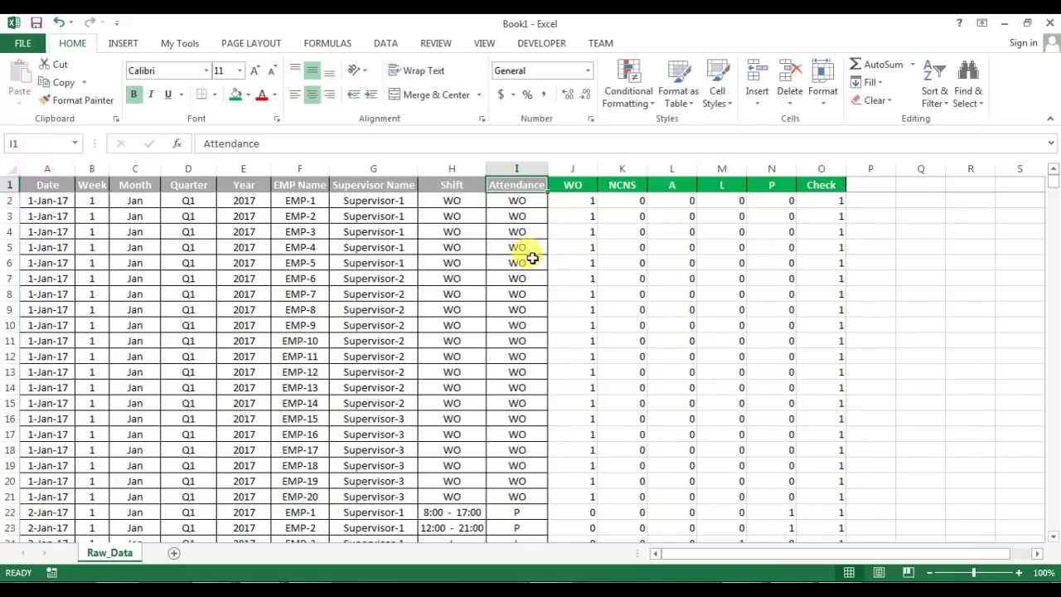
# Step: Widen the Date and Week columns slightly
pyautogui.click(372, 184)
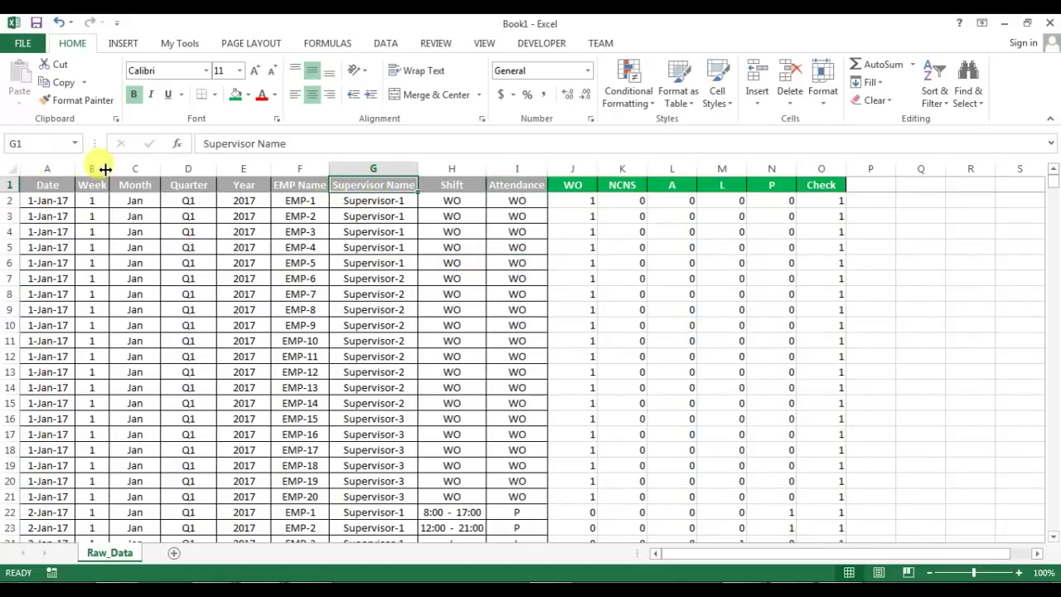
pyautogui.moveTo(108, 168); pyautogui.dragTo(86, 166)
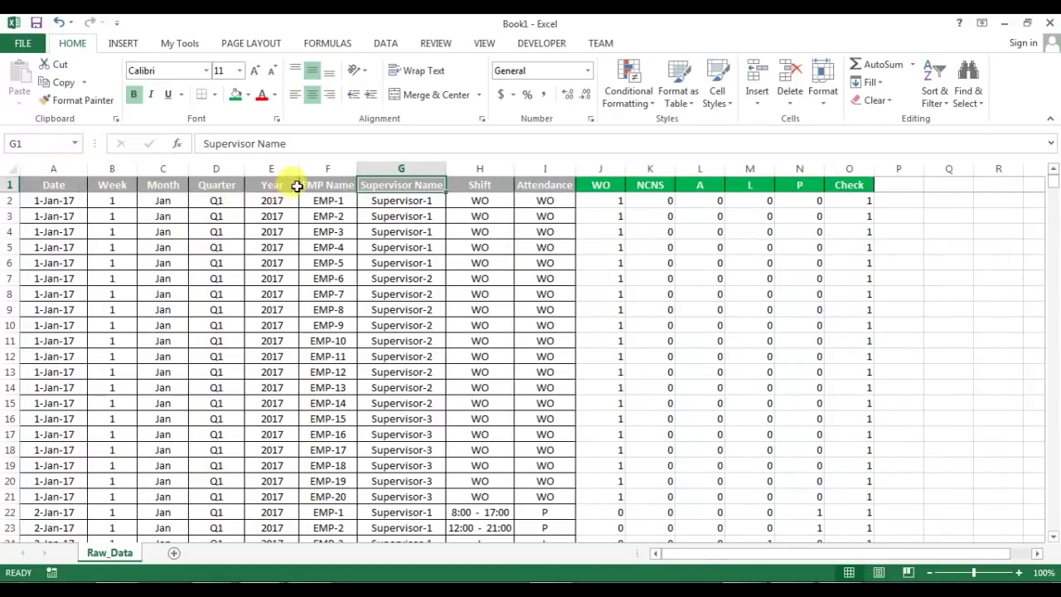
pyautogui.click(286, 184)
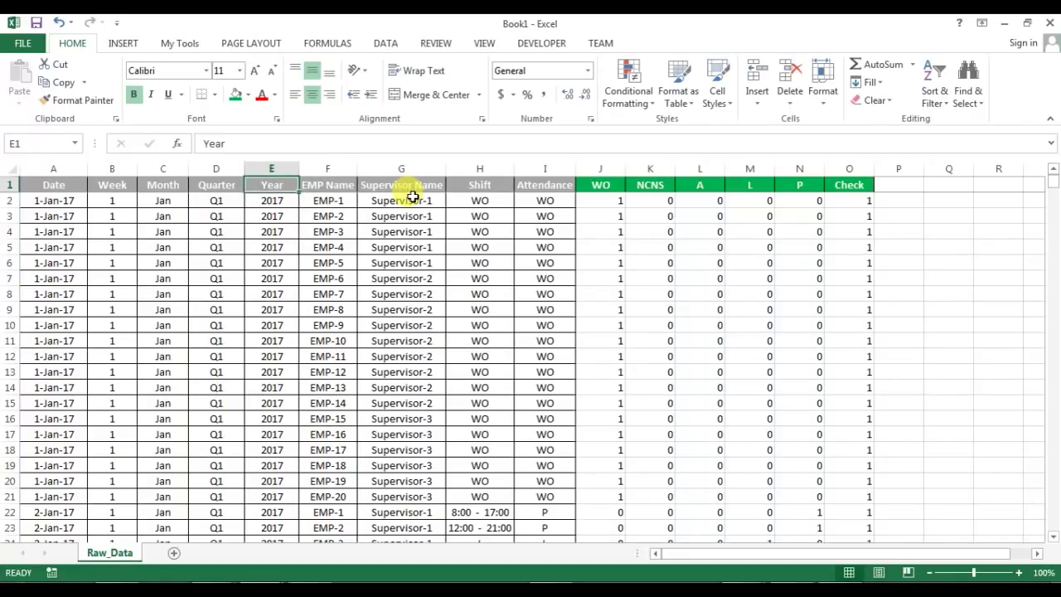
pyautogui.click(113, 186)
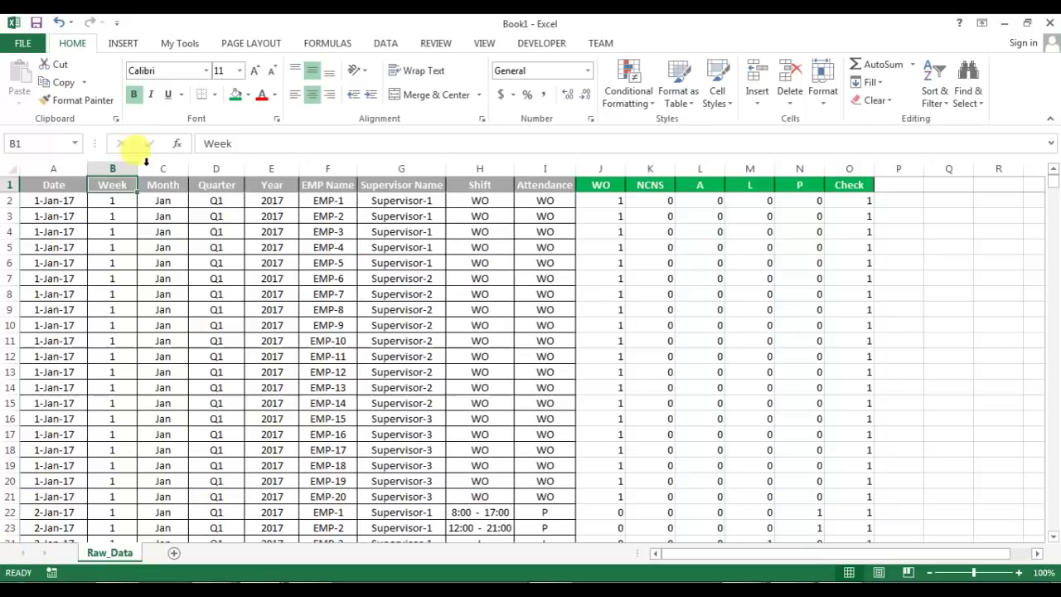
# Step: Start a new defined name called Pivot_Range with Workbook scope in the Name Manager
pyautogui.click(133, 42)
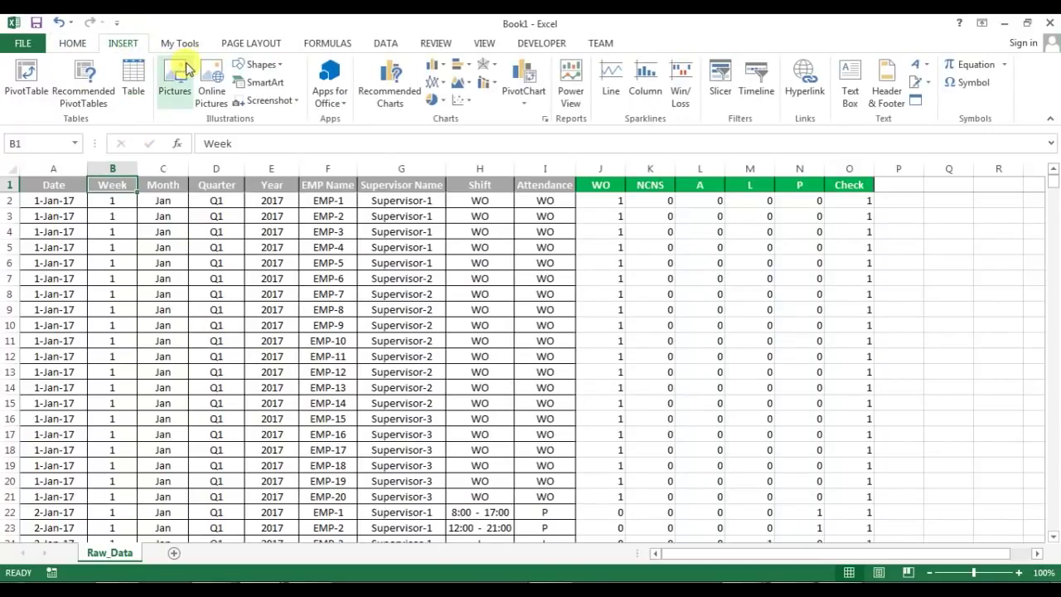
pyautogui.click(336, 43)
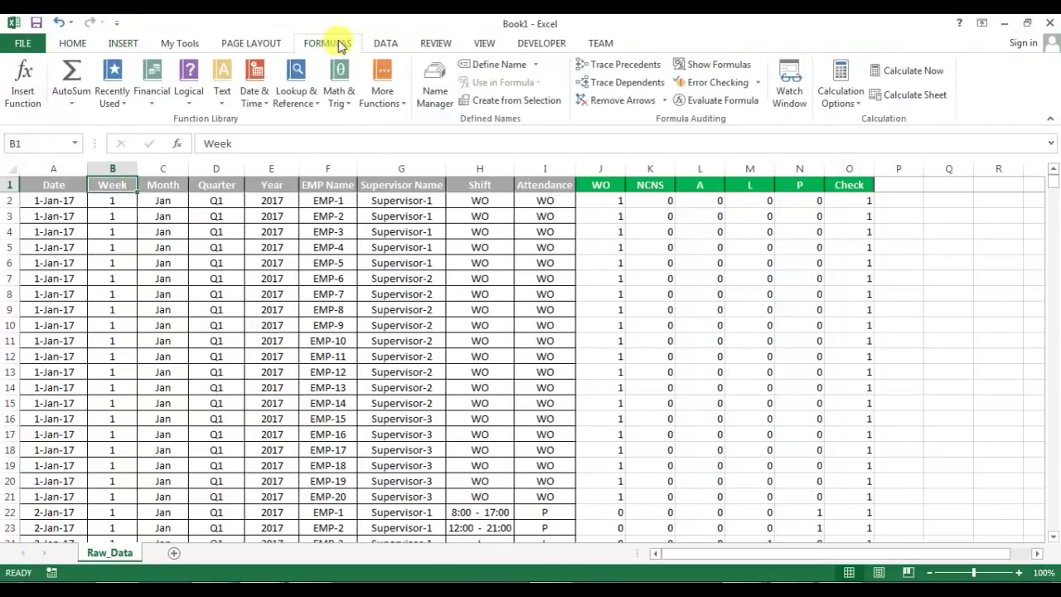
pyautogui.click(435, 82)
pyautogui.moveTo(277, 123); pyautogui.dragTo(484, 184)
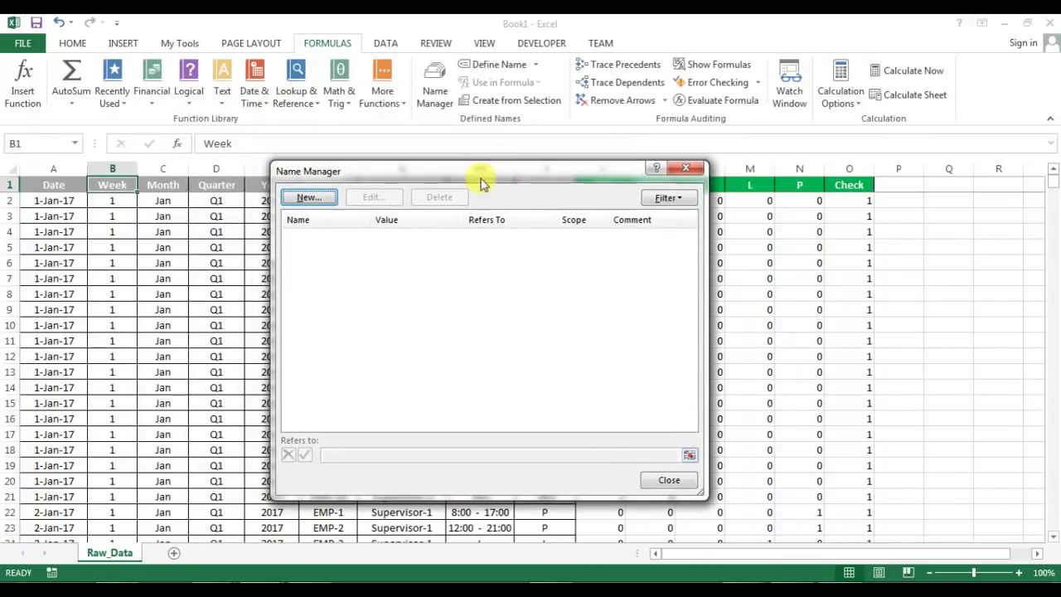
pyautogui.click(324, 199)
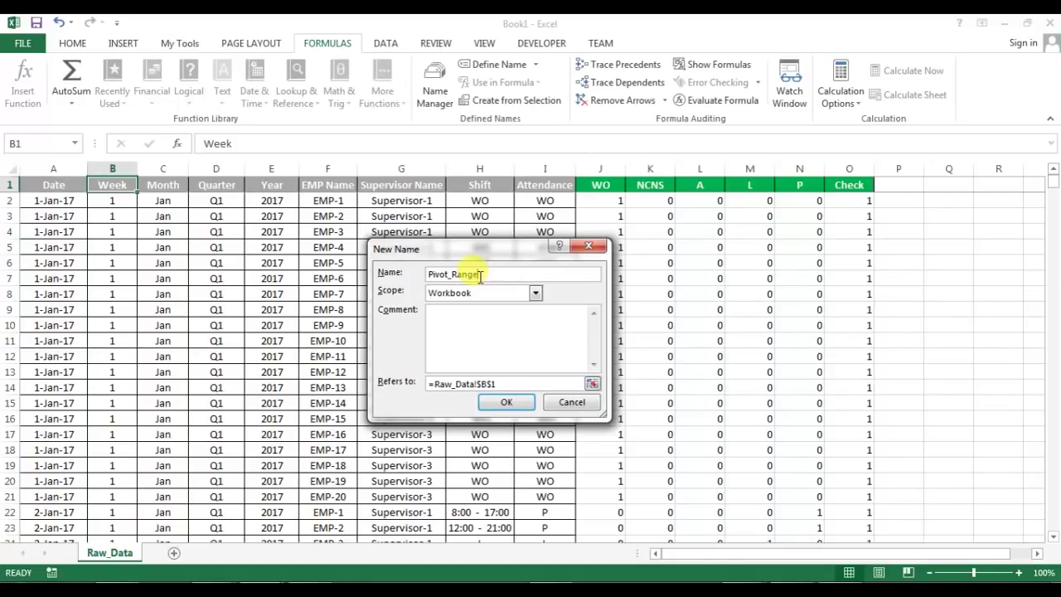
# Step: Set Pivot_Range to refer to =OFFSET(Raw_Data!$A$1,,,COUNTA(Raw_Data!$A:$A),COUNTA(Raw_Data!$1:$1)), save it and check the range it covers
pyautogui.click(497, 384)
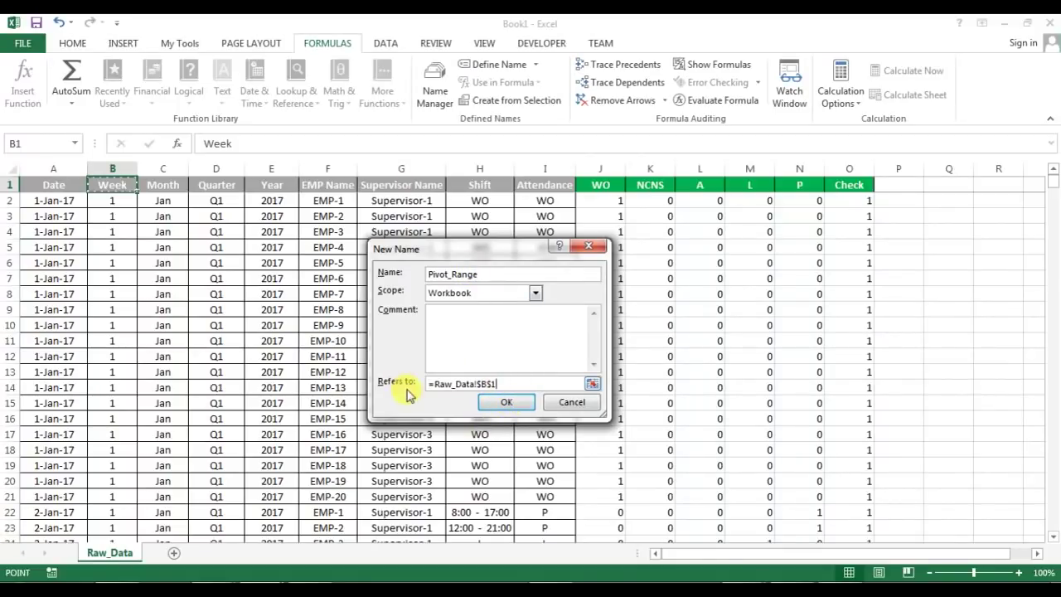
pyautogui.moveTo(513, 384); pyautogui.dragTo(426, 384)
pyautogui.press('BackSpace')
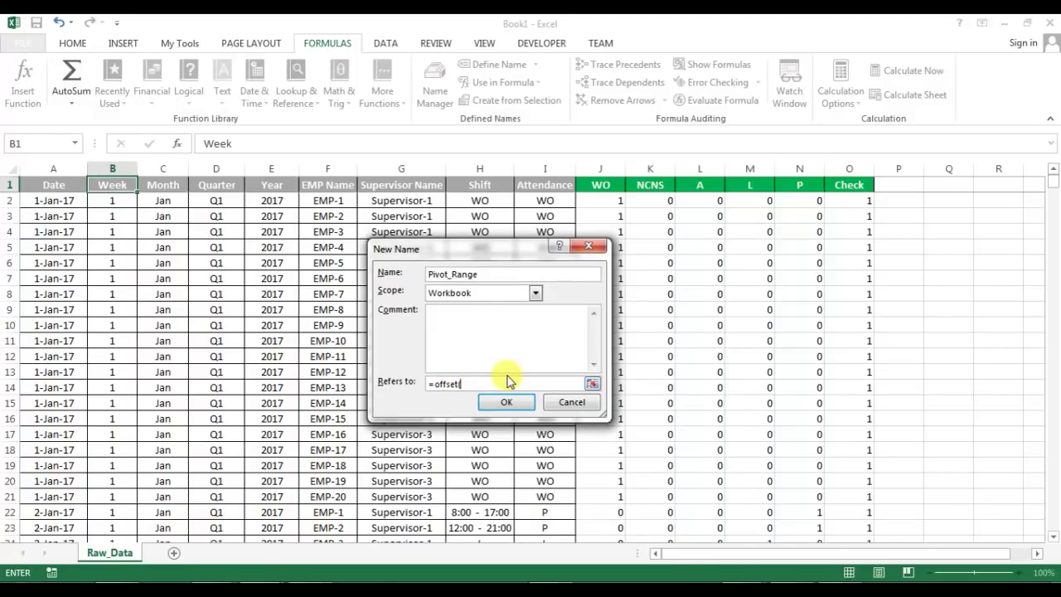
pyautogui.click(52, 185)
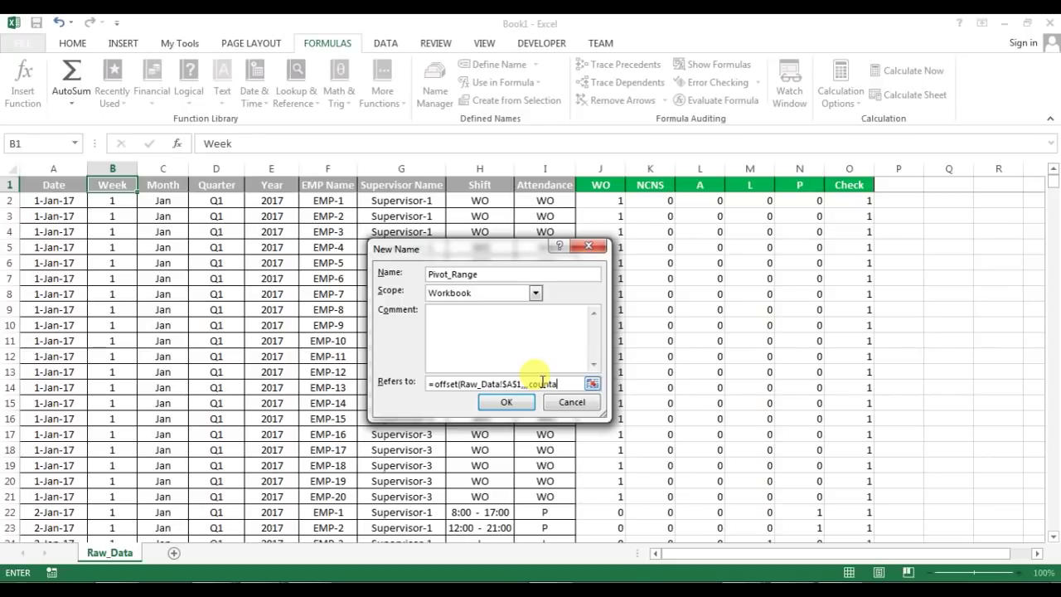
pyautogui.click(50, 168)
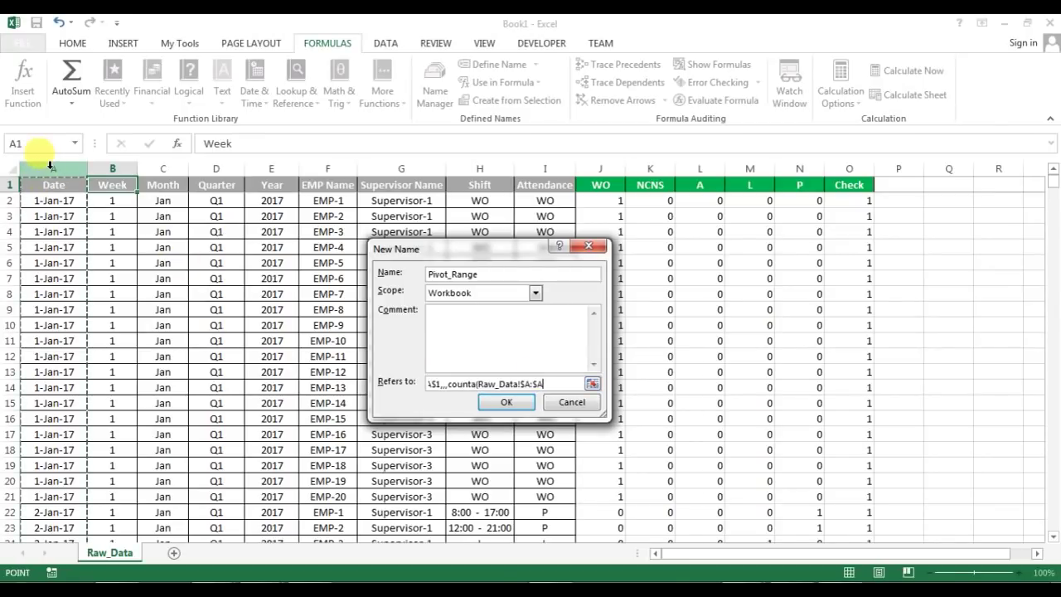
pyautogui.write('),co')
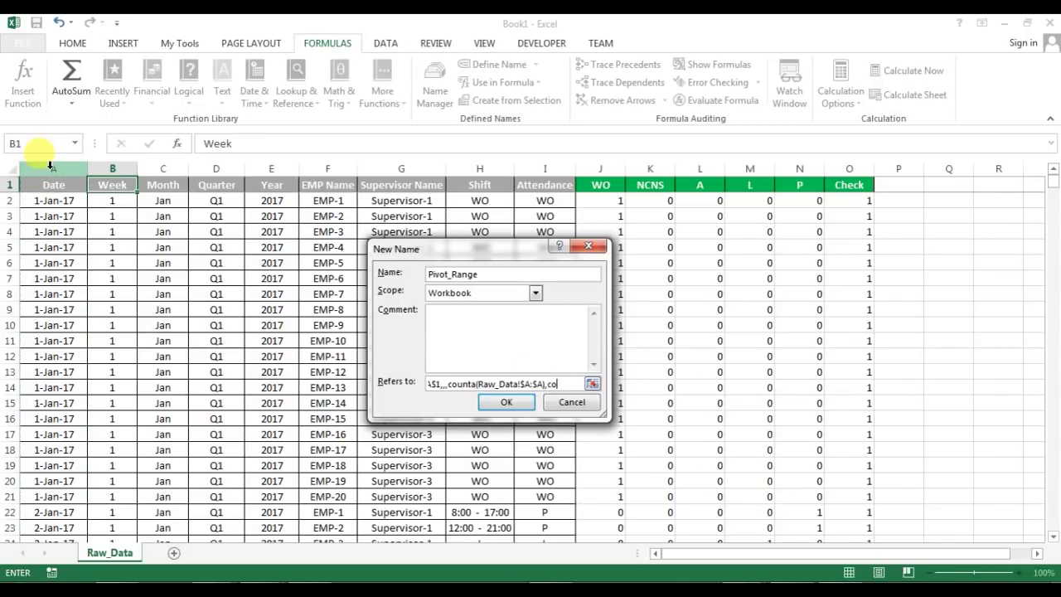
pyautogui.write('unta(')
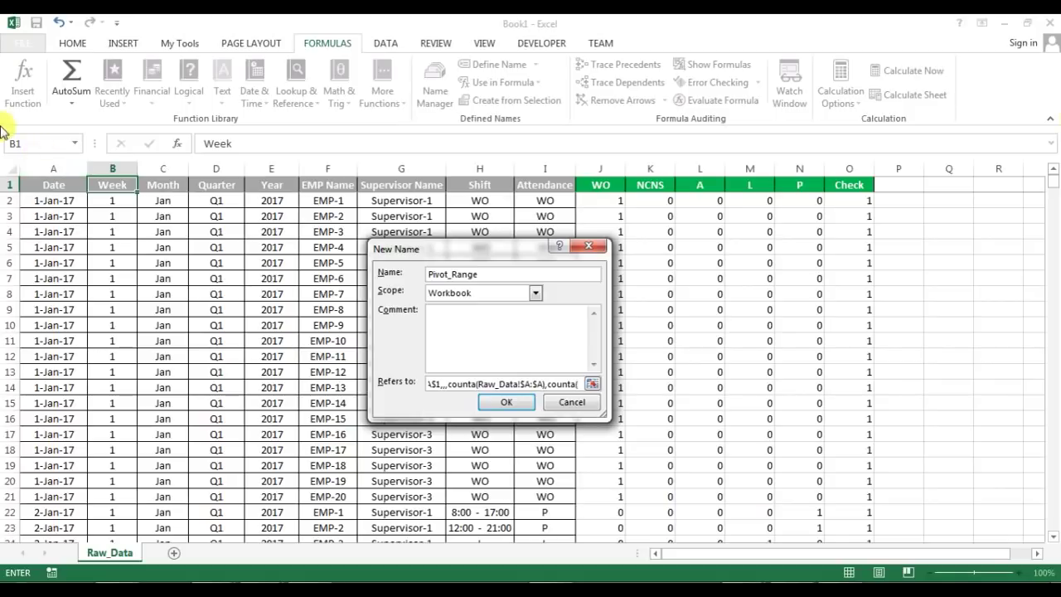
pyautogui.click(10, 184)
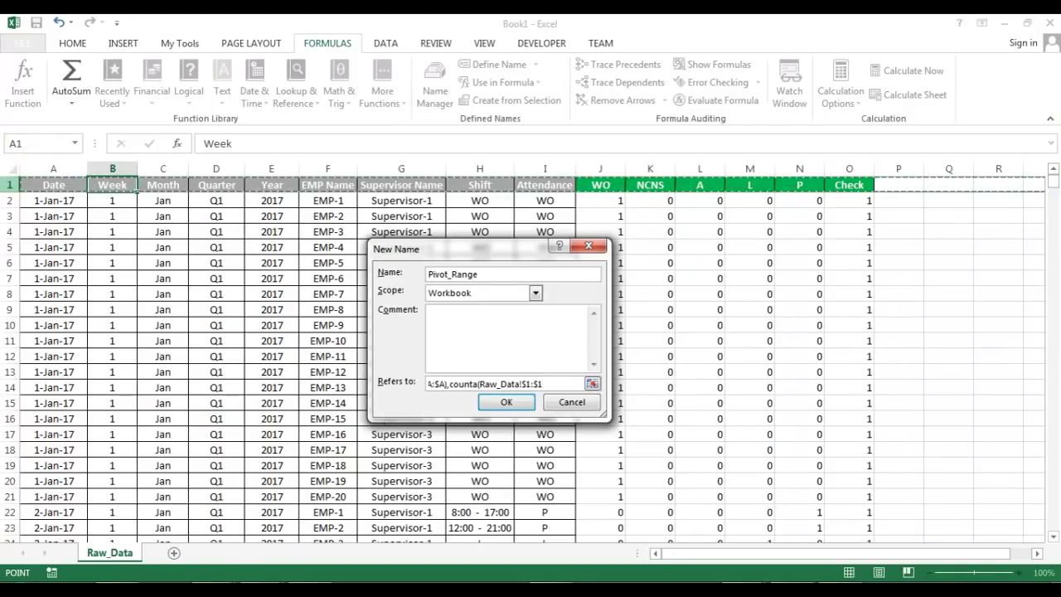
pyautogui.write(')')
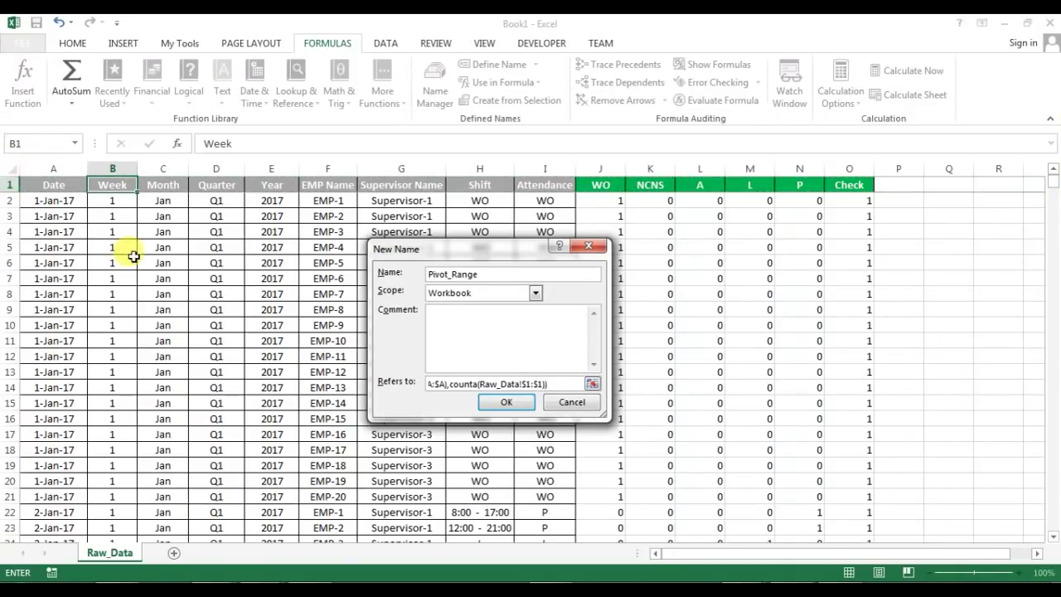
pyautogui.click(504, 401)
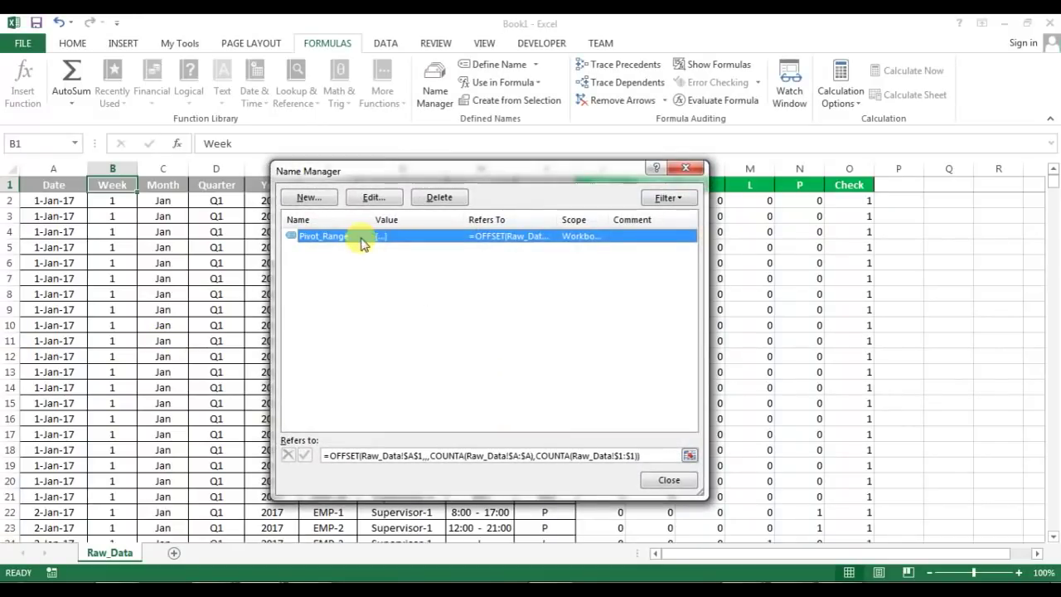
pyautogui.click(661, 456)
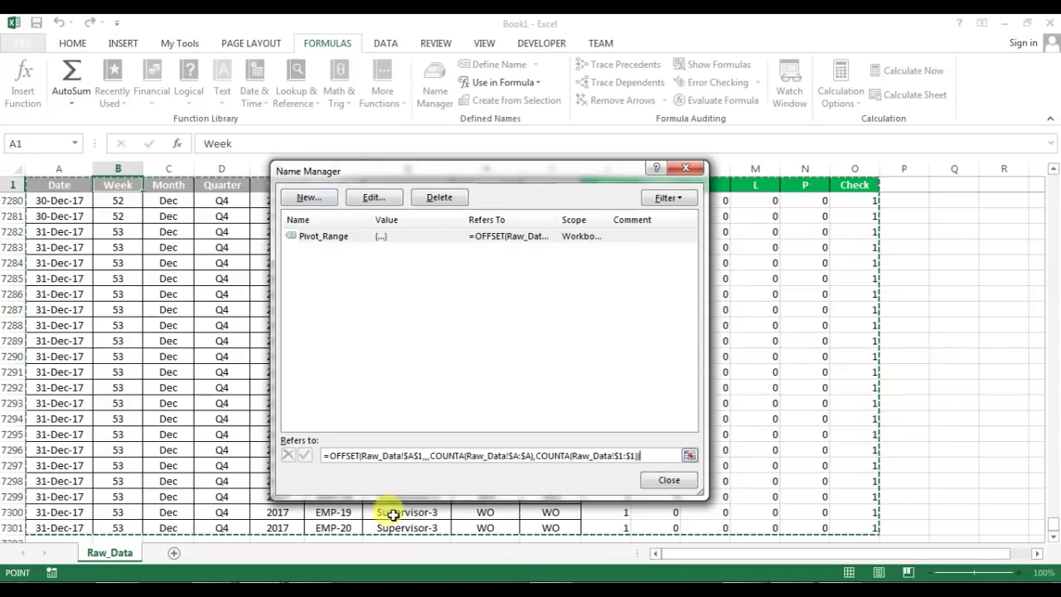
pyautogui.click(668, 481)
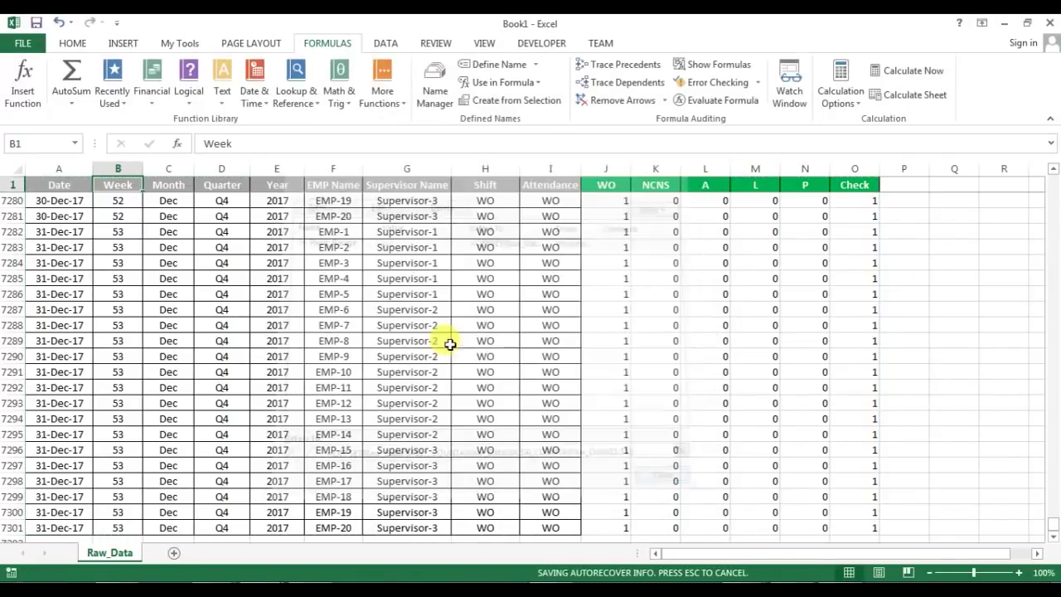
# Step: Insert a PivotTable on a new worksheet from the Raw_Data range $A$1:$O$7301
pyautogui.click(277, 215)
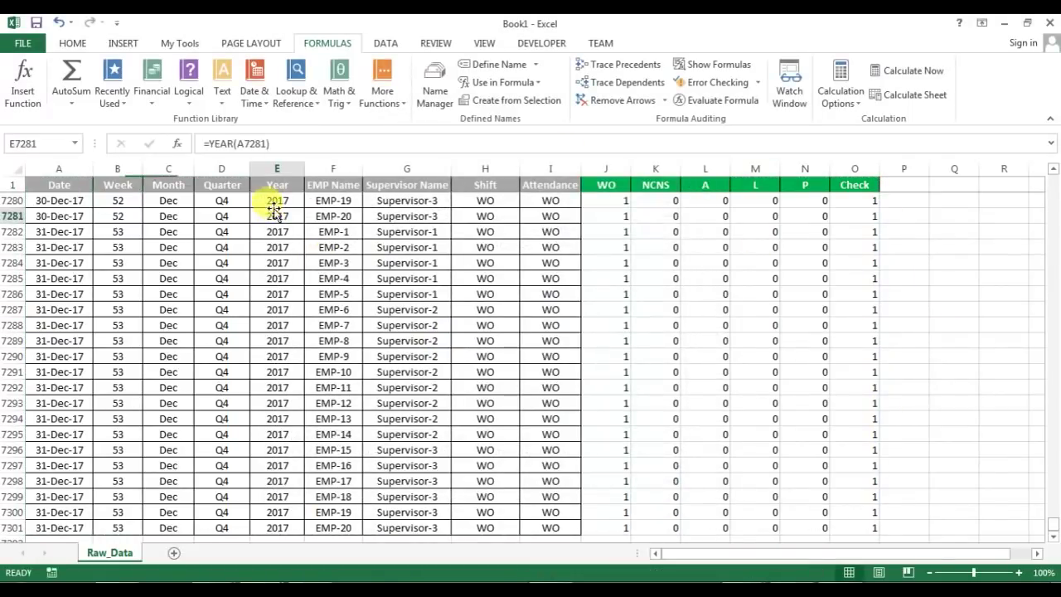
pyautogui.click(72, 42)
pyautogui.click(123, 42)
pyautogui.click(34, 80)
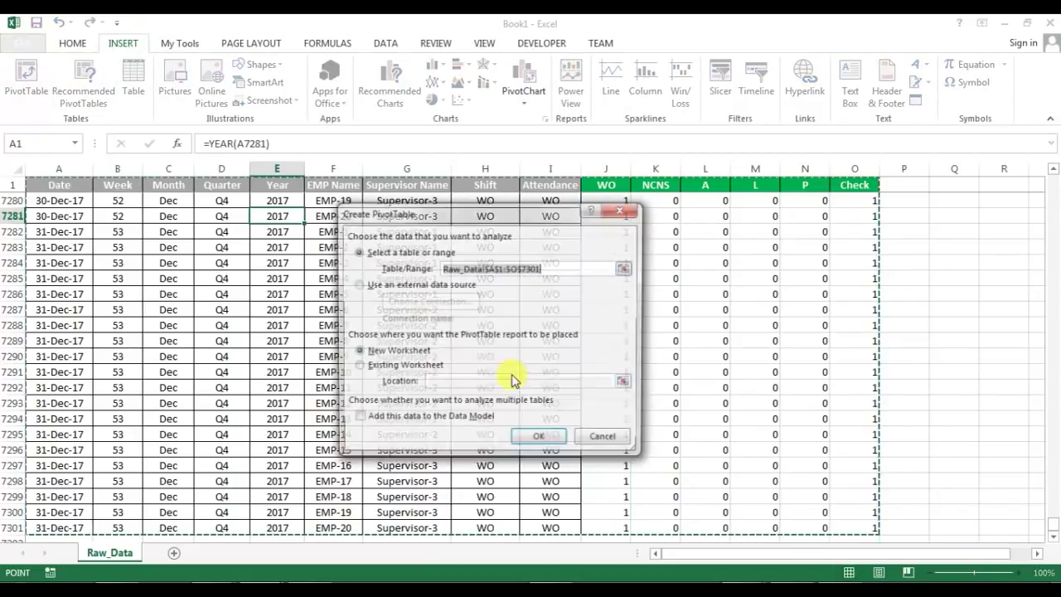
pyautogui.click(545, 441)
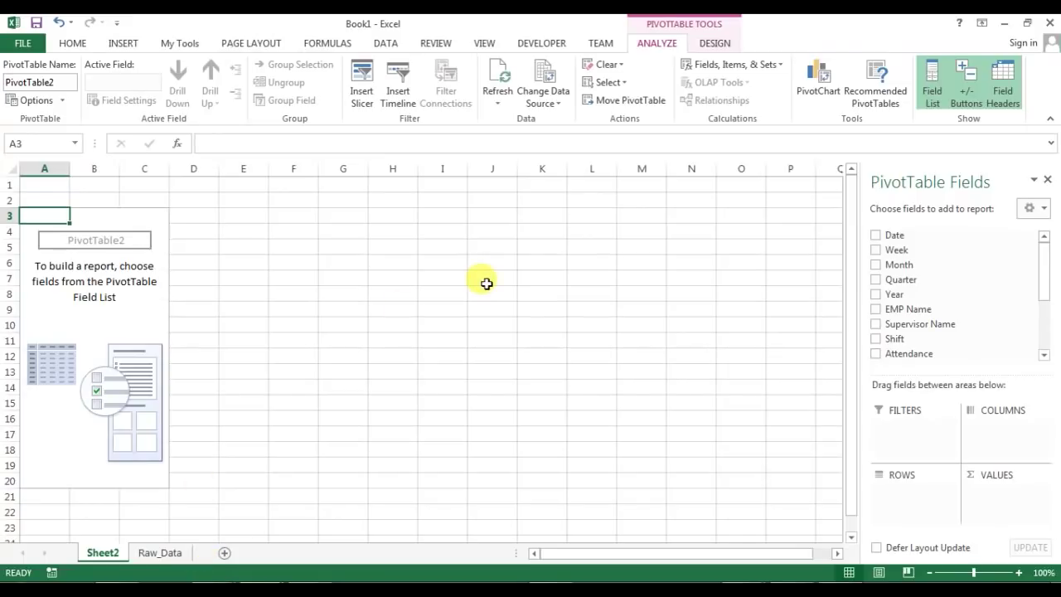
# Step: Change the PivotTable's data source to the defined name Pivot_Range
pyautogui.click(544, 103)
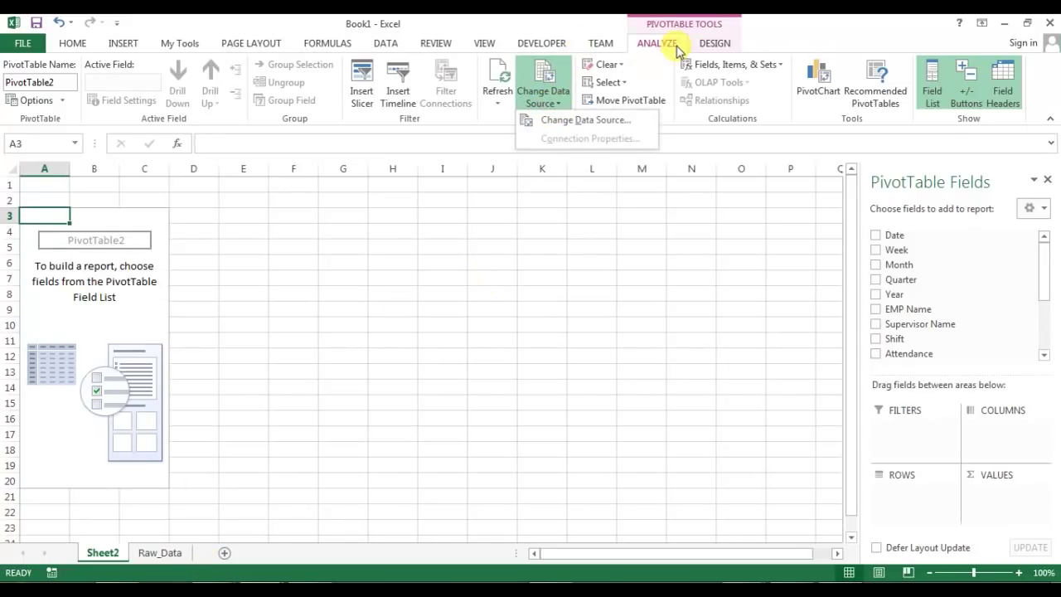
pyautogui.click(585, 119)
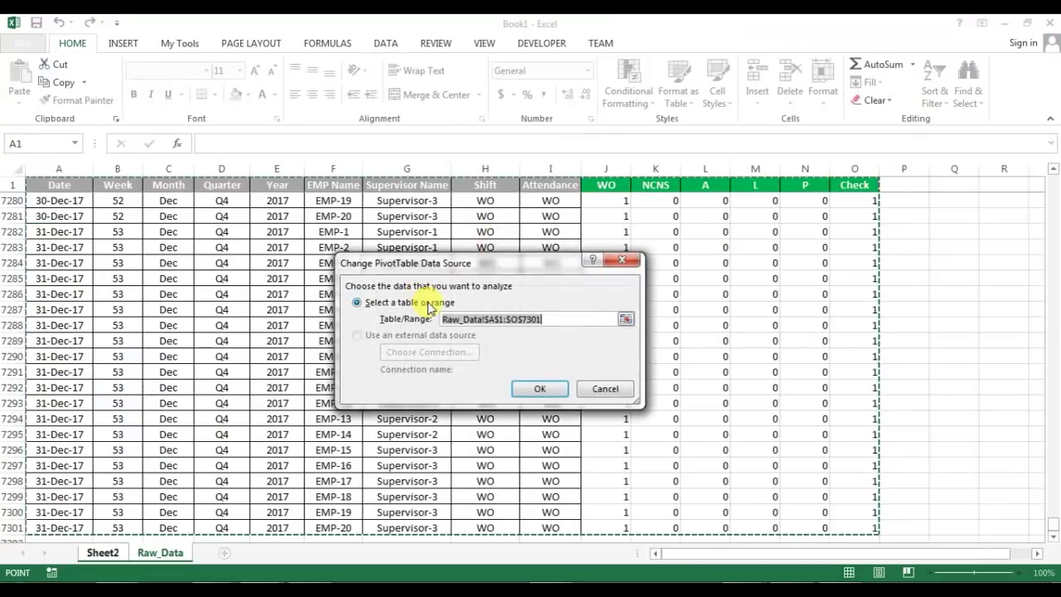
pyautogui.moveTo(442, 319); pyautogui.dragTo(543, 319)
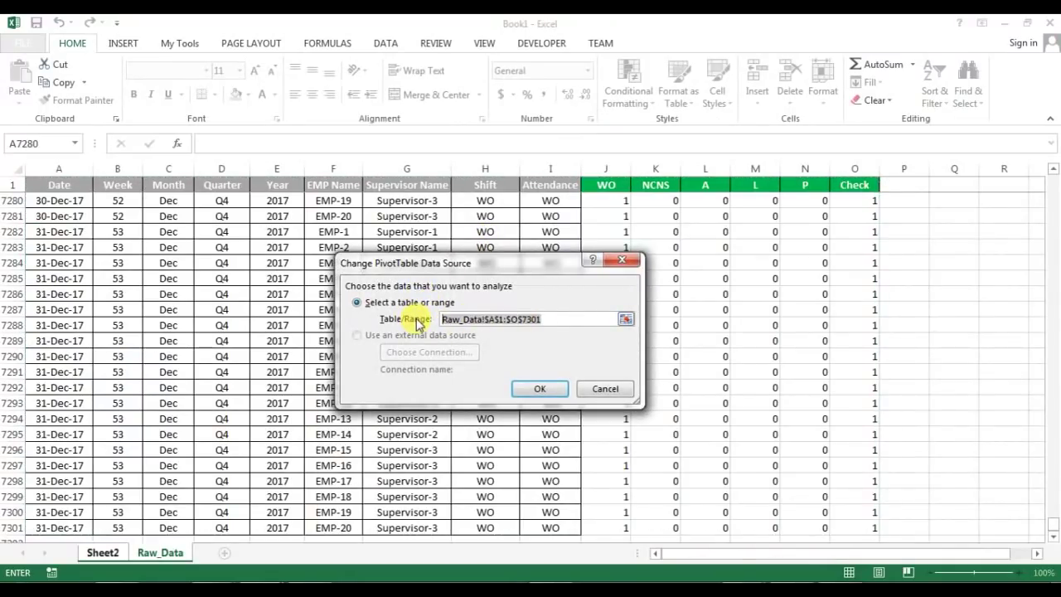
pyautogui.press('BackSpace')
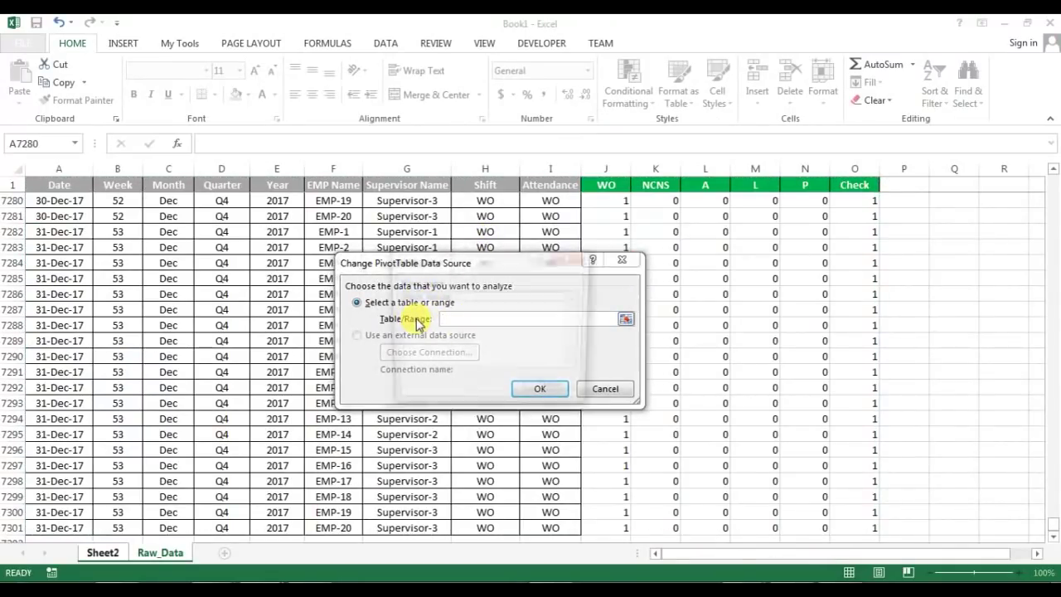
pyautogui.press('F3')
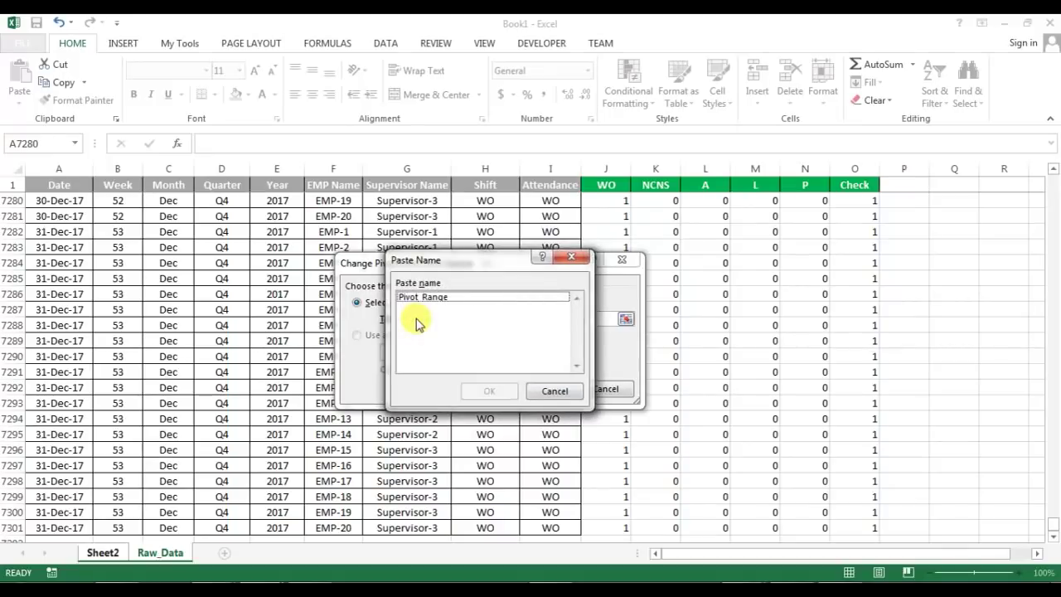
pyautogui.click(572, 259)
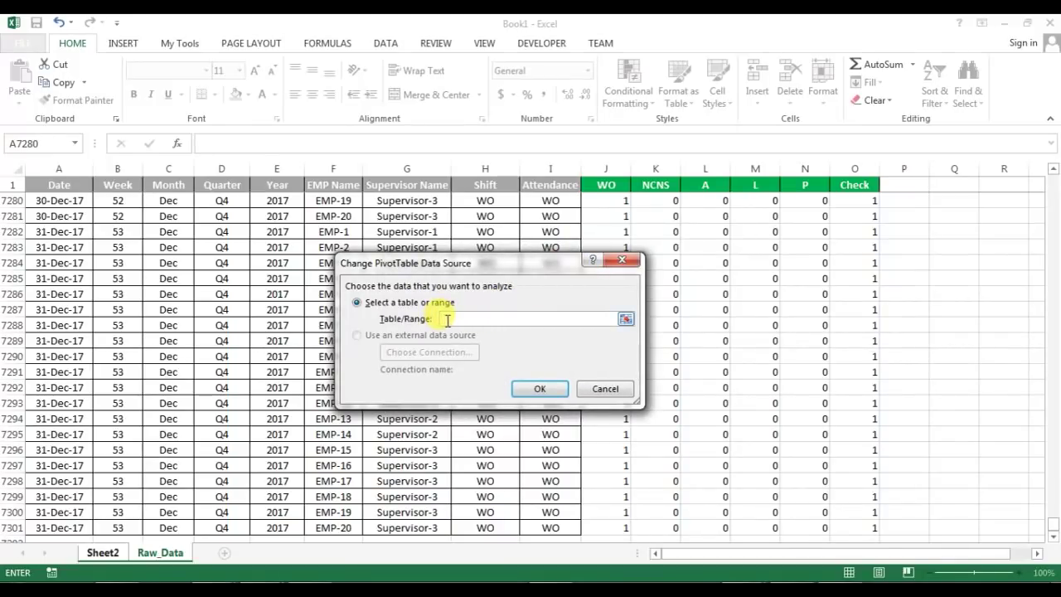
pyautogui.press('F3')
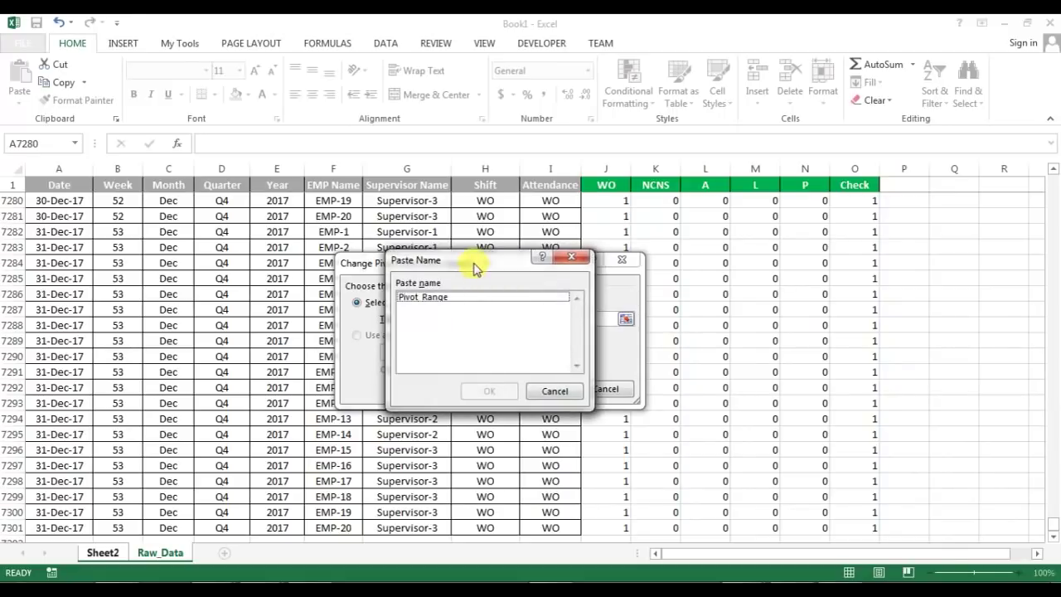
pyautogui.moveTo(473, 260); pyautogui.dragTo(227, 166)
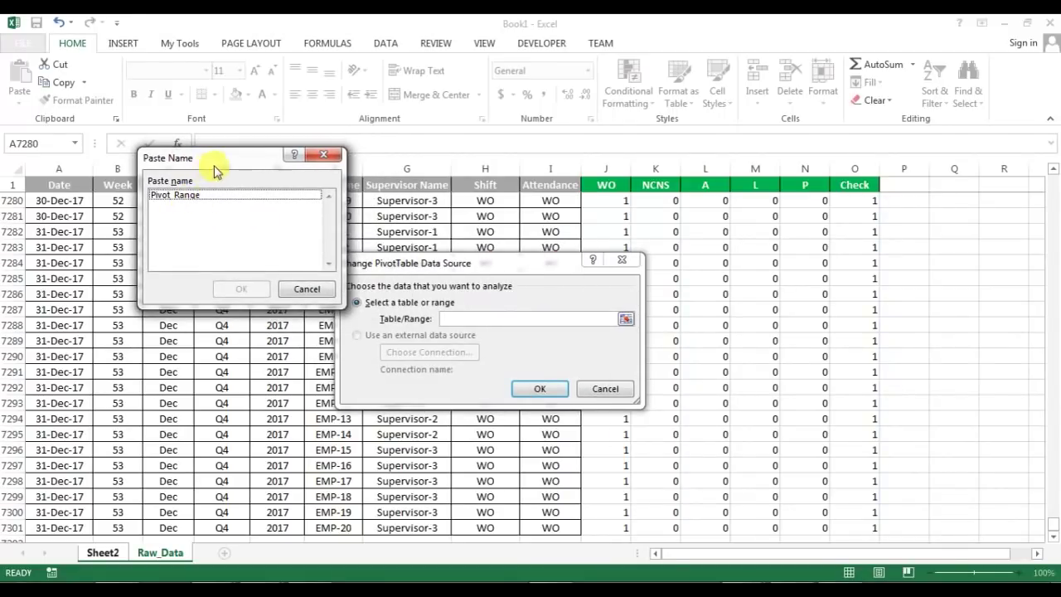
pyautogui.click(202, 197)
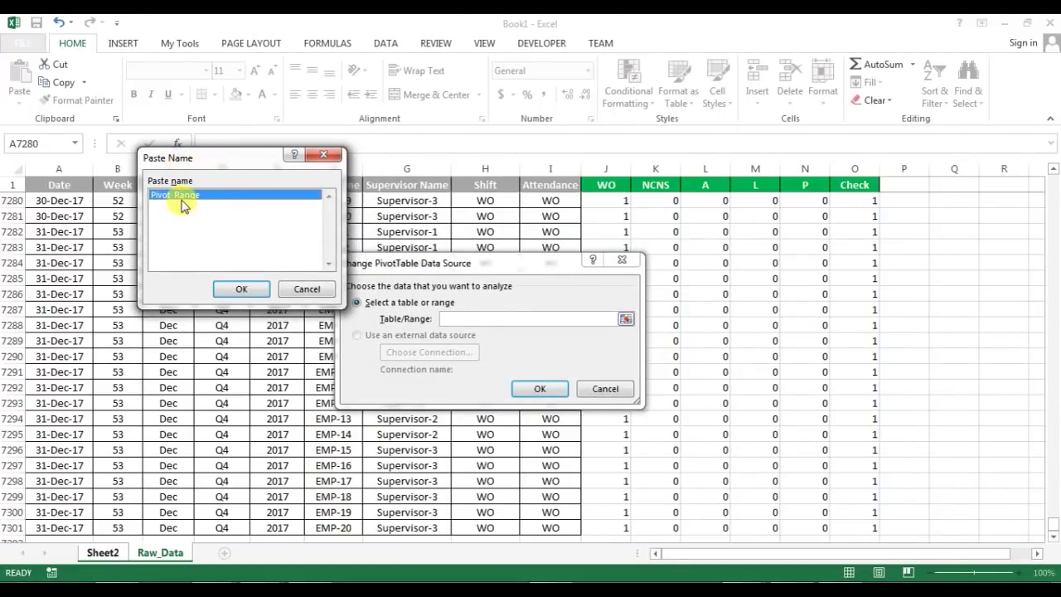
pyautogui.click(257, 289)
pyautogui.click(527, 390)
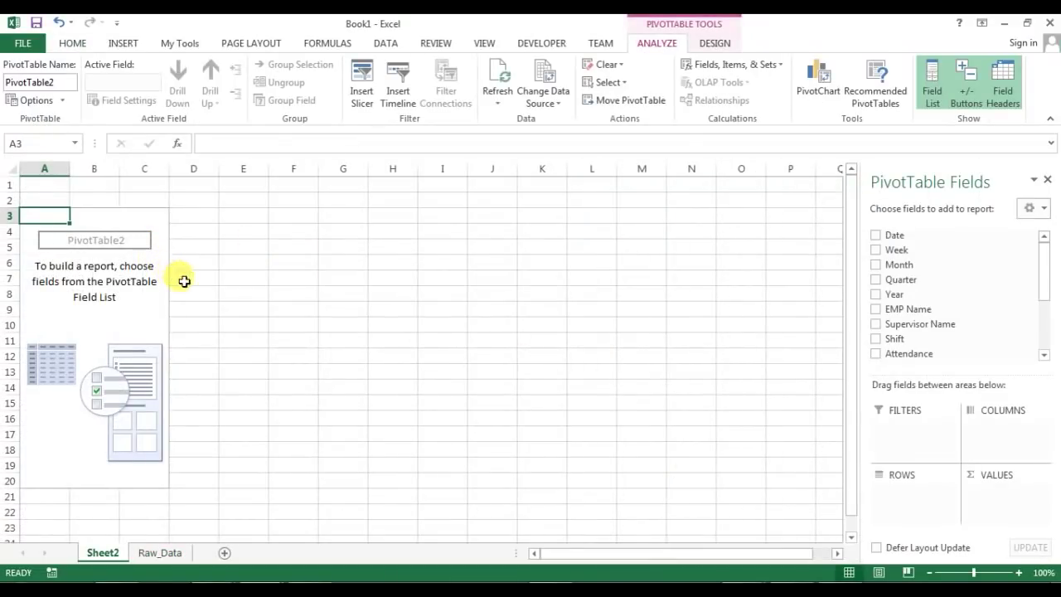
# Step: Examine the end of the Raw_Data records and the empty rows beneath them where new data can be added
pyautogui.click(160, 552)
pyautogui.click(406, 281)
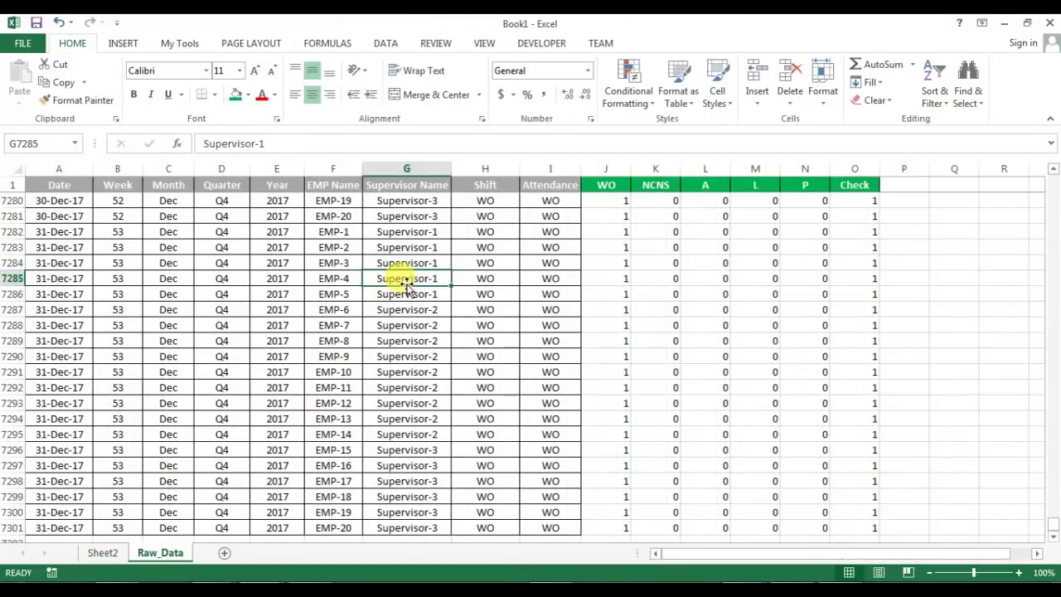
pyautogui.hotkey('ctrl', 'Down')
pyautogui.press('Down')
pyautogui.press('Down')
pyautogui.press('Down')
pyautogui.press('Down')
pyautogui.press('Down')
pyautogui.press('Down')
pyautogui.press('Down')
pyautogui.press('Down')
pyautogui.press('Down')
pyautogui.press('Down')
pyautogui.press('Down')
pyautogui.press('Down')
pyautogui.press('Down')
pyautogui.press('Down')
pyautogui.press('Down')
pyautogui.press('Down')
pyautogui.press('Down')
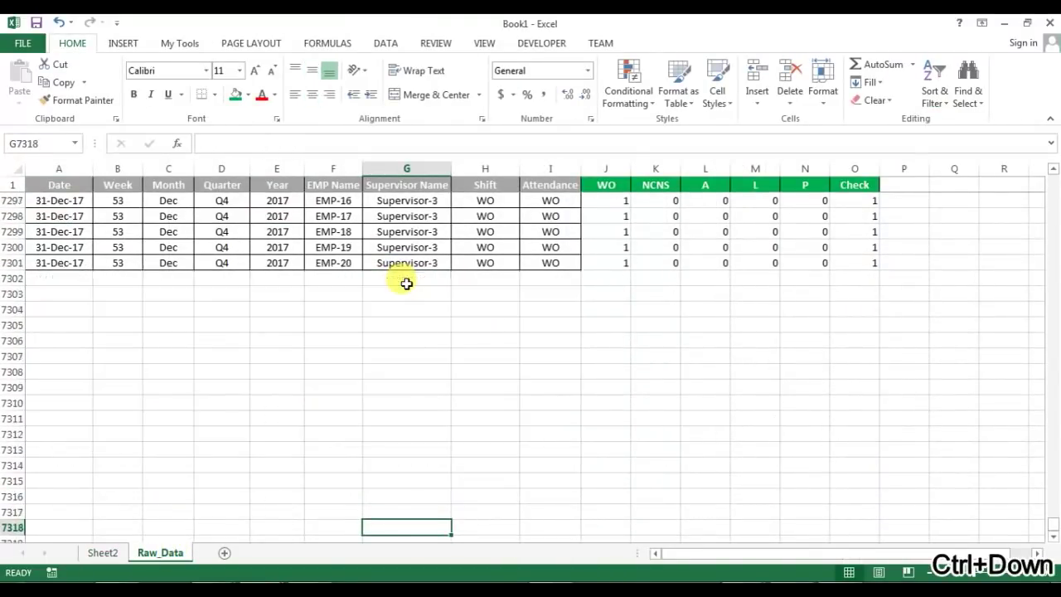
pyautogui.hotkey('ctrl', 'Up')
pyautogui.press('Left')
pyautogui.press('Left')
pyautogui.hotkey('ctrl', 'Left')
pyautogui.press('Down')
pyautogui.press('Down')
pyautogui.press('Down')
pyautogui.press('Down')
pyautogui.press('Down')
pyautogui.press('Down')
pyautogui.press('Down')
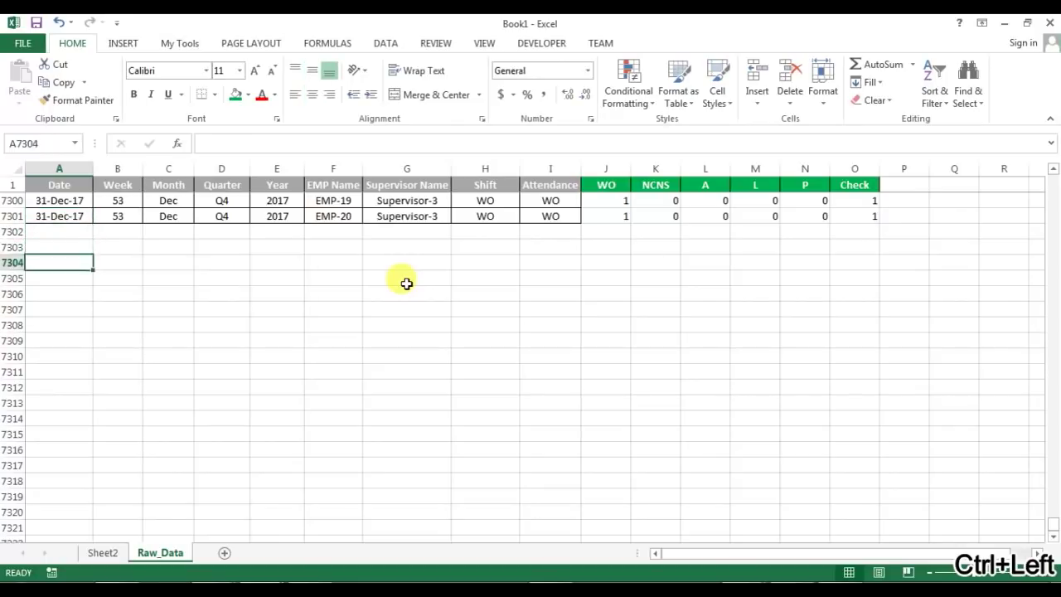
# Step: Build the PivotTable on Sheet2 with Month as rows and the sums of P, NCNS, A and L as values
pyautogui.click(98, 552)
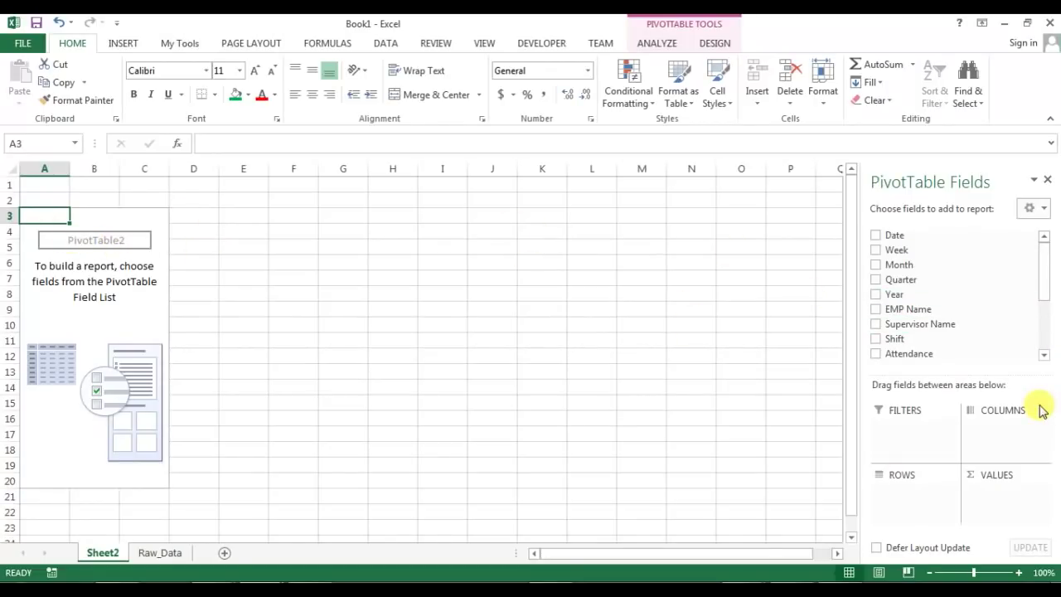
pyautogui.moveTo(899, 264); pyautogui.dragTo(910, 497)
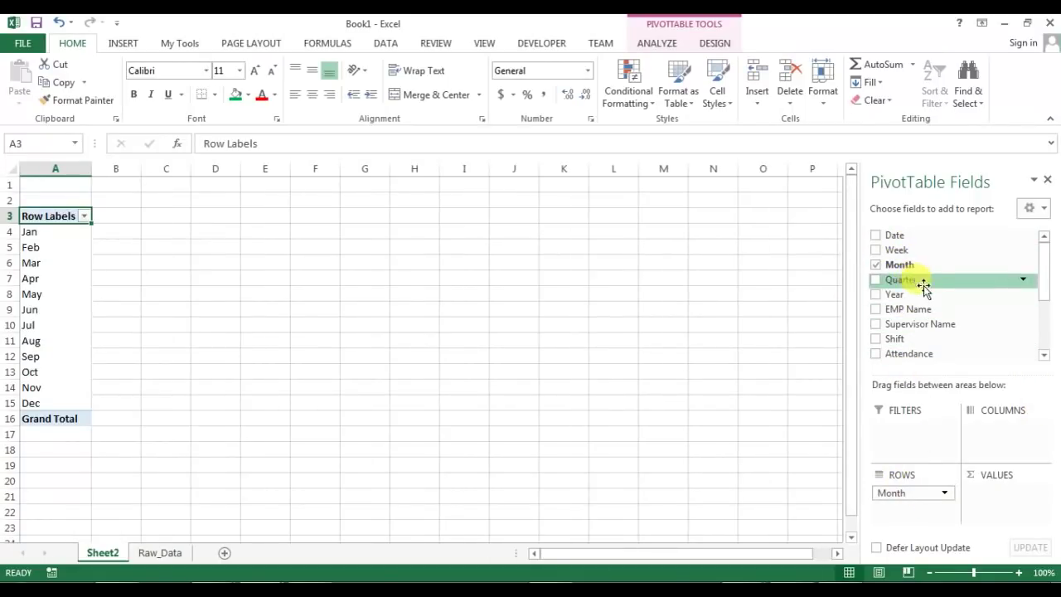
pyautogui.moveTo(1044, 256); pyautogui.dragTo(1042, 304)
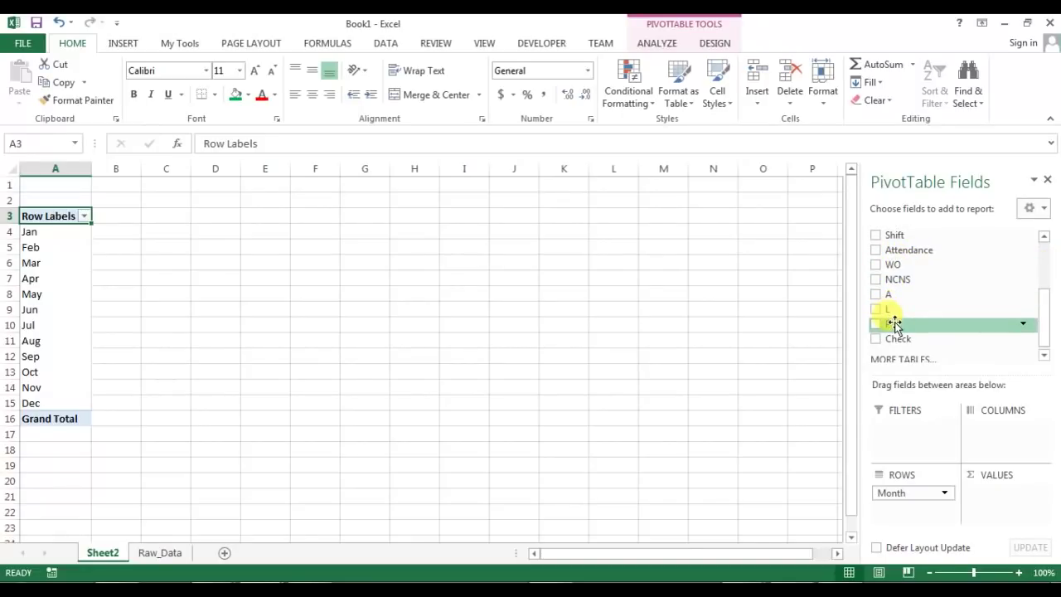
pyautogui.moveTo(894, 324); pyautogui.dragTo(991, 481)
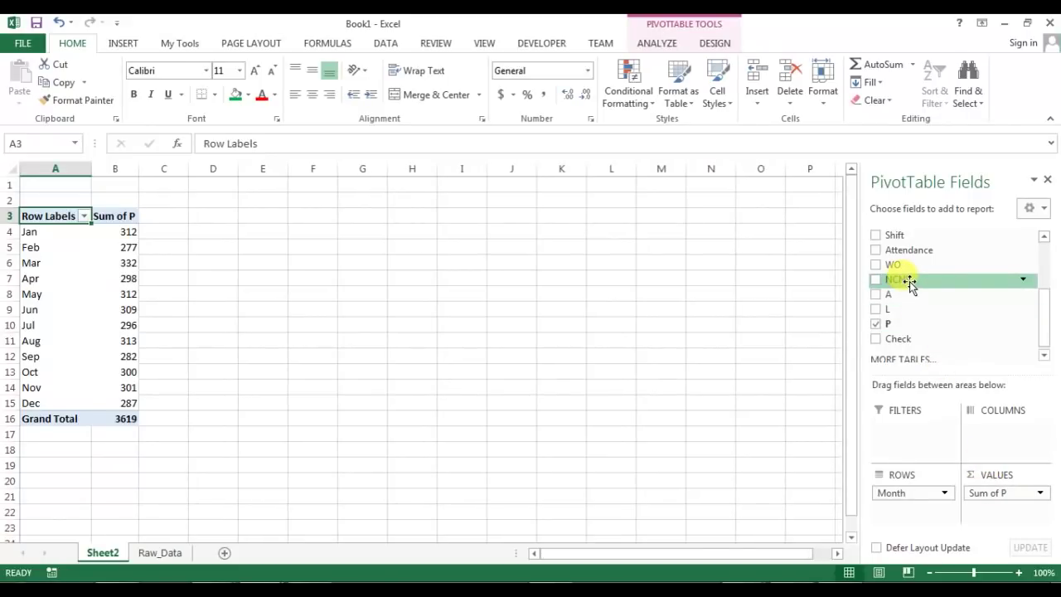
pyautogui.moveTo(910, 284); pyautogui.dragTo(1011, 510)
pyautogui.moveTo(896, 310); pyautogui.dragTo(1013, 520)
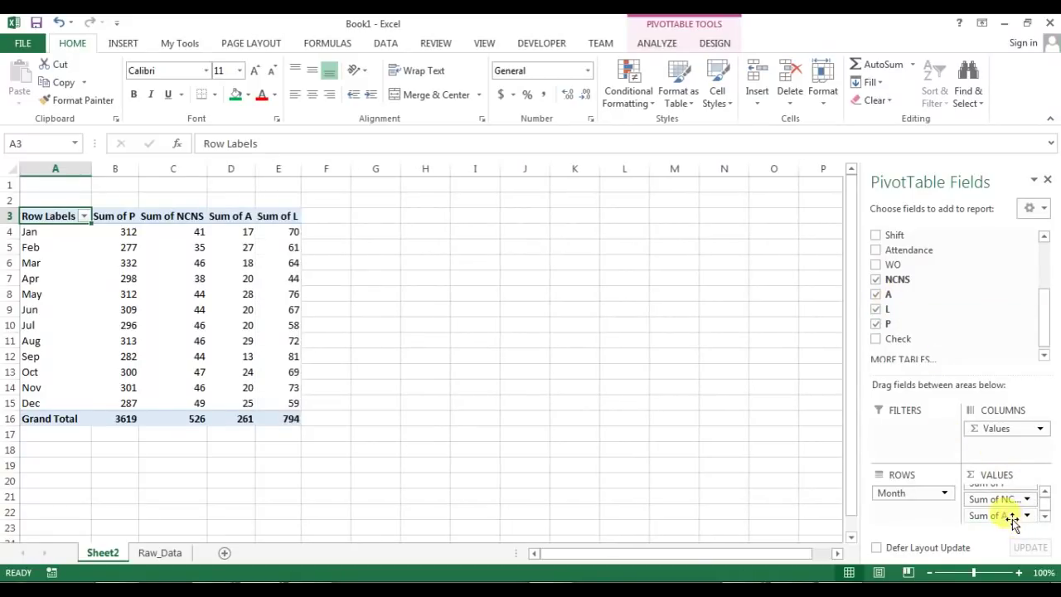
# Step: Add a calculated field named Scheduled to the PivotTable with the formula = P+ A+ NCNS
pyautogui.click(282, 216)
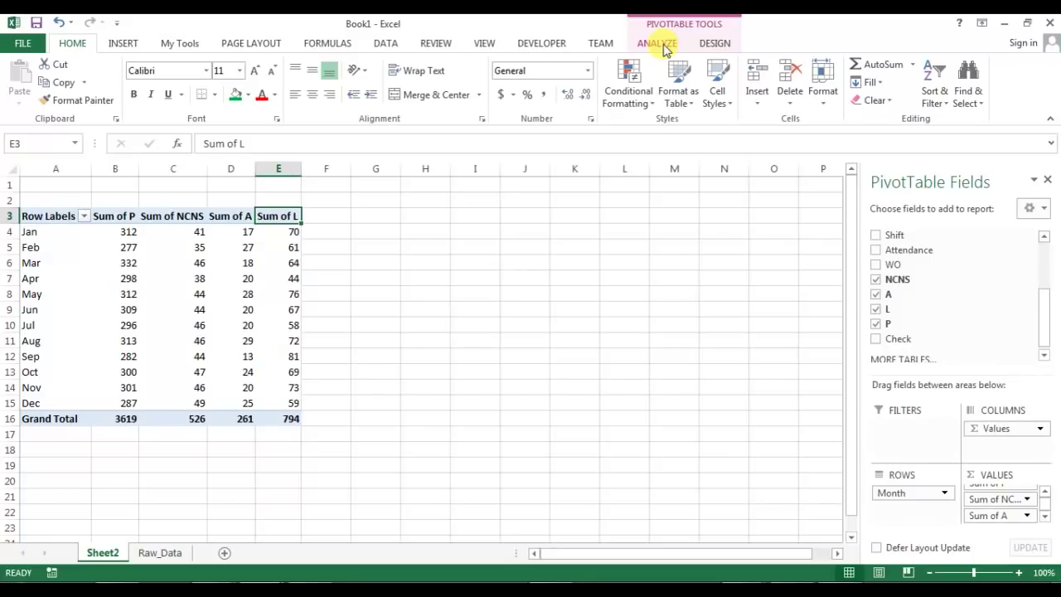
pyautogui.click(664, 47)
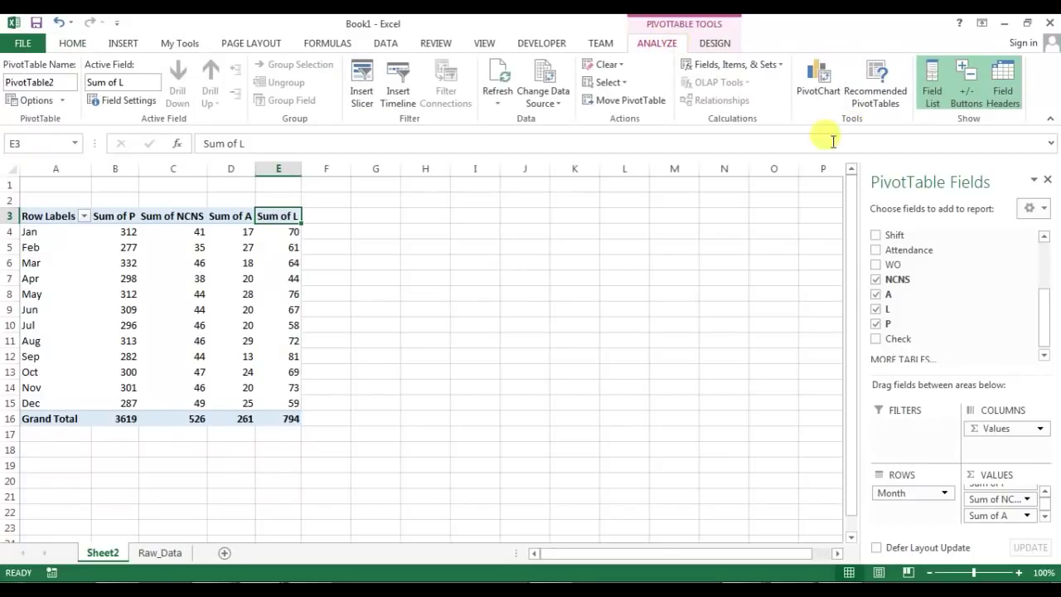
pyautogui.click(769, 67)
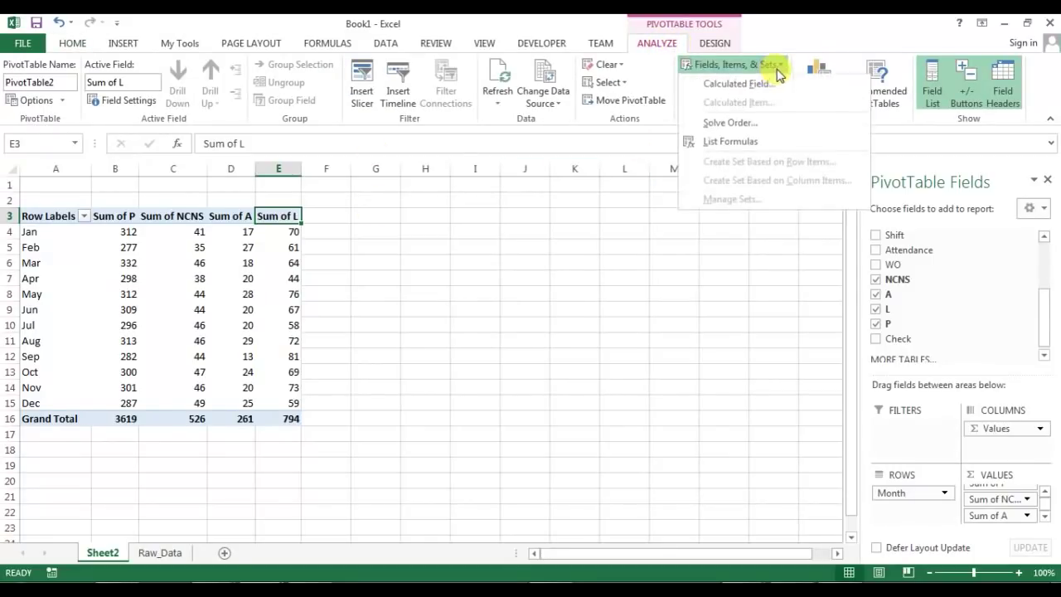
pyautogui.click(783, 86)
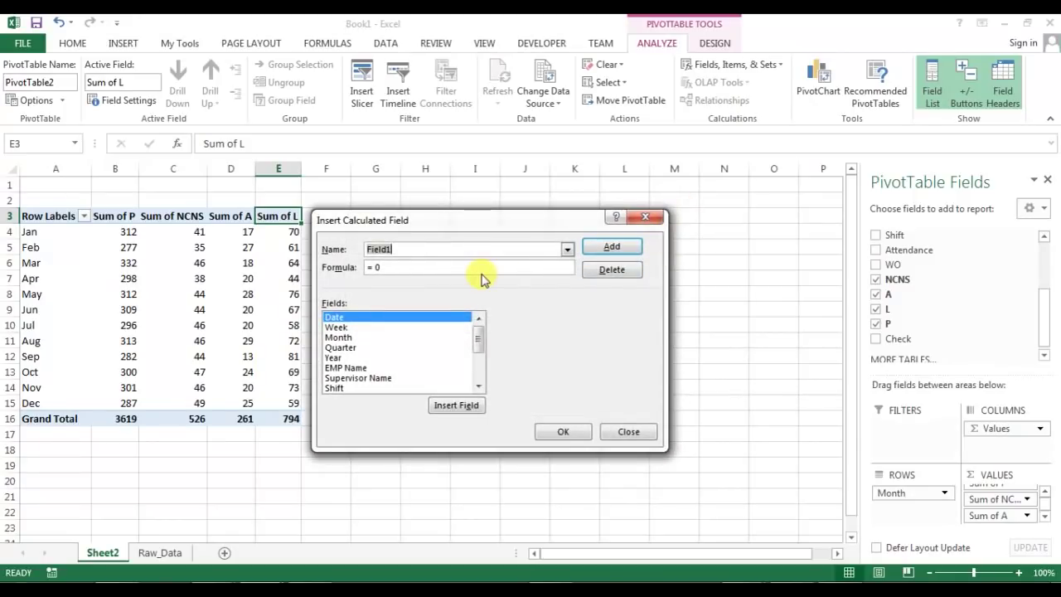
pyautogui.write('Se')
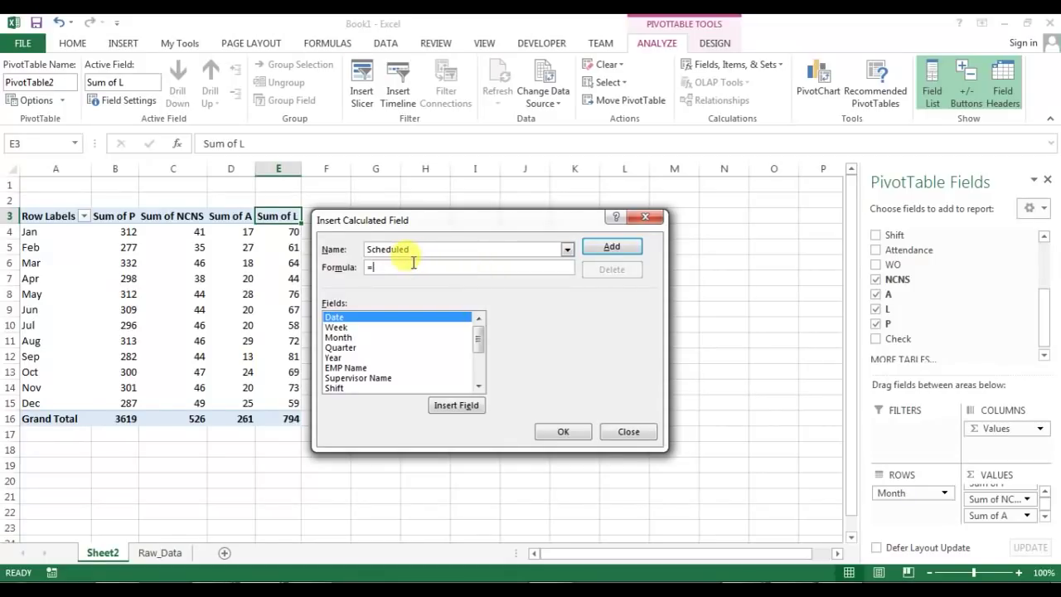
pyautogui.moveTo(476, 340); pyautogui.dragTo(477, 377)
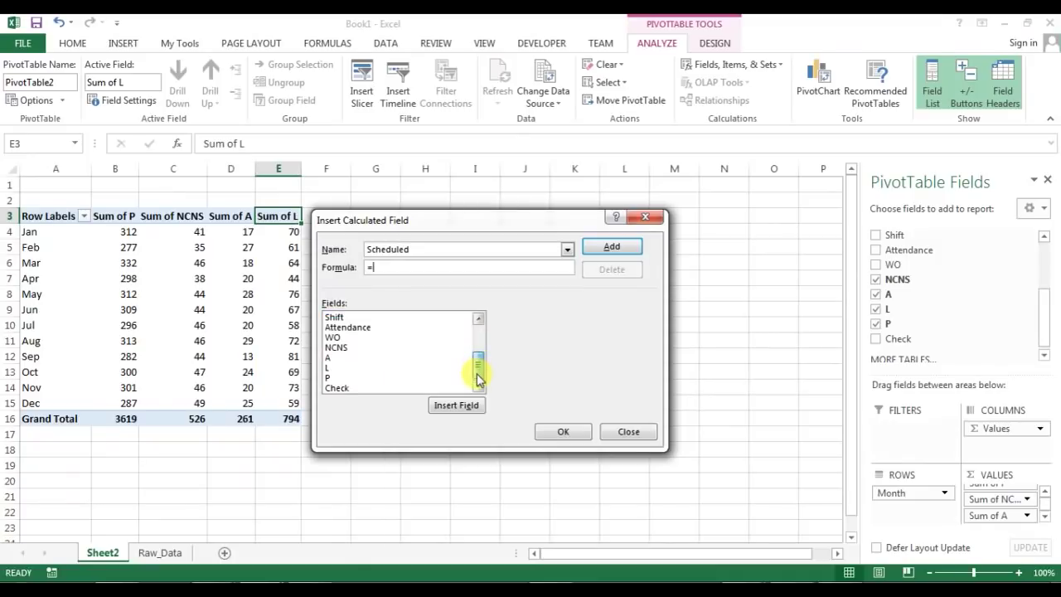
pyautogui.doubleClick(333, 378)
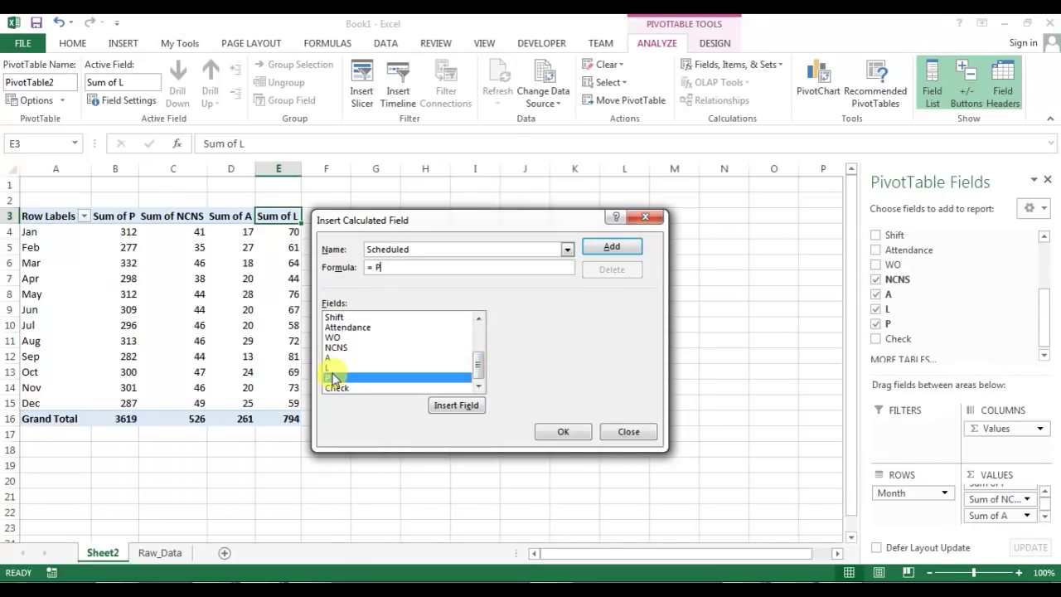
pyautogui.click(336, 358)
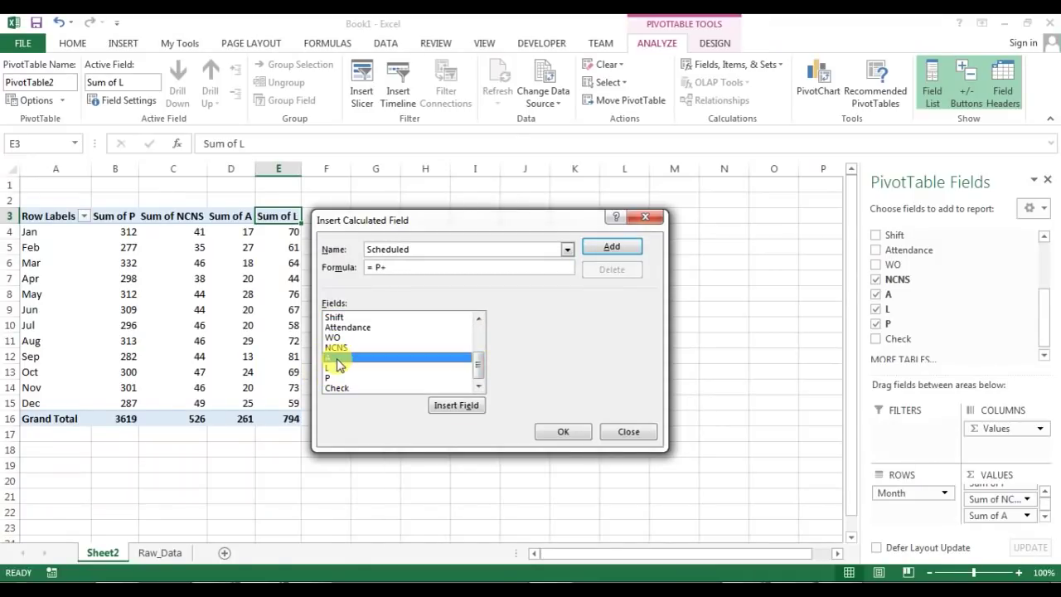
pyautogui.doubleClick(336, 347)
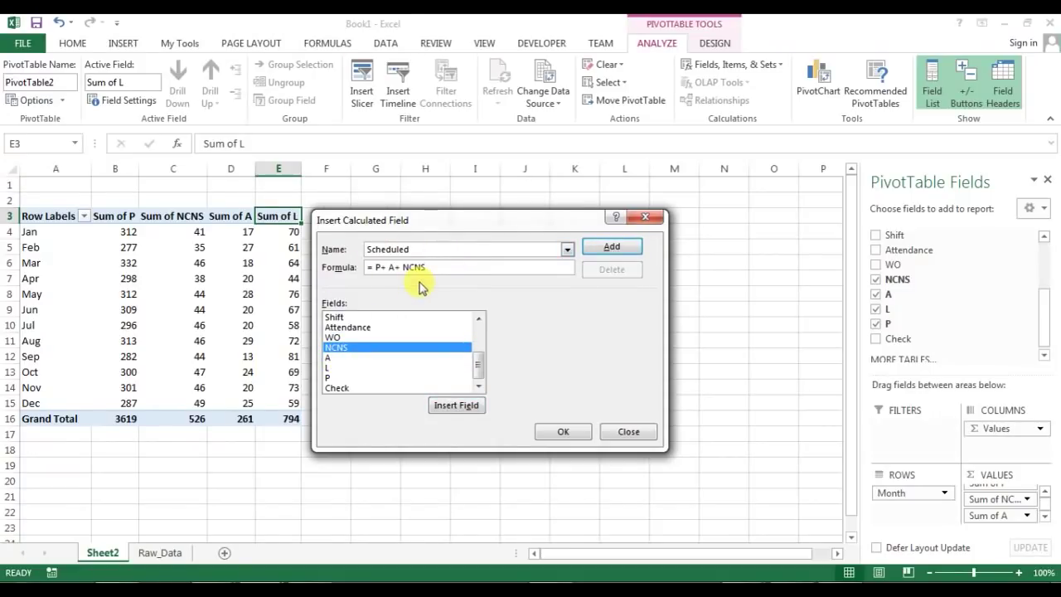
pyautogui.click(613, 248)
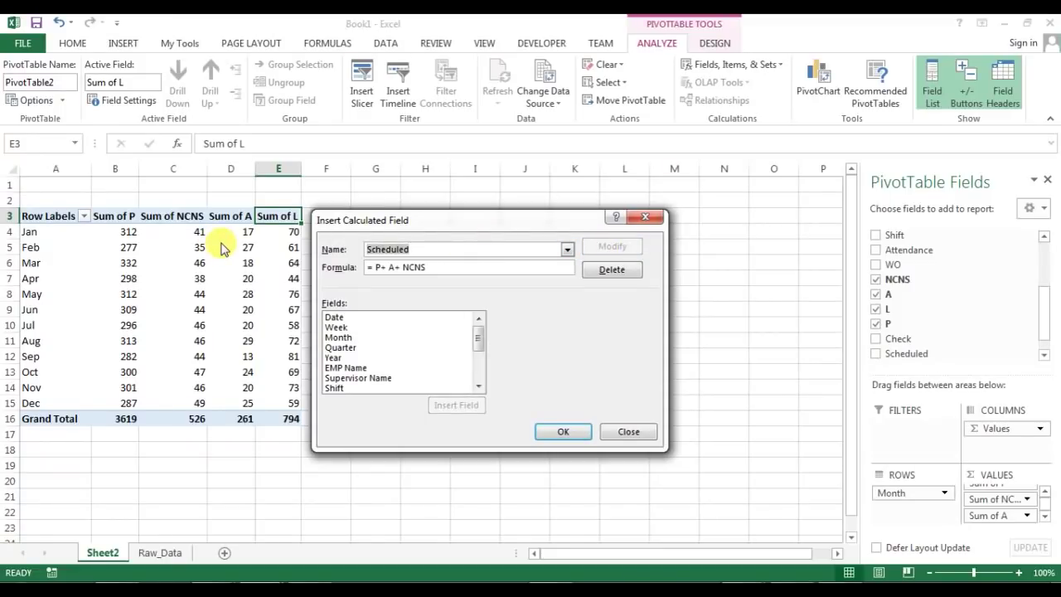
# Step: Name a new calculated field Uplanned% and reduce its formula to =A+ NCNS
pyautogui.write('Uplanned%')
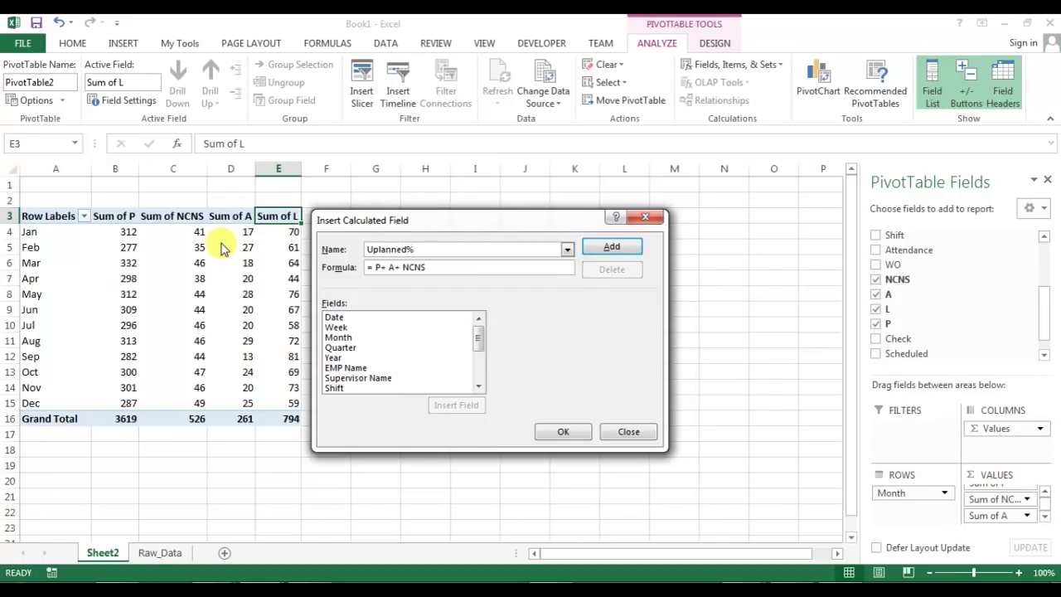
pyautogui.moveTo(424, 267); pyautogui.dragTo(368, 266)
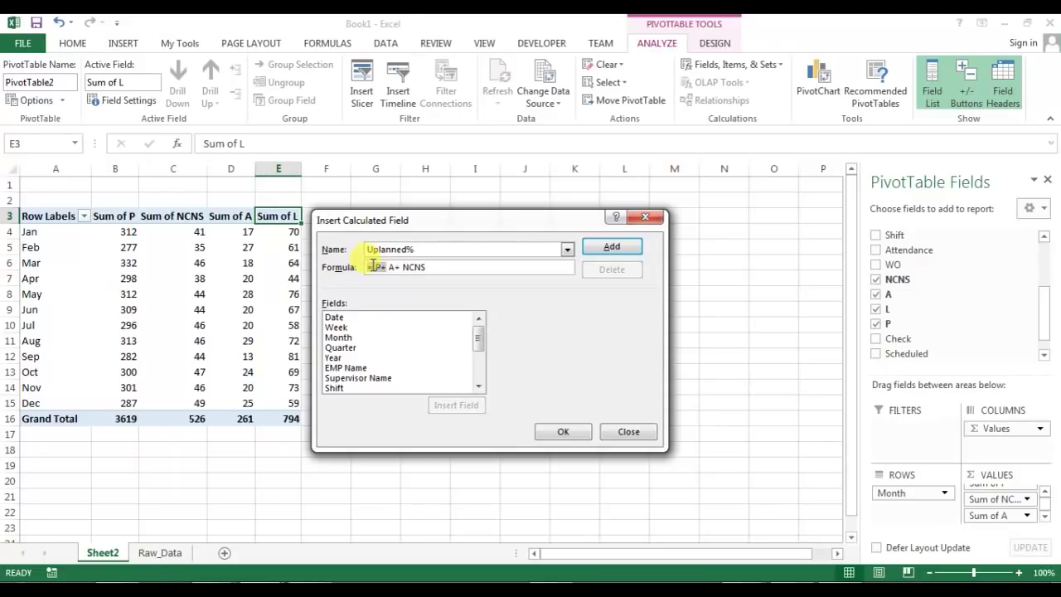
pyautogui.moveTo(374, 265); pyautogui.dragTo(397, 266)
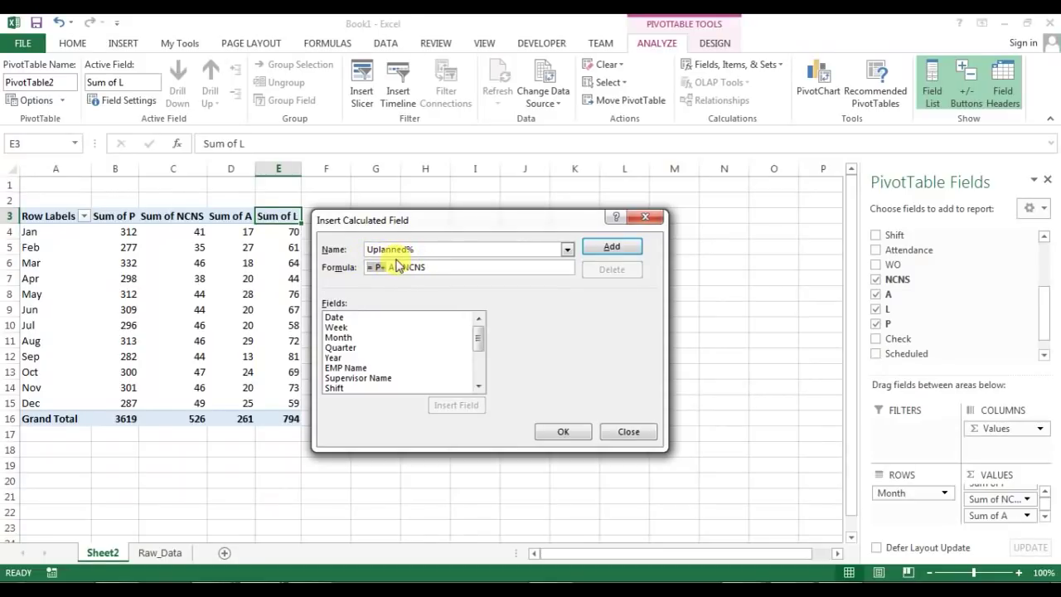
pyautogui.click(394, 265)
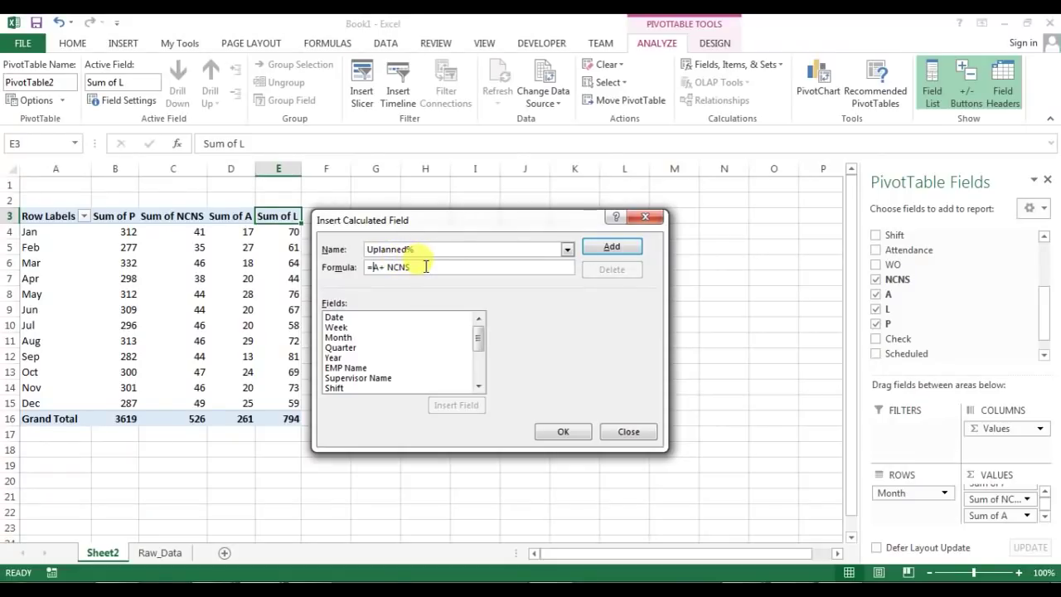
pyautogui.moveTo(472, 221); pyautogui.dragTo(545, 206)
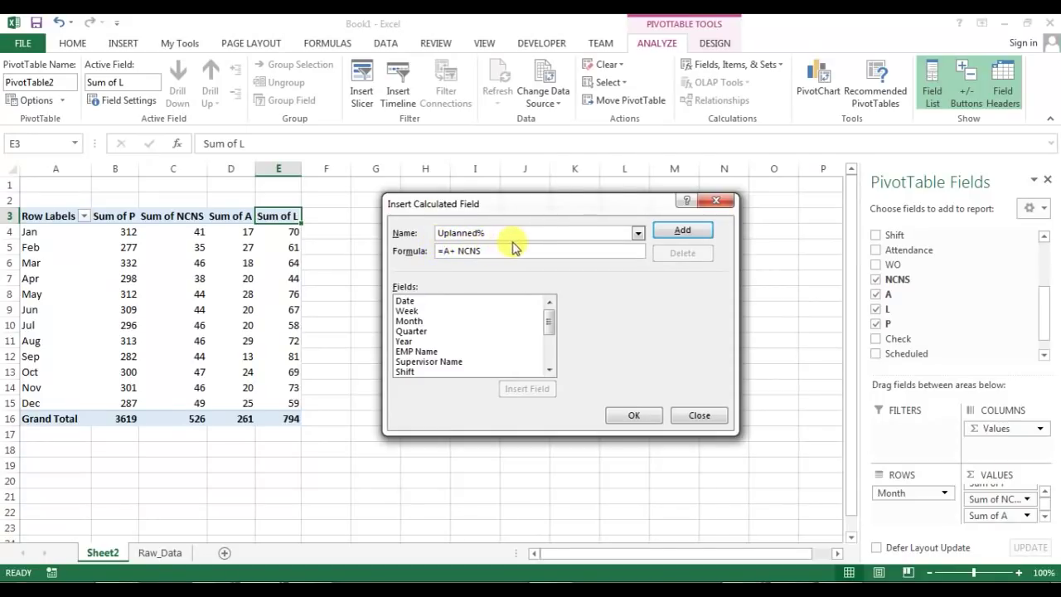
pyautogui.doubleClick(471, 251)
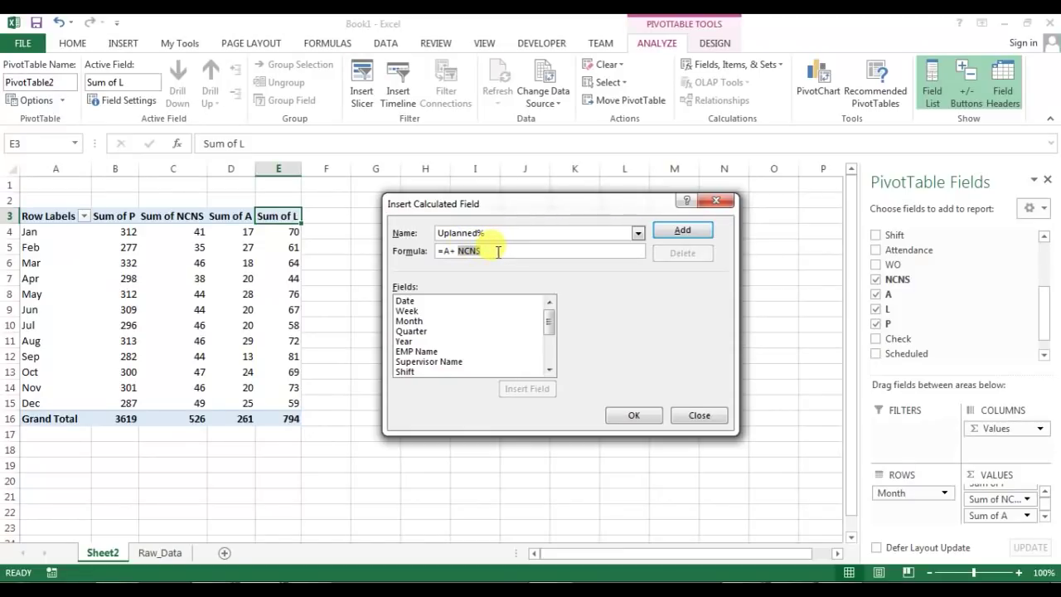
pyautogui.click(497, 251)
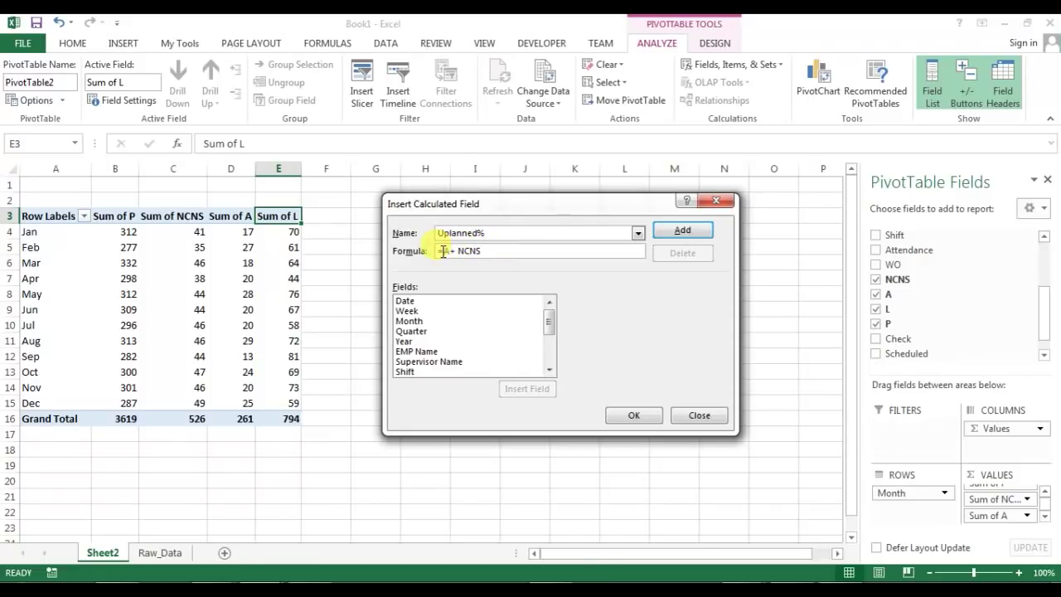
# Step: Complete the Uplanned% formula as =(A+ NCNS)/ Scheduled and add the calculated field
pyautogui.write('(')
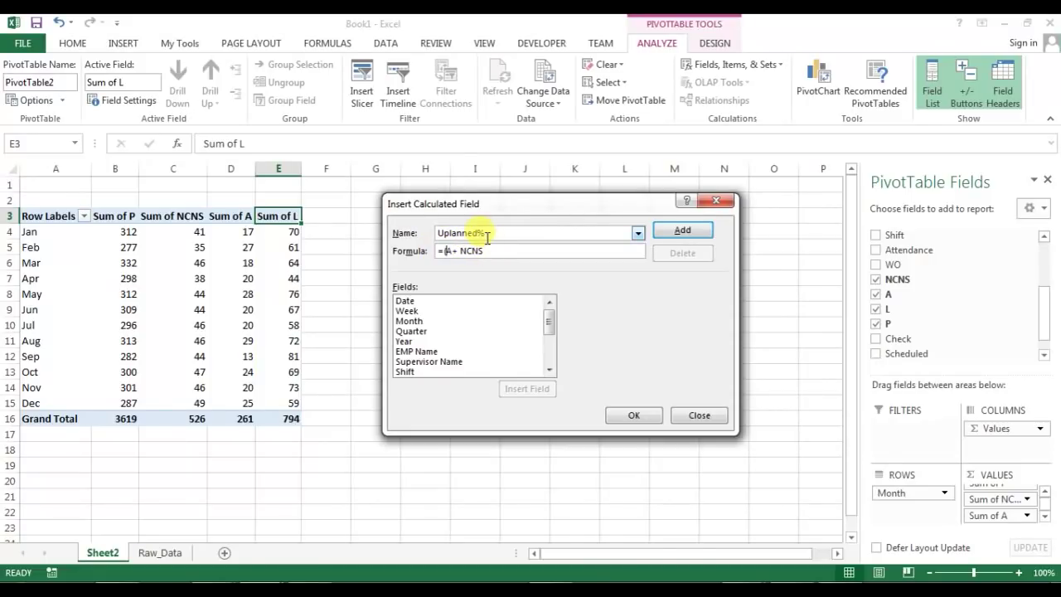
pyautogui.click(502, 250)
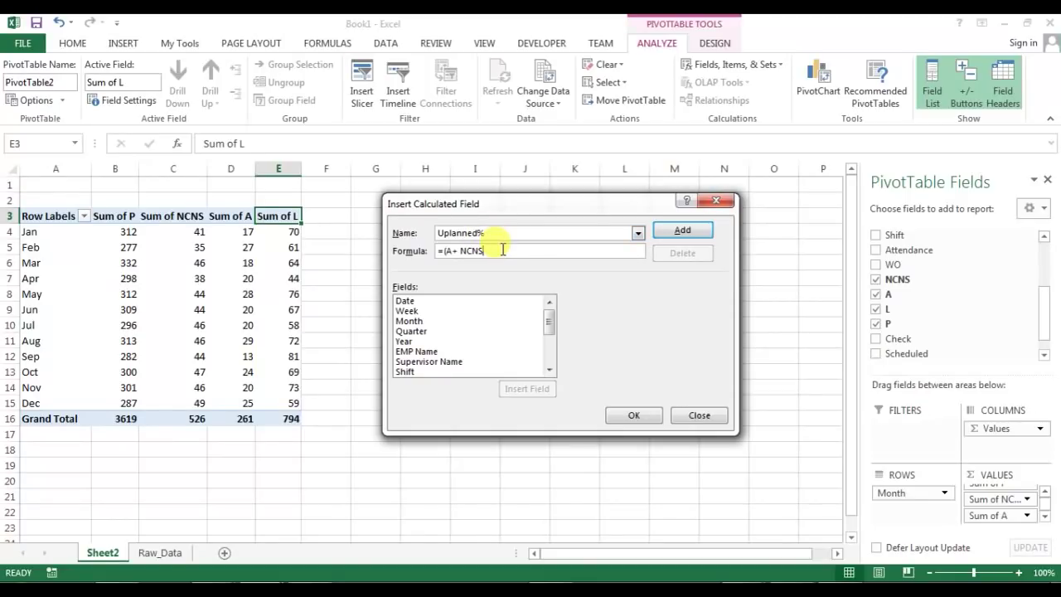
pyautogui.click(423, 332)
pyautogui.click(451, 361)
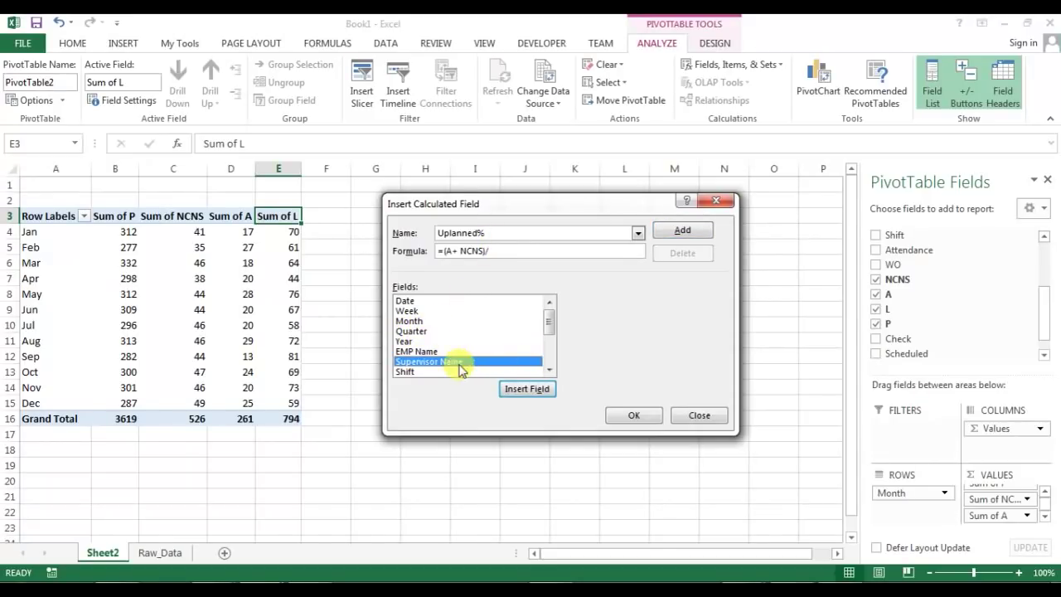
pyautogui.click(465, 370)
pyautogui.scroll(-3, 464, 348)
pyautogui.click(439, 372)
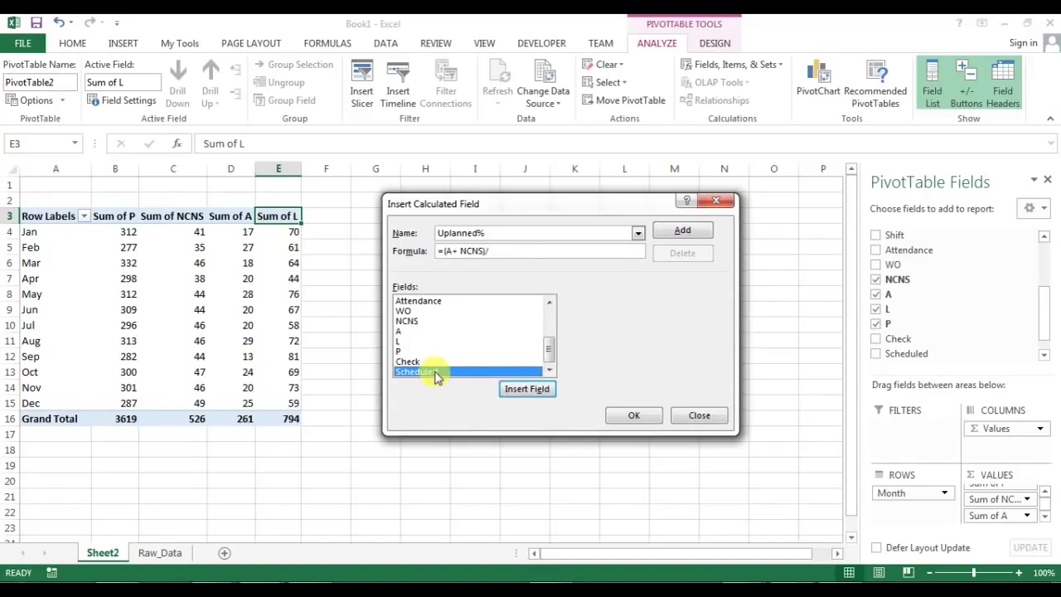
pyautogui.doubleClick(437, 373)
pyautogui.click(681, 229)
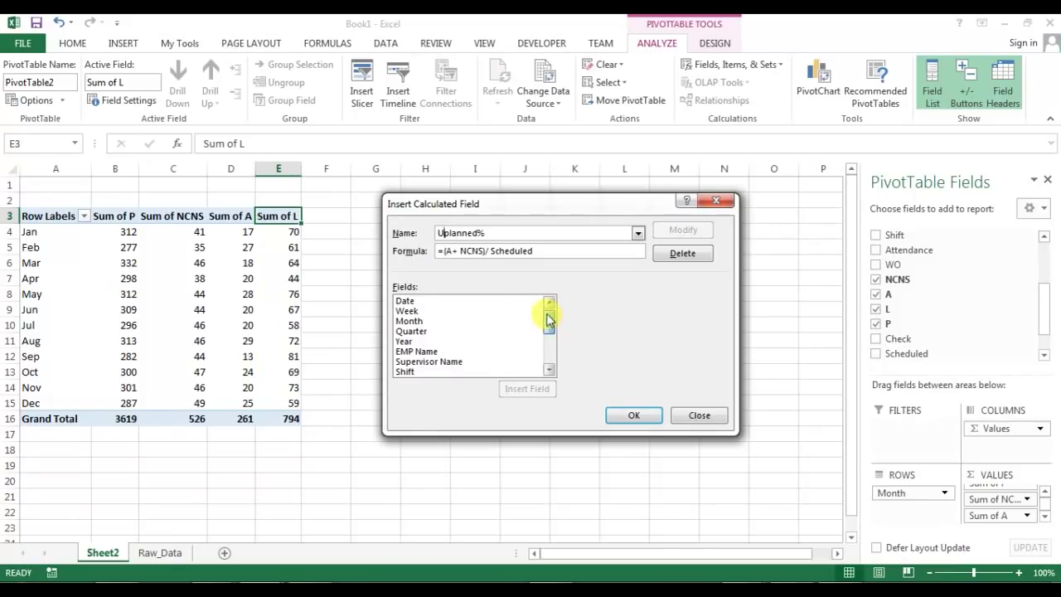
# Step: Add the calculated field under the corrected name Unplanned% with the same formula, and delete the misspelled Uplanned% field
pyautogui.write('n')
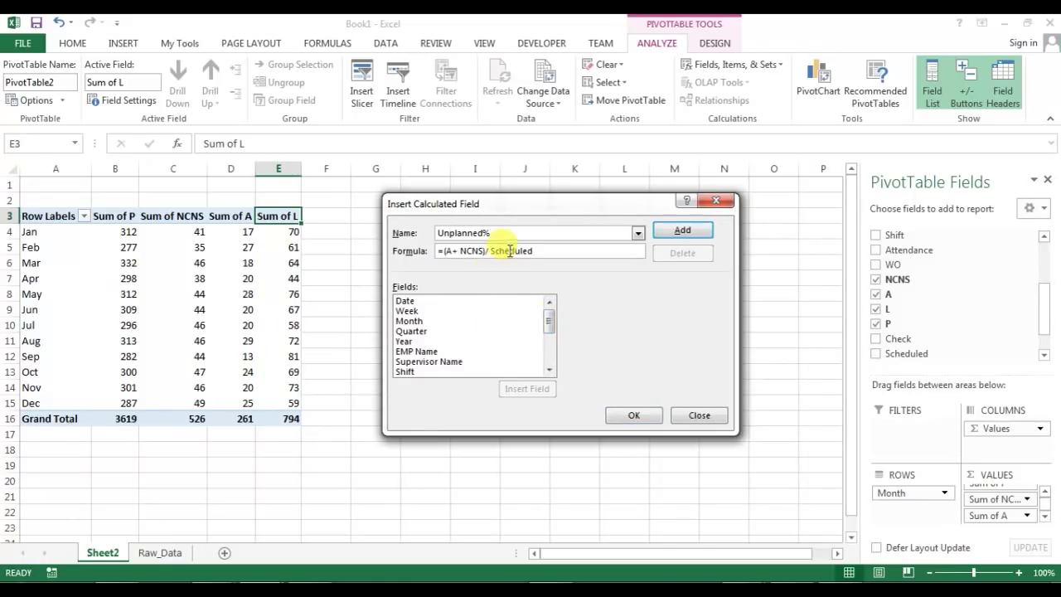
pyautogui.click(694, 236)
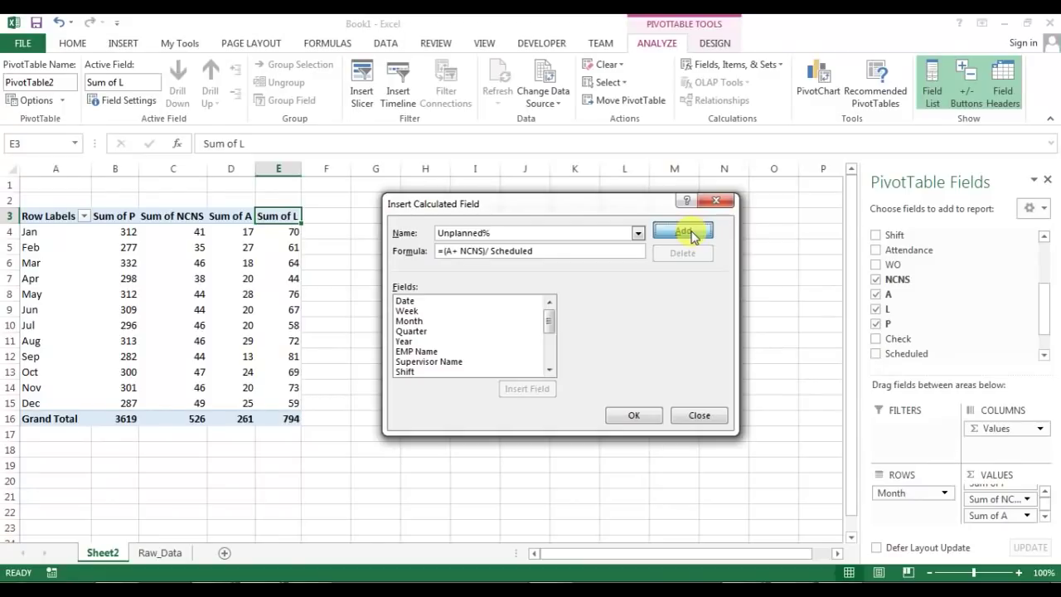
pyautogui.moveTo(550, 320); pyautogui.dragTo(550, 352)
pyautogui.click(637, 237)
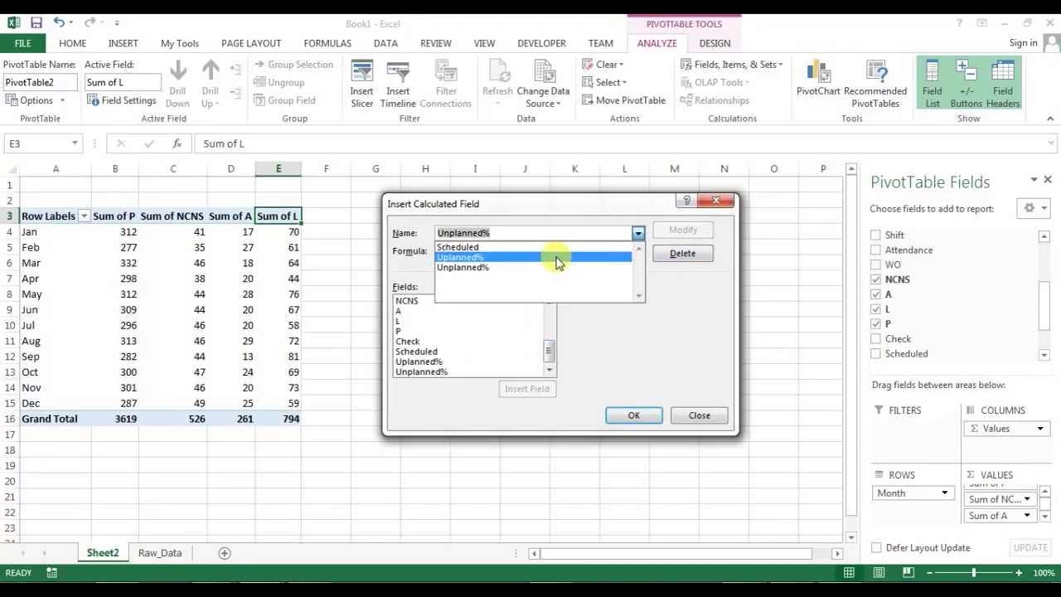
pyautogui.click(557, 258)
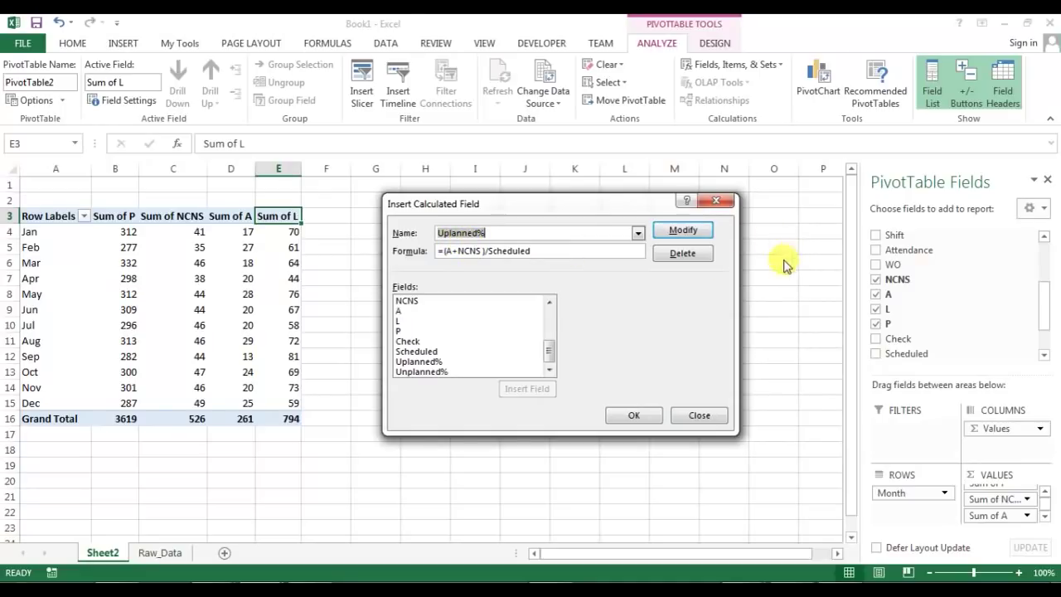
pyautogui.click(693, 256)
# Step: Name a new calculated field Planned% and set its formula to =L/Scheduled
pyautogui.click(580, 233)
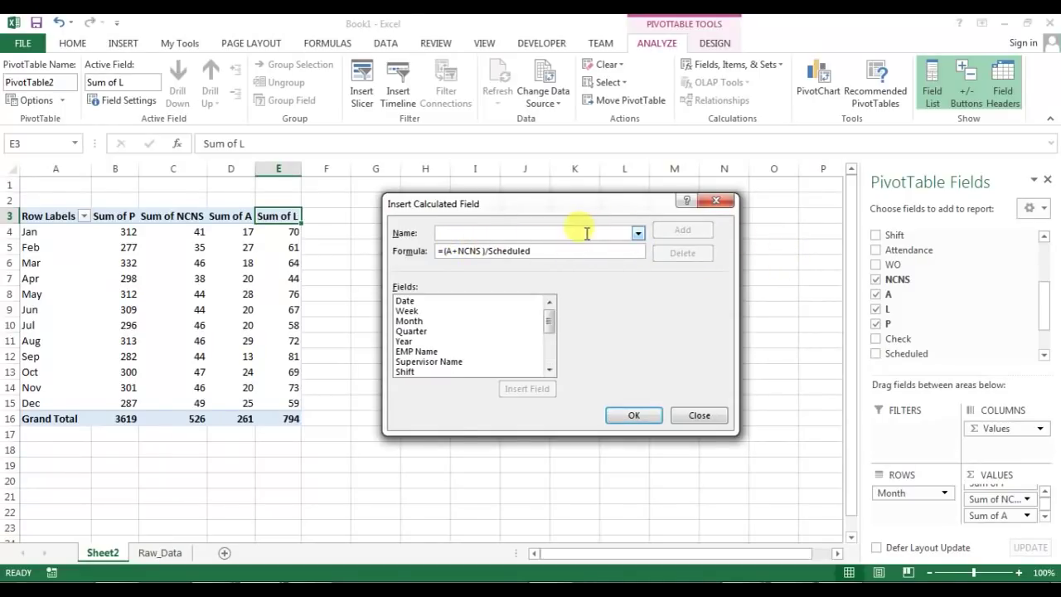
pyautogui.write('Planned')
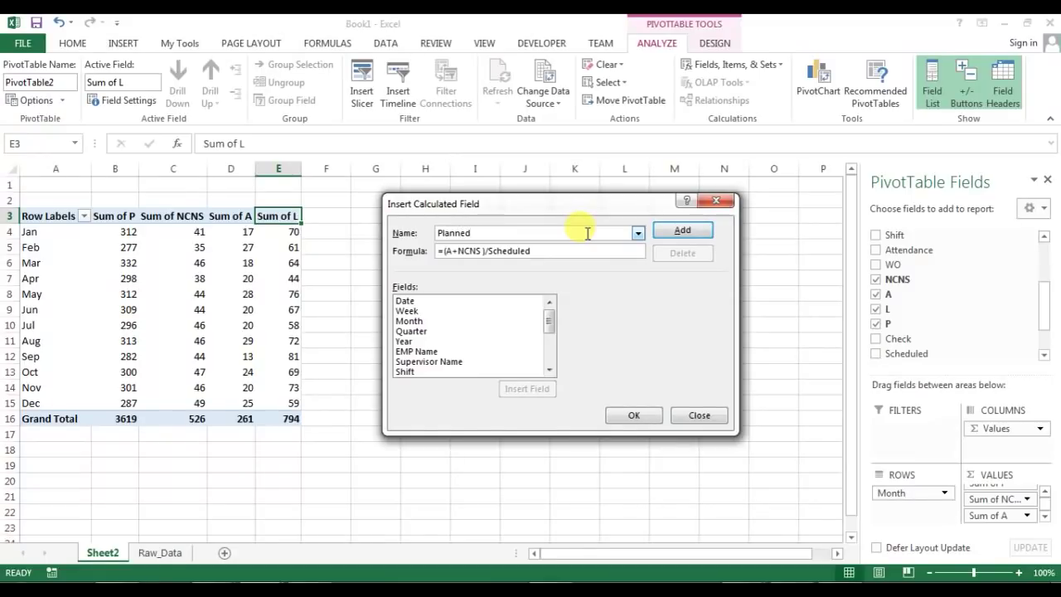
pyautogui.write('%')
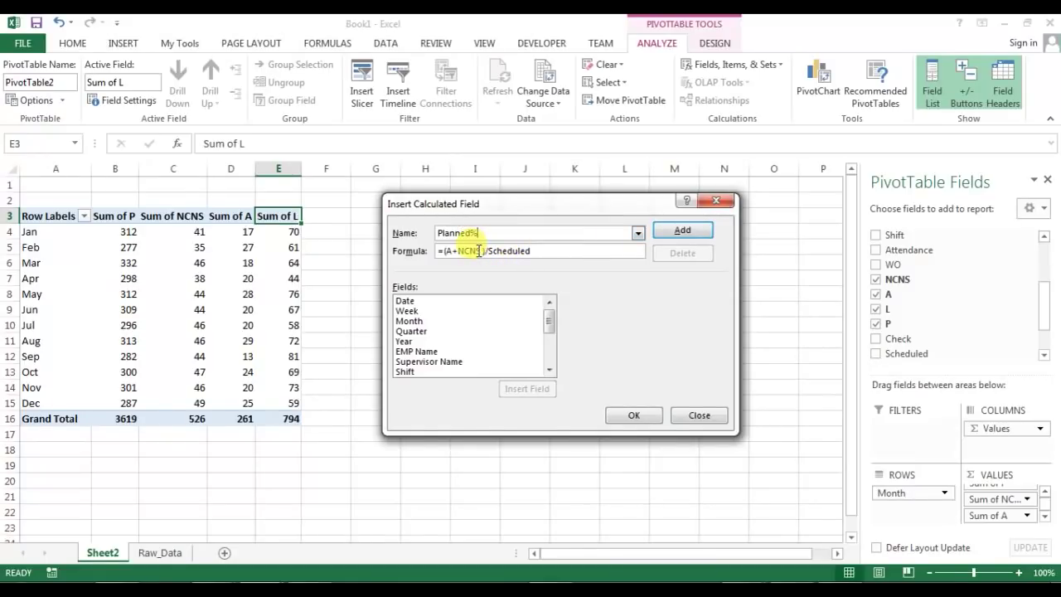
pyautogui.click(484, 251)
pyautogui.moveTo(484, 251); pyautogui.dragTo(442, 236)
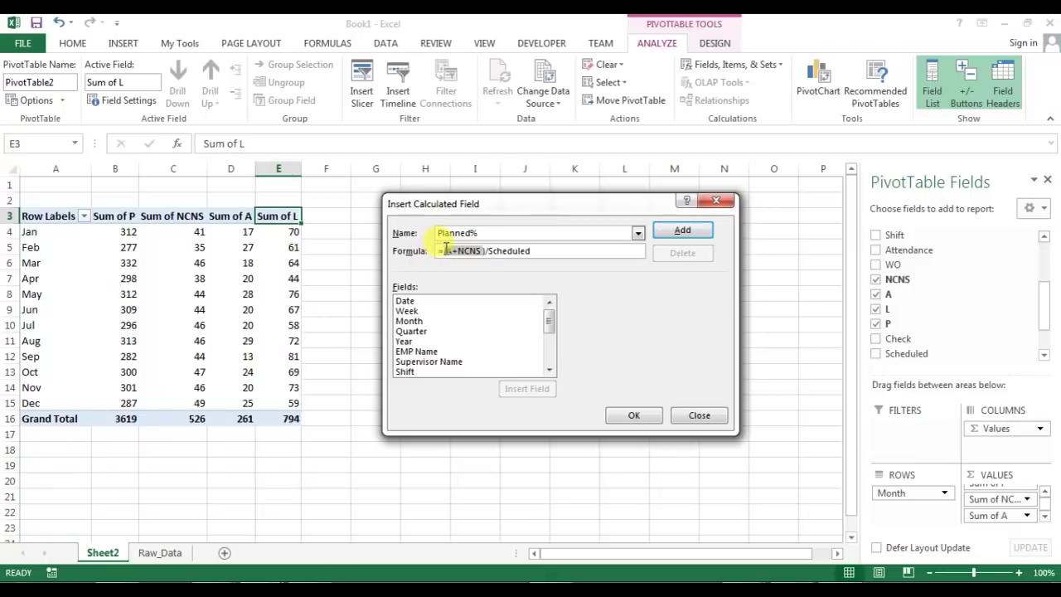
pyautogui.press('BackSpace')
pyautogui.write('L')
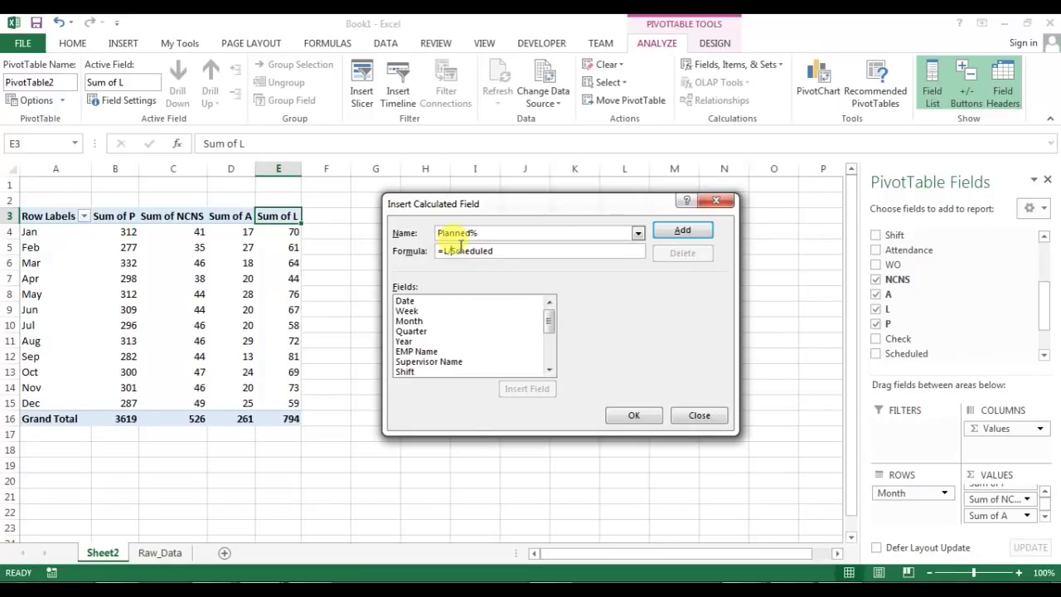
# Step: Change the Planned% formula to =L/(Scheduled+L), add the field and apply the calculated fields to the PivotTable
pyautogui.click(460, 246)
pyautogui.write('(')
pyautogui.click(502, 251)
pyautogui.press('BackSpace')
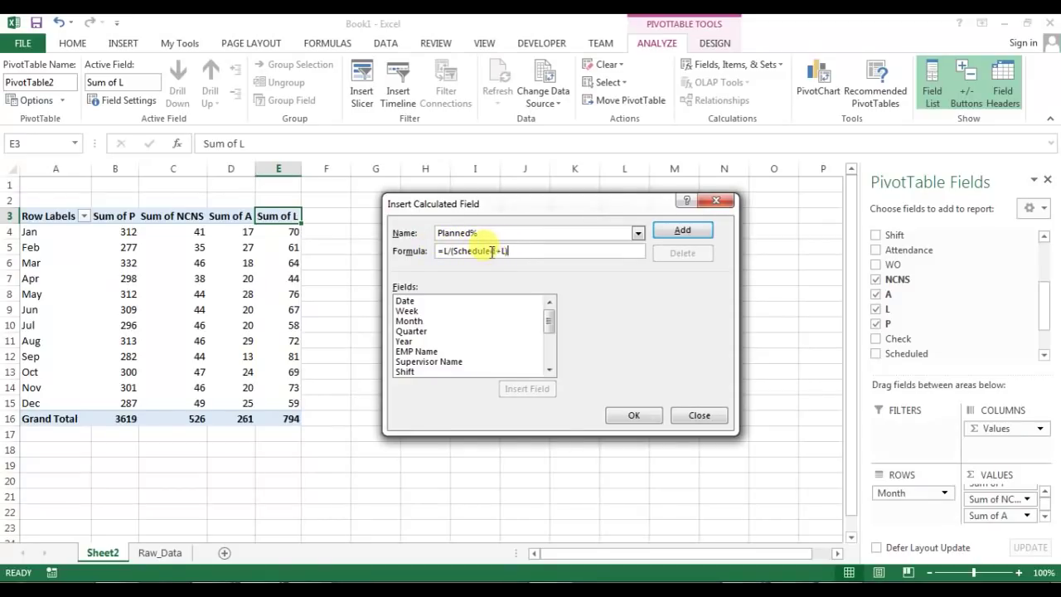
pyautogui.write('-')
pyautogui.press('BackSpace')
pyautogui.write('+')
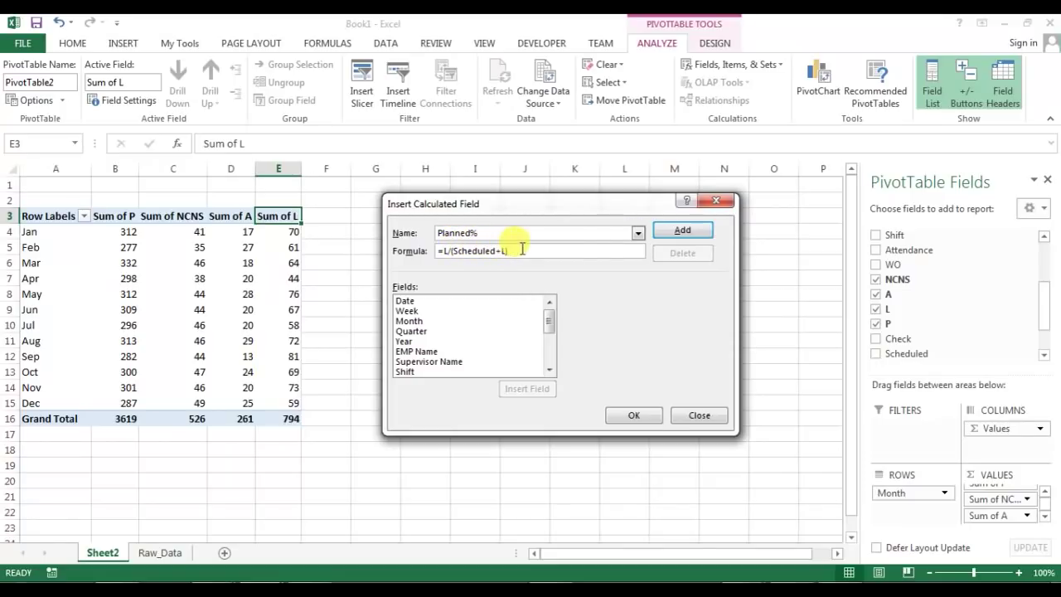
pyautogui.click(679, 236)
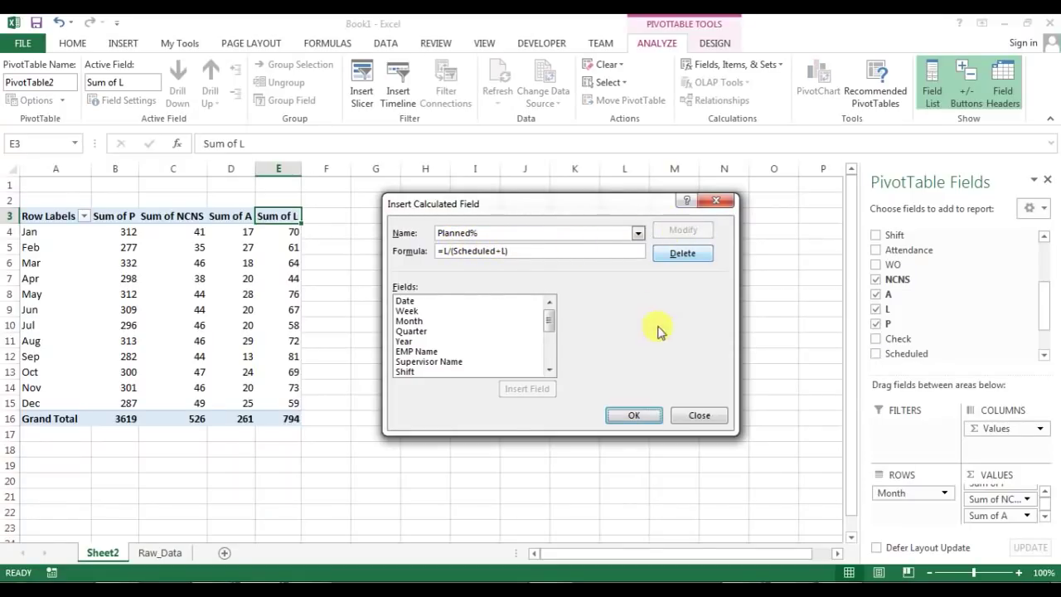
pyautogui.click(634, 415)
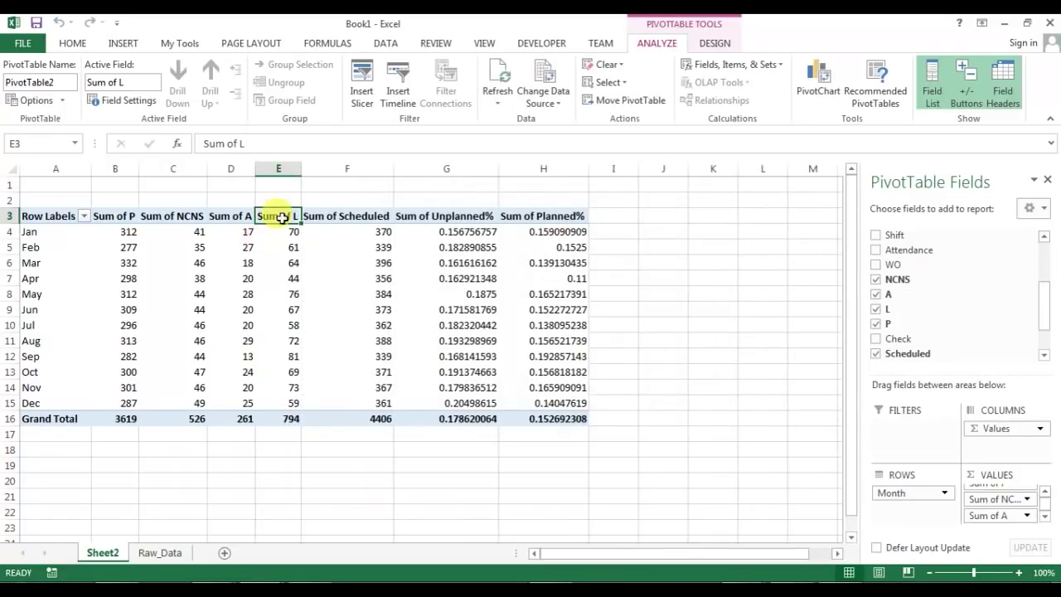
pyautogui.moveTo(347, 216); pyautogui.dragTo(540, 213)
pyautogui.click(375, 309)
pyautogui.click(364, 217)
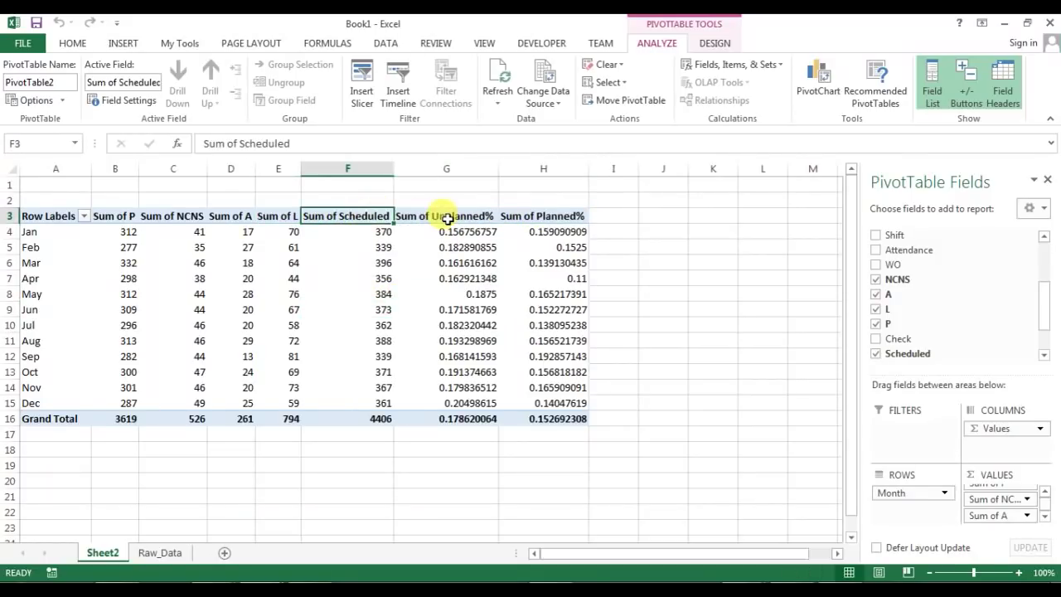
pyautogui.click(443, 215)
# Step: Replace all occurrences of "sum of" with nothing in the PivotTable's value headers, from Sum of P through Sum of Planned%
pyautogui.click(563, 218)
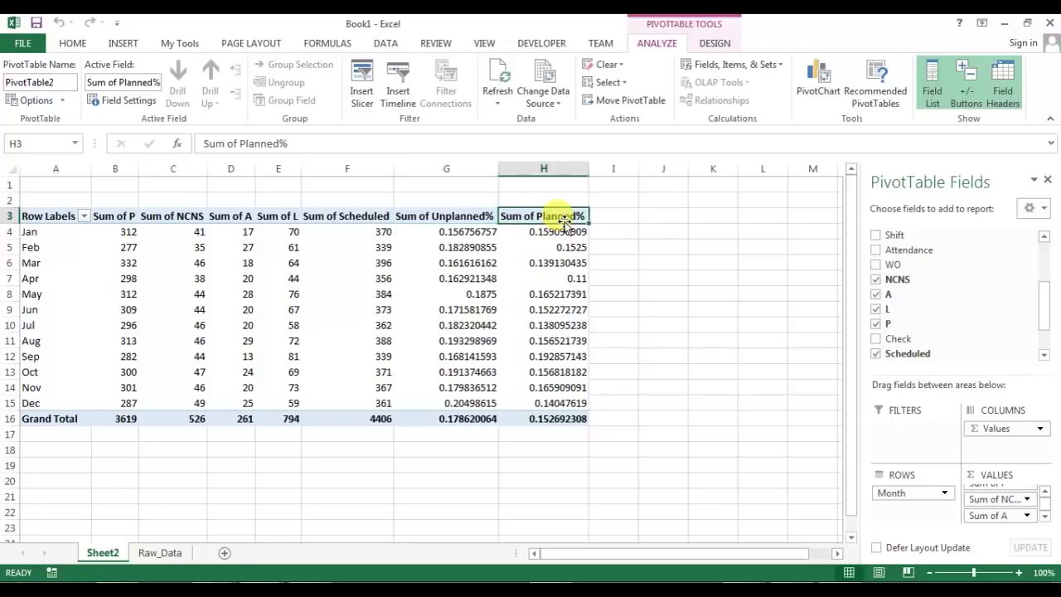
pyautogui.hotkey('ctrl', 'shift', 'Left')
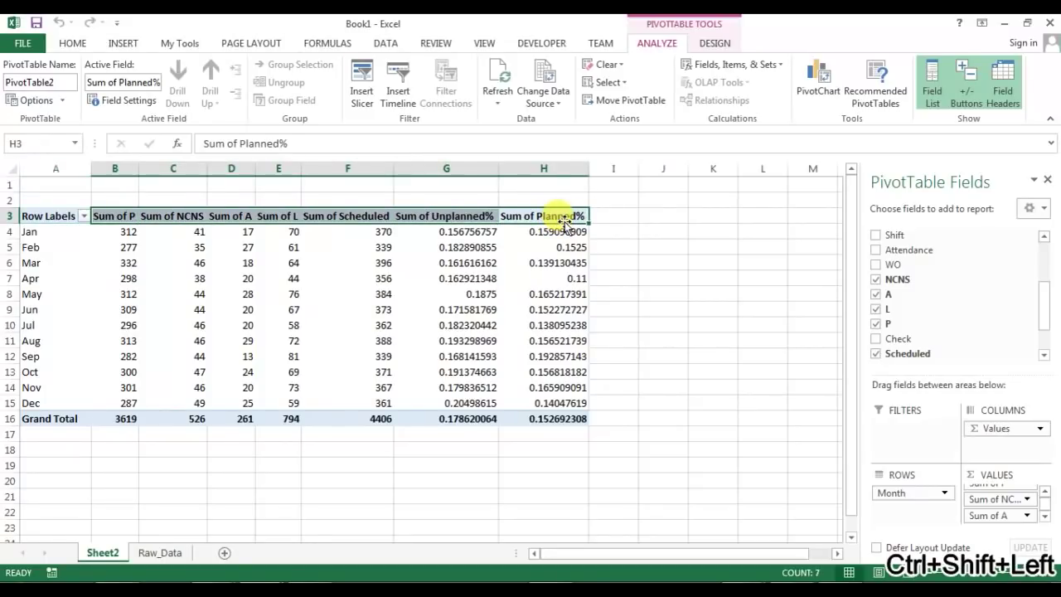
pyautogui.hotkey('ctrl', 'h')
pyautogui.write('su')
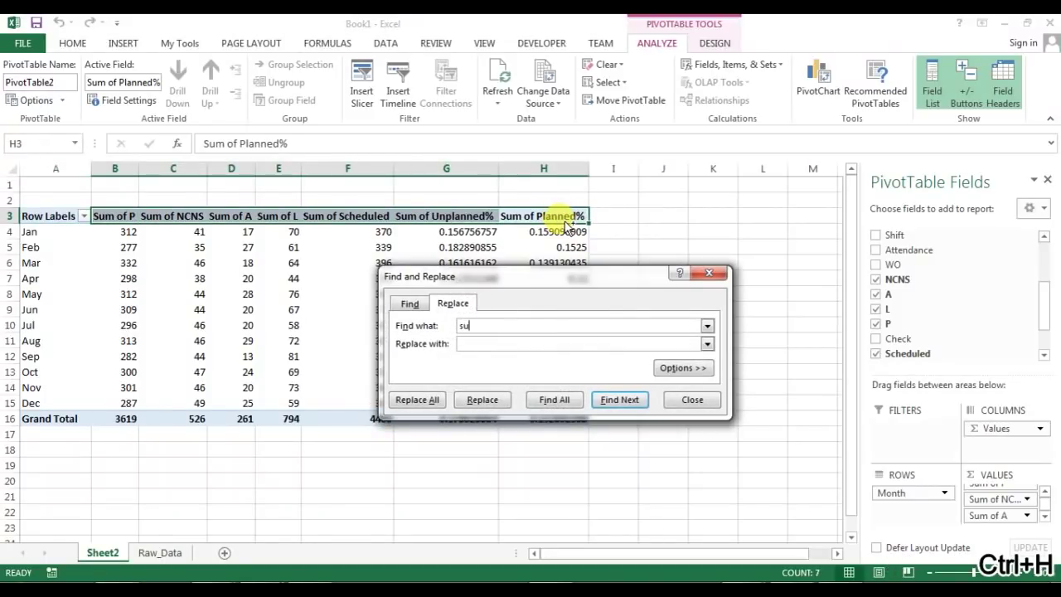
pyautogui.write('m fo')
pyautogui.press('BackSpace')
pyautogui.press('BackSpace')
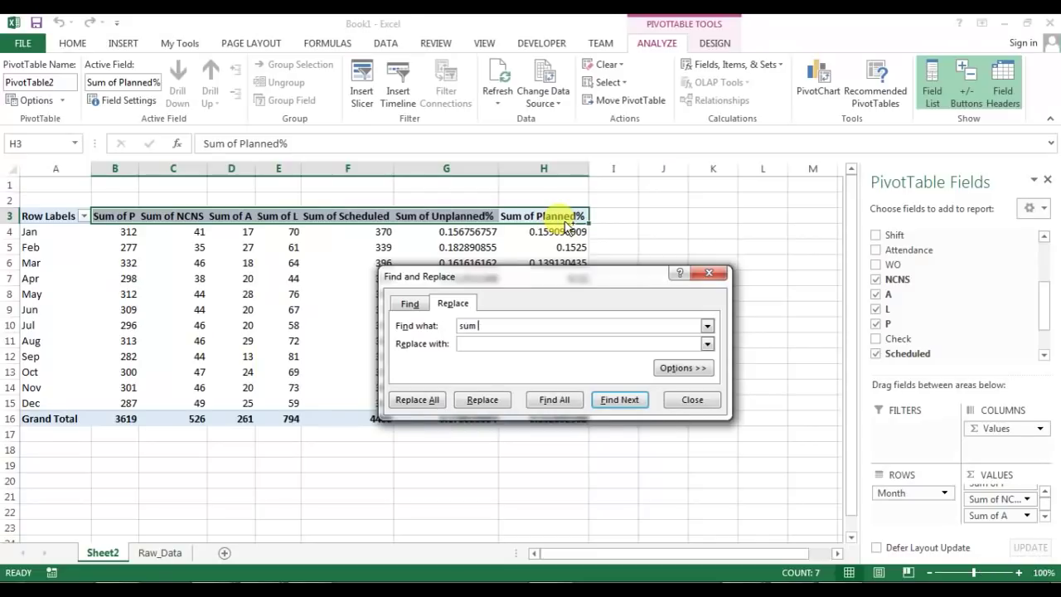
pyautogui.write('of')
pyautogui.hotkey('alt', 'a')
pyautogui.press('Return')
pyautogui.press('Escape')
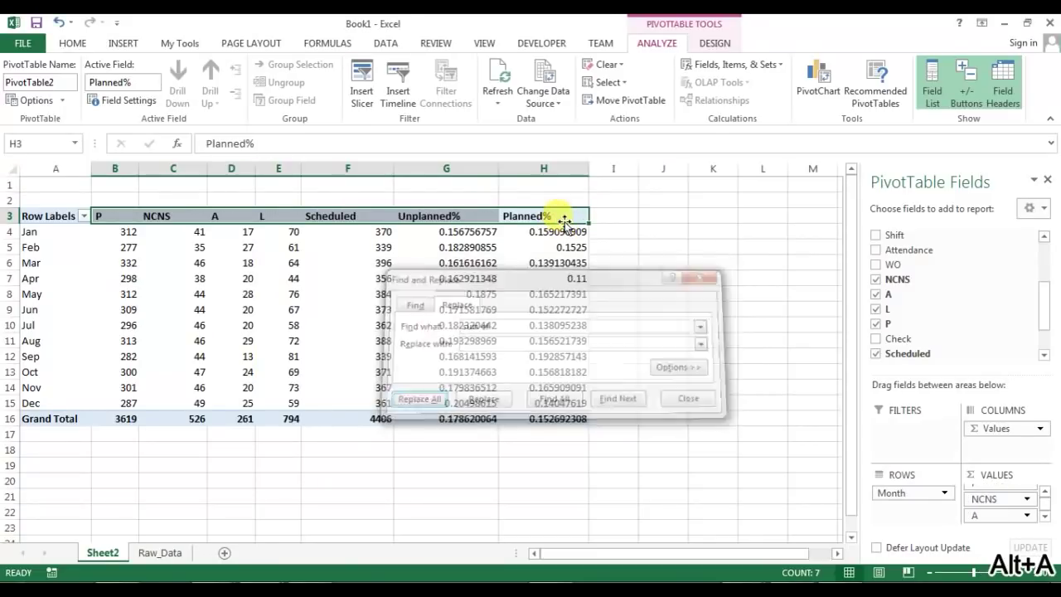
pyautogui.click(466, 261)
pyautogui.click(371, 247)
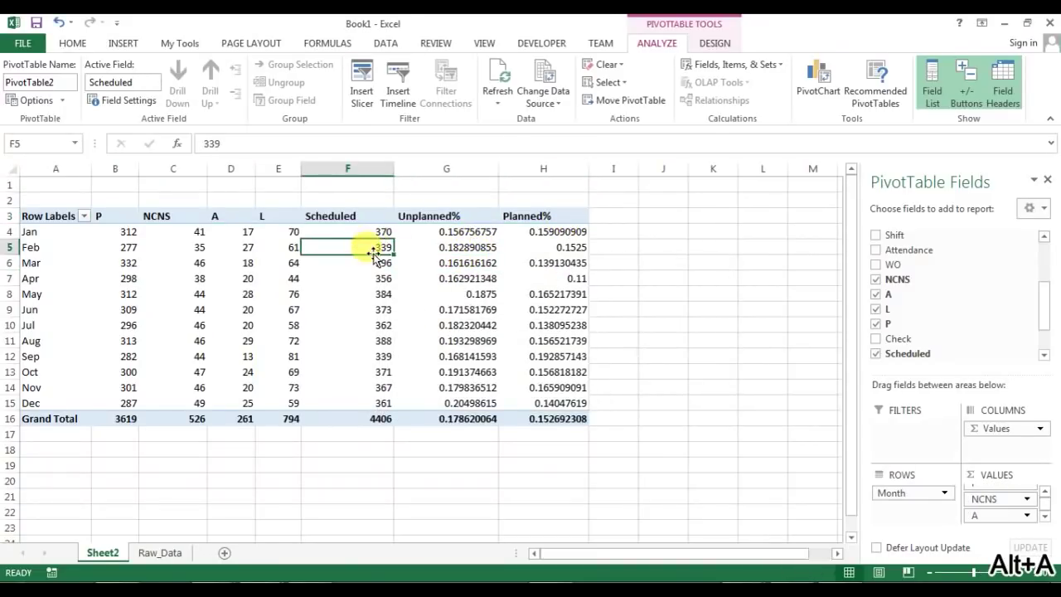